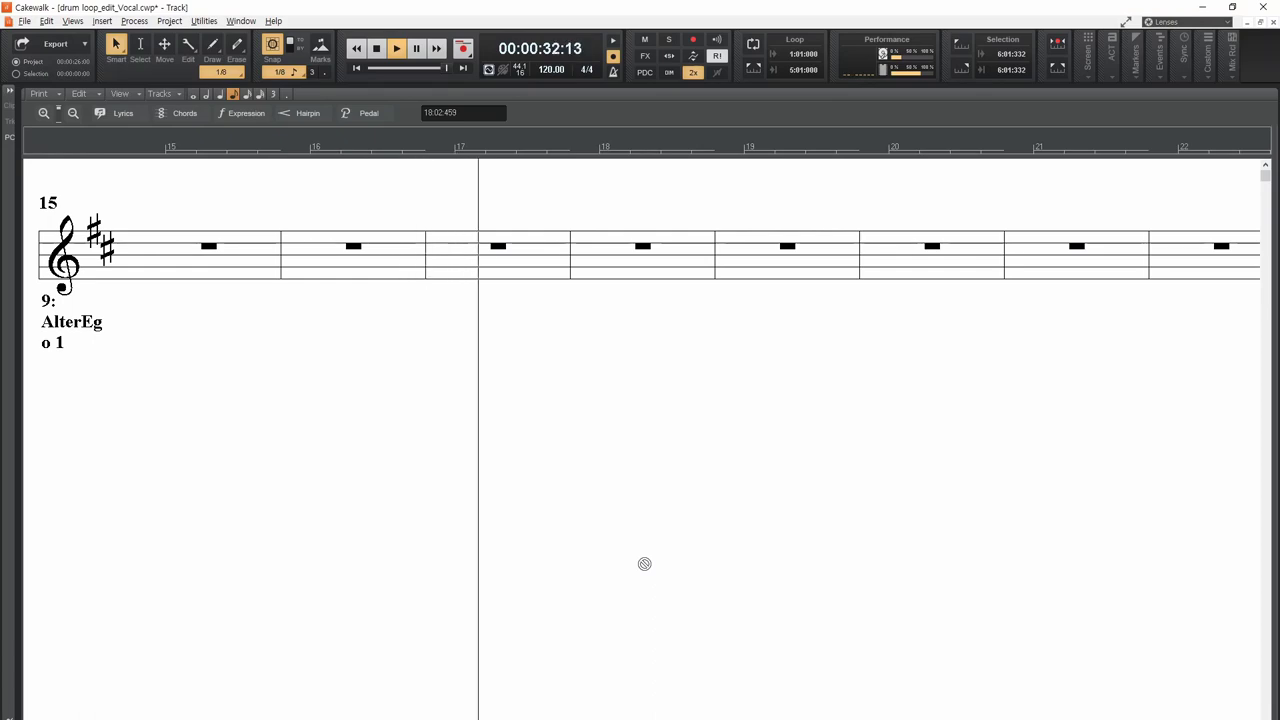
# Step: Review the channel sends in the mixer, and listen to the opening of the song in the track view
pyautogui.press('space')
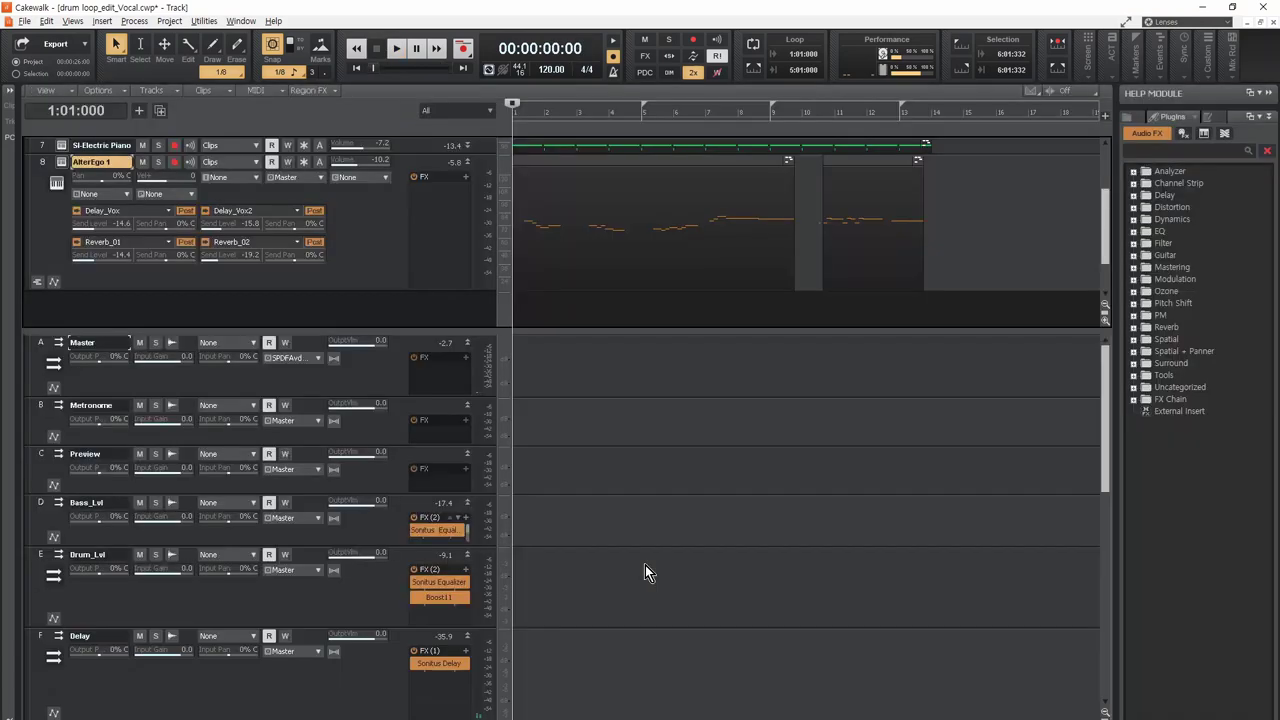
pyautogui.hotkey('alt', '2')
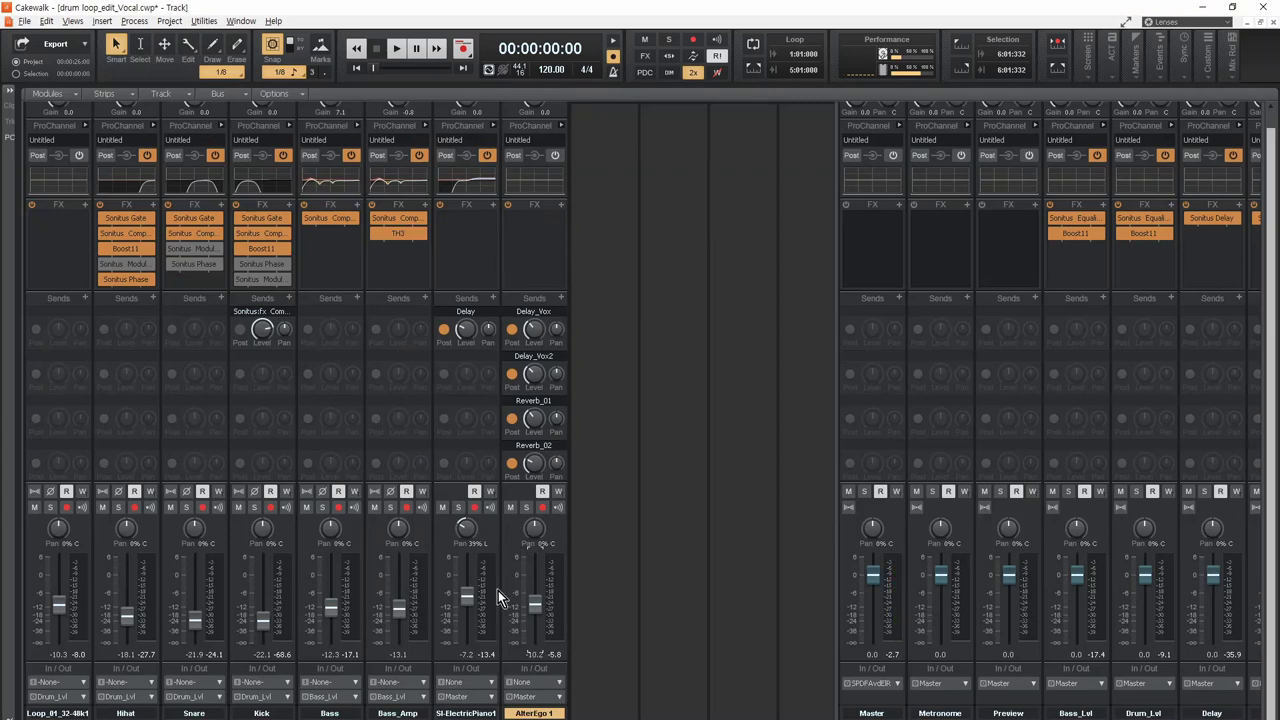
pyautogui.hotkey('alt', '1')
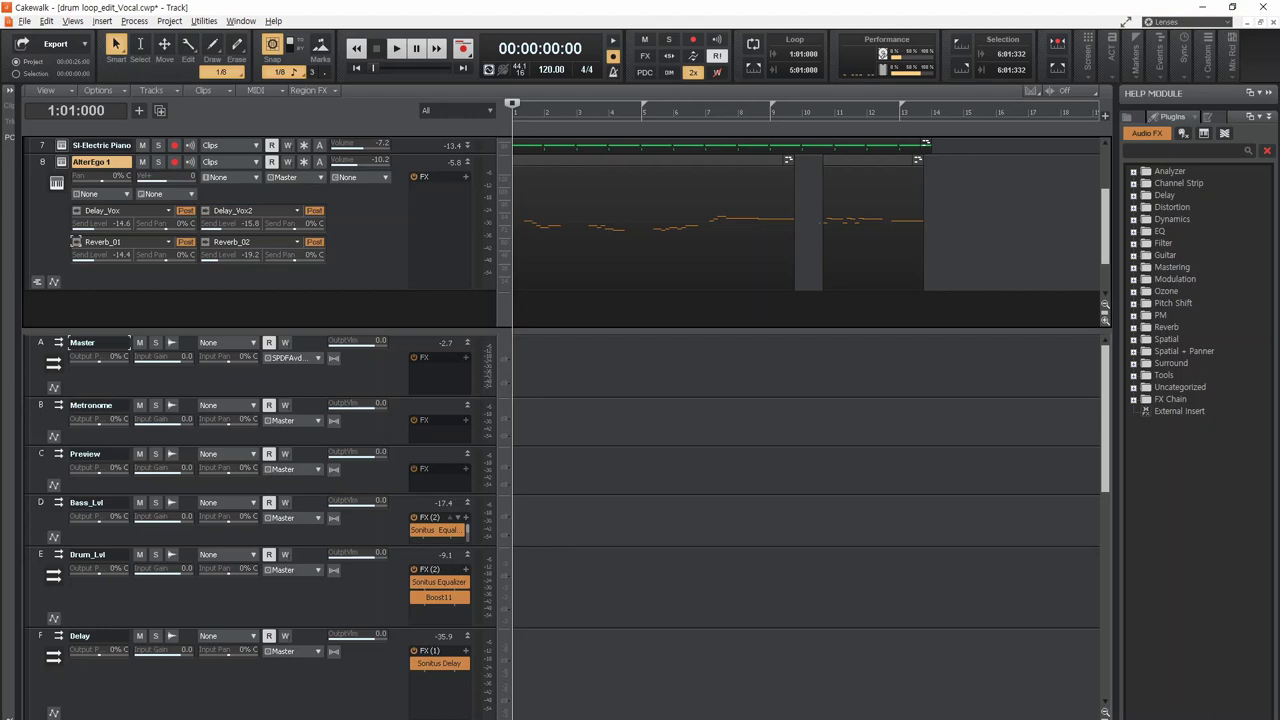
pyautogui.press('space')
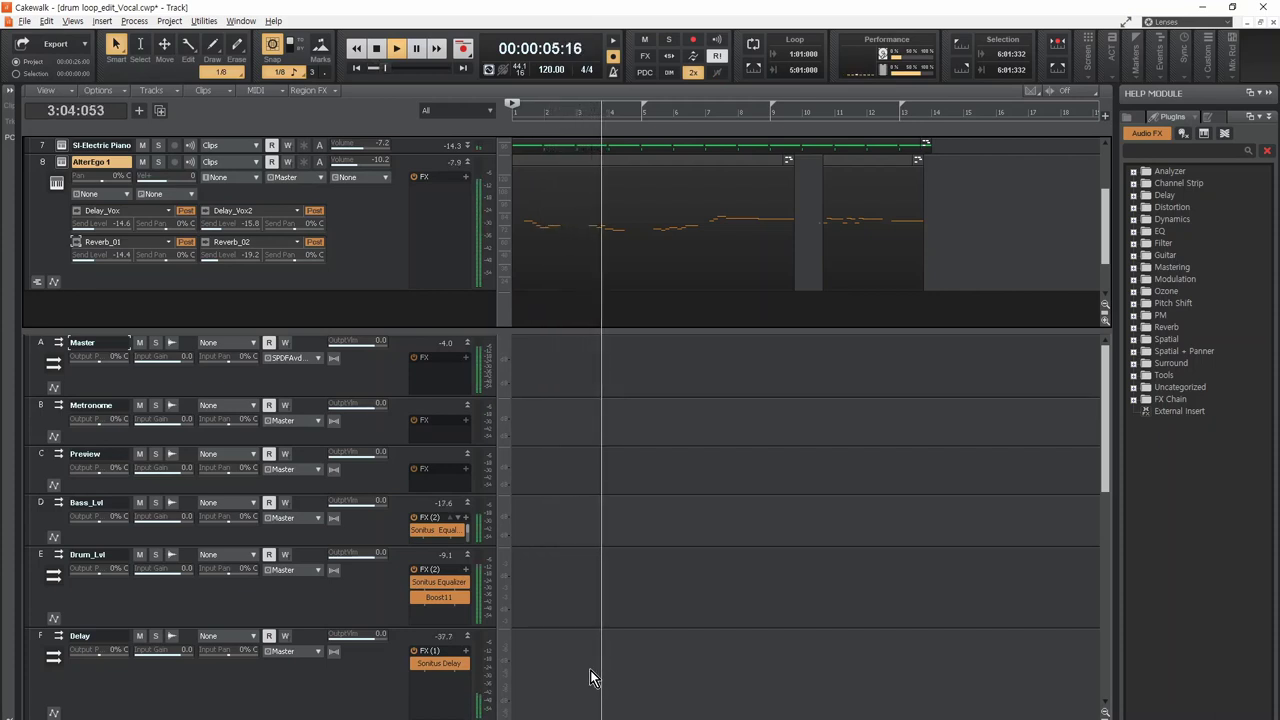
pyautogui.press('space')
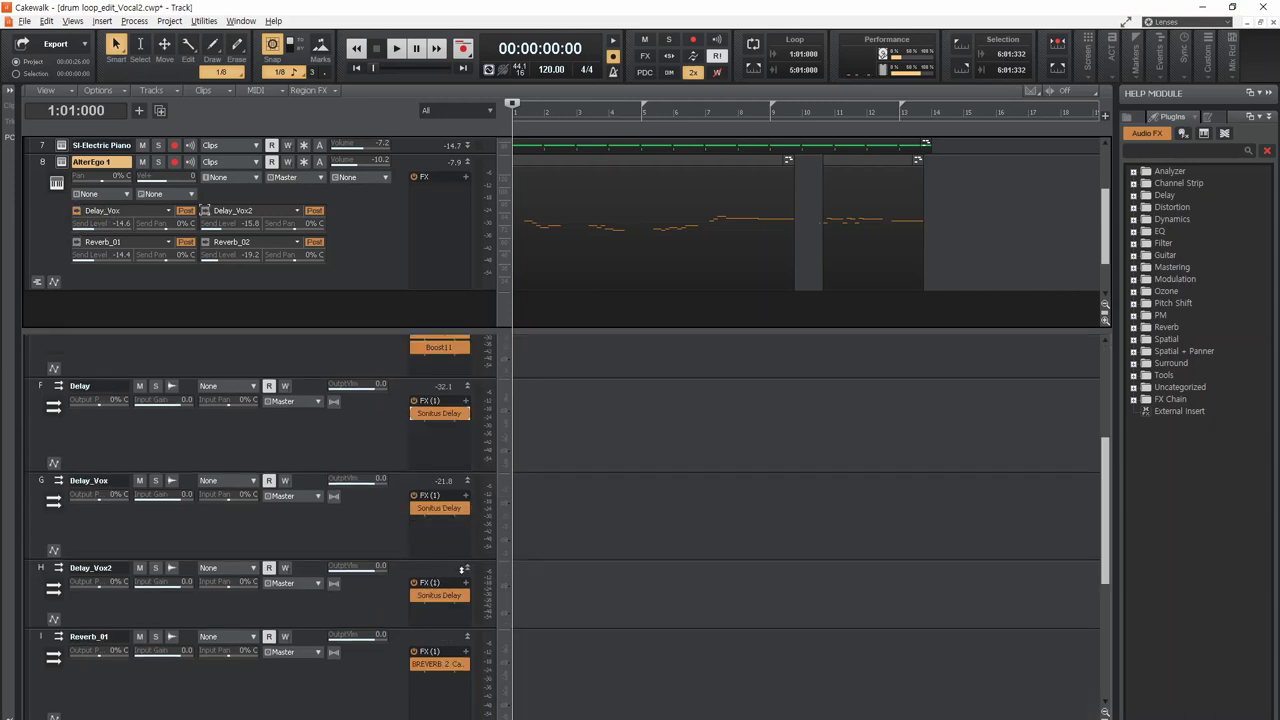
# Step: Open the Sonitus Delay on the Delay_Vox bus and load its Wide Rhythmic Delay preset
pyautogui.doubleClick(440, 512)
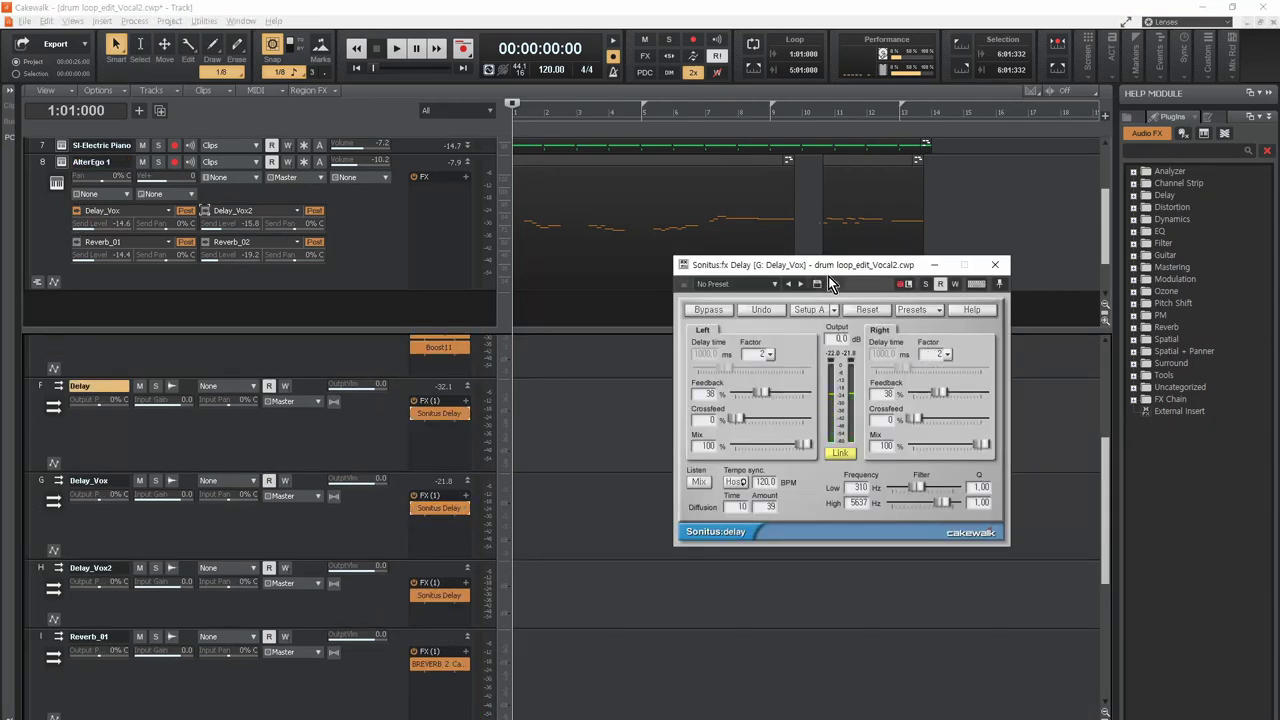
pyautogui.moveTo(830, 278); pyautogui.dragTo(590, 240)
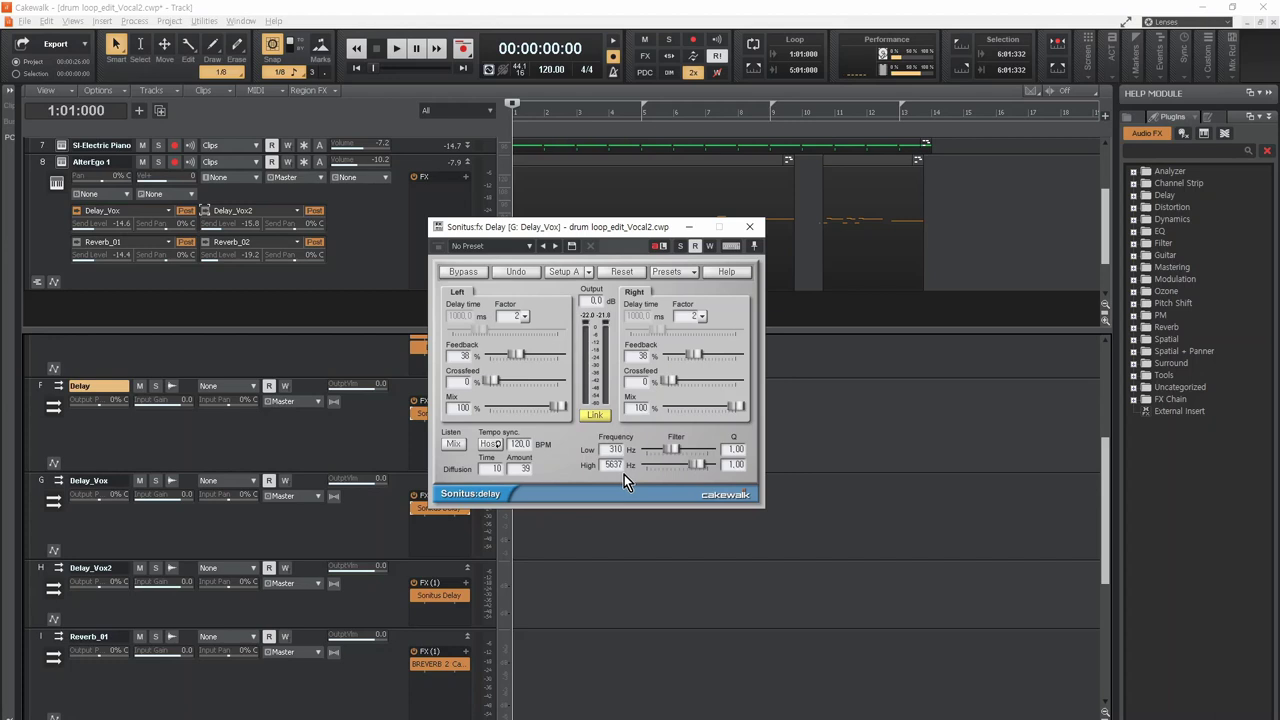
pyautogui.click(689, 273)
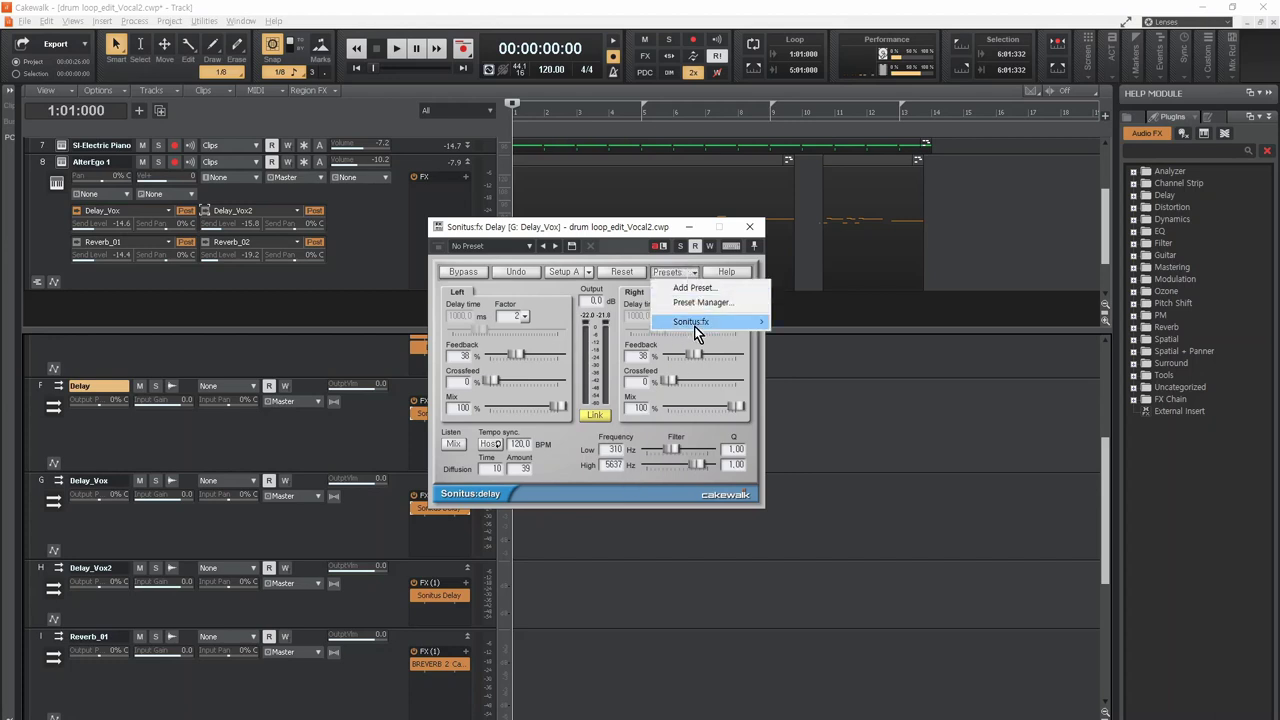
pyautogui.moveTo(694, 322)
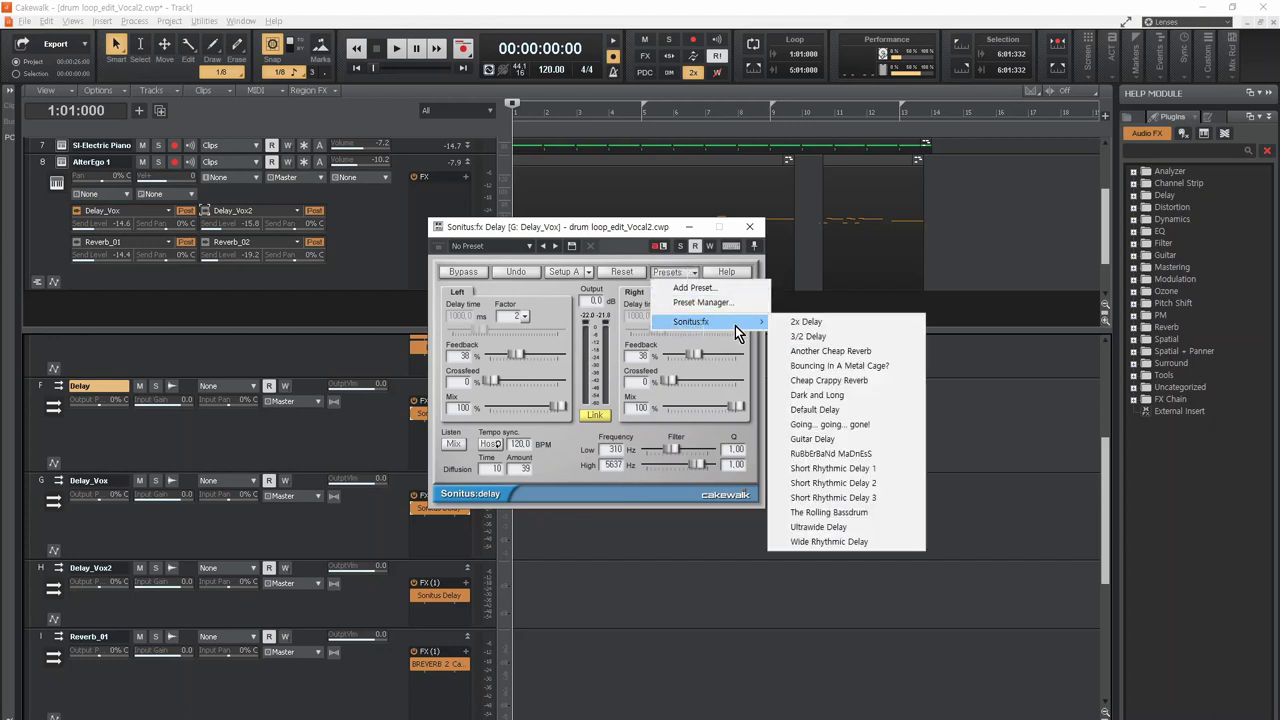
pyautogui.click(816, 542)
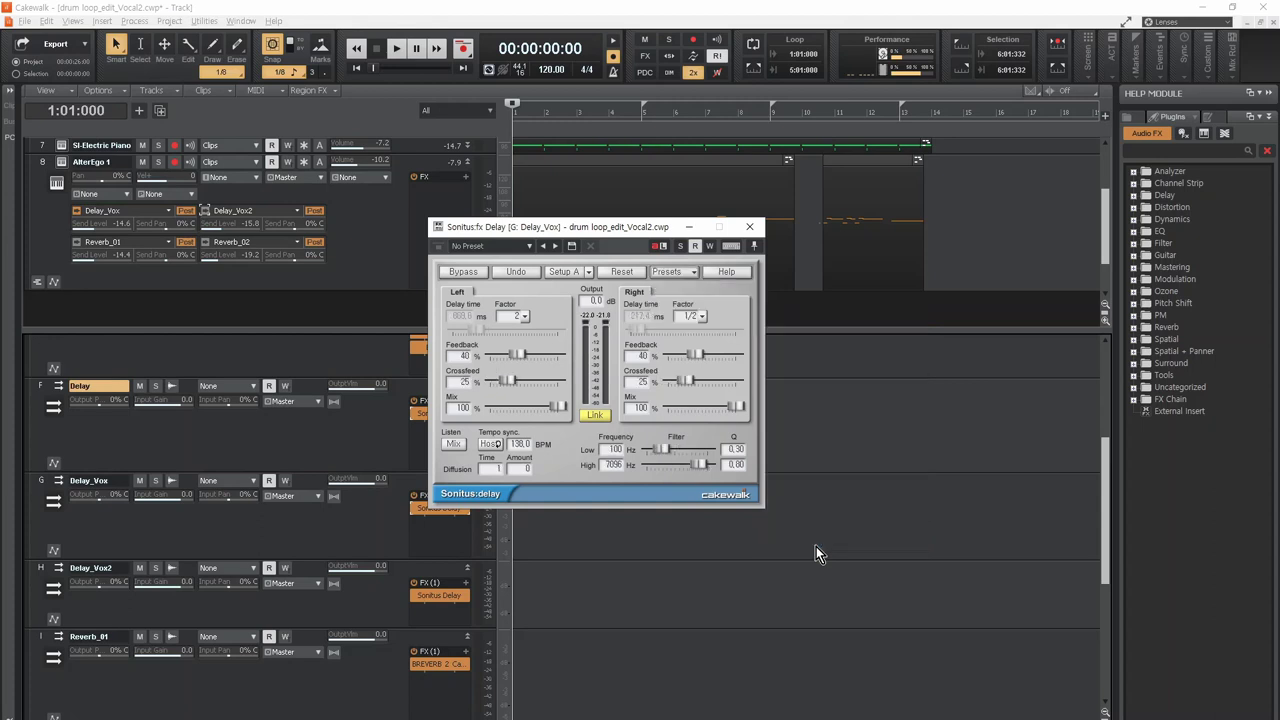
# Step: Try the Ultrawide Delay preset in the Delay_Vox bus's Sonitus Delay
pyautogui.click(689, 273)
pyautogui.moveTo(766, 342)
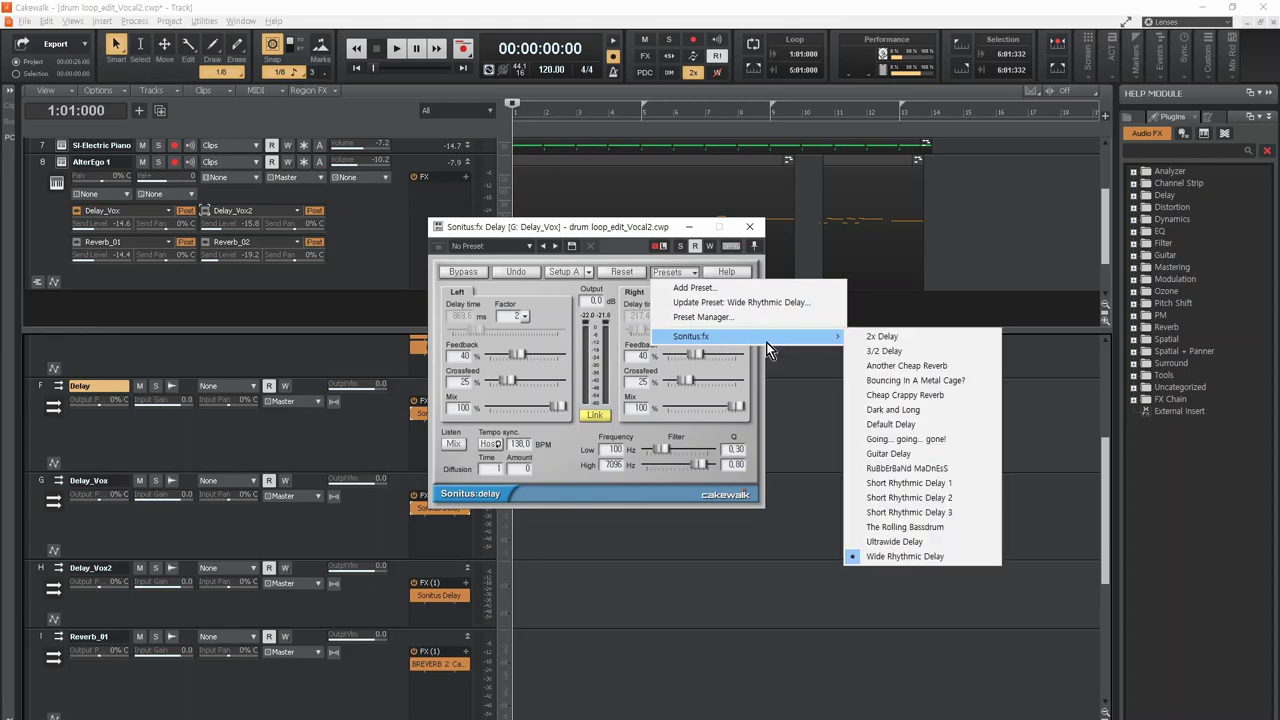
pyautogui.click(884, 544)
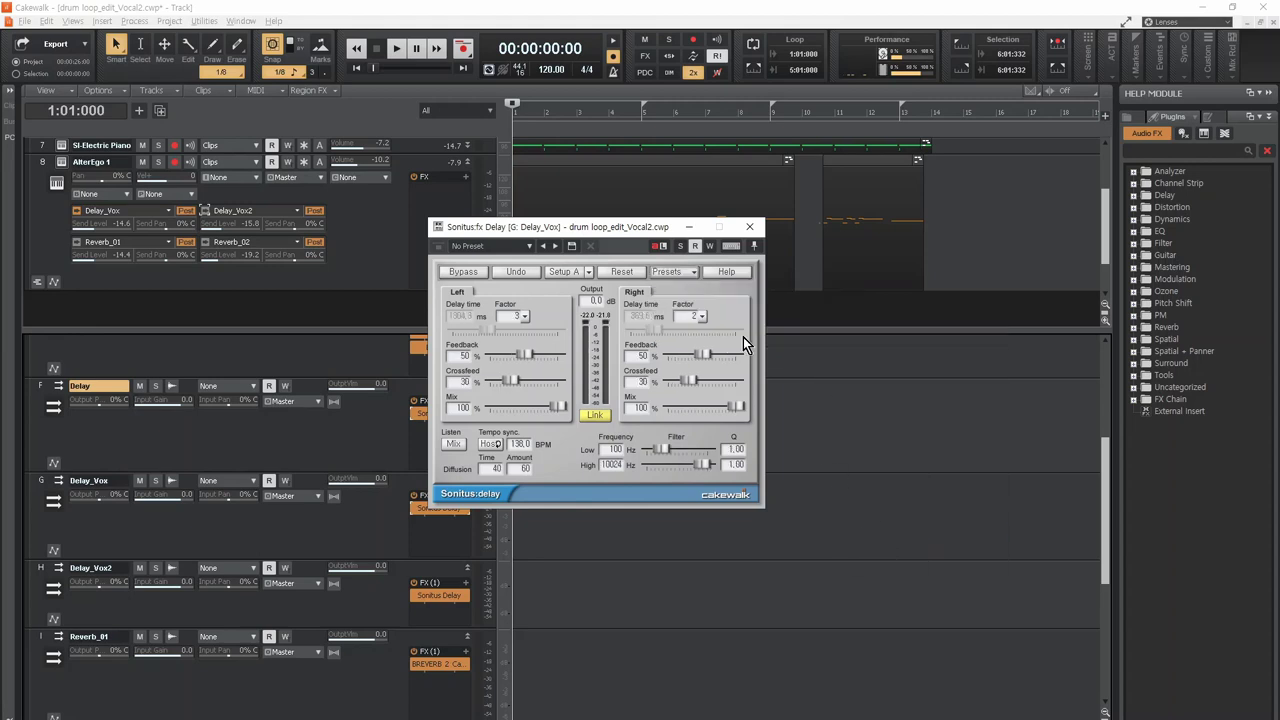
# Step: Load the Dark and Long preset in the Delay_Vox delay, audition it with the song, and close the plug-in
pyautogui.click(677, 274)
pyautogui.moveTo(697, 337)
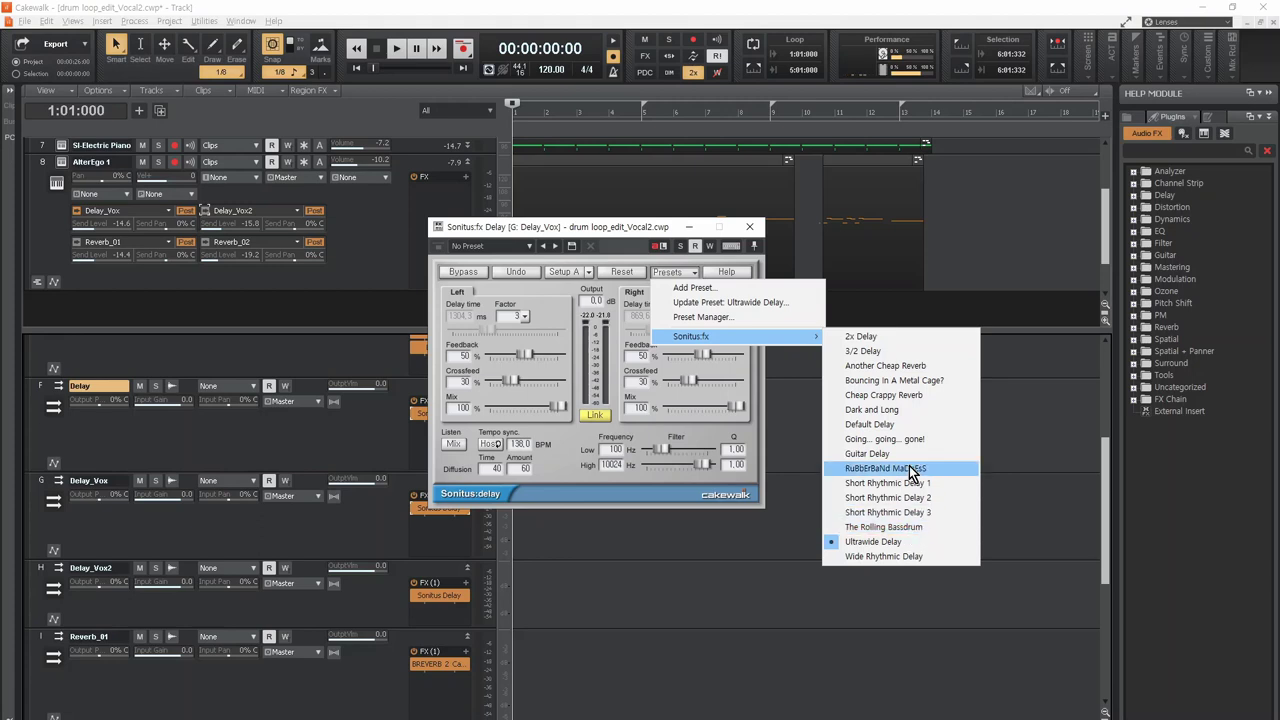
pyautogui.click(903, 413)
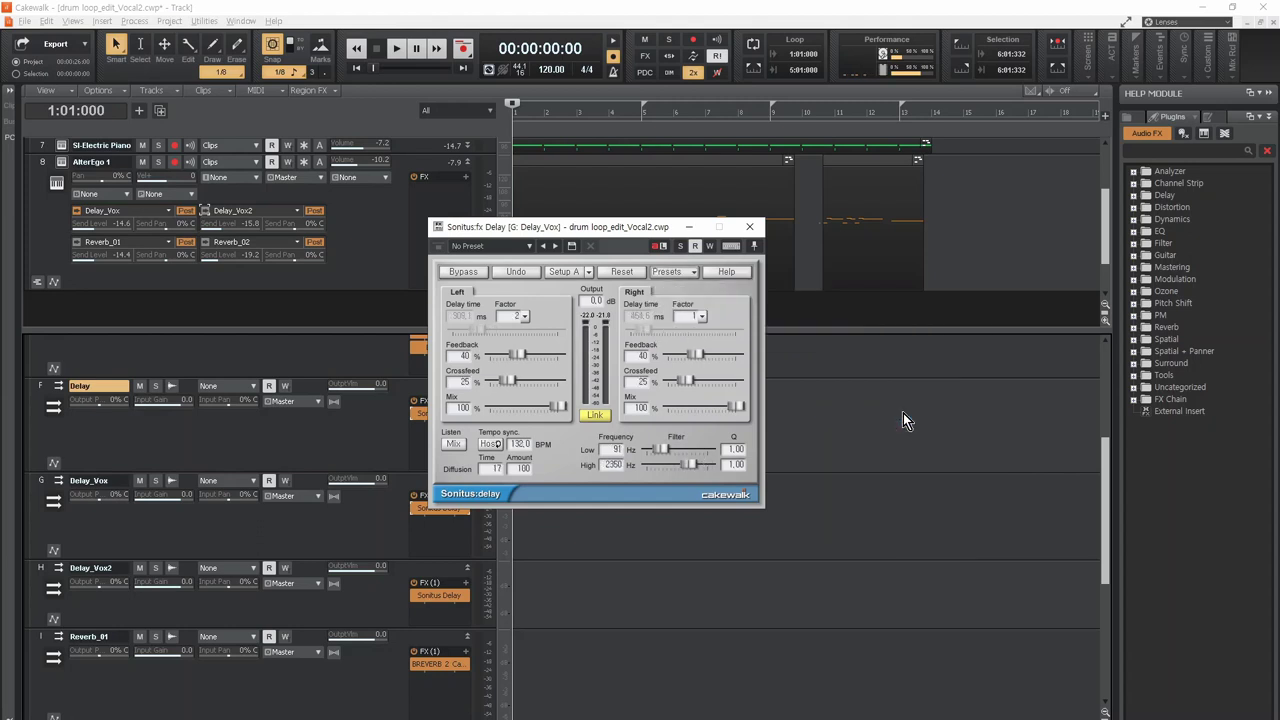
pyautogui.press('space')
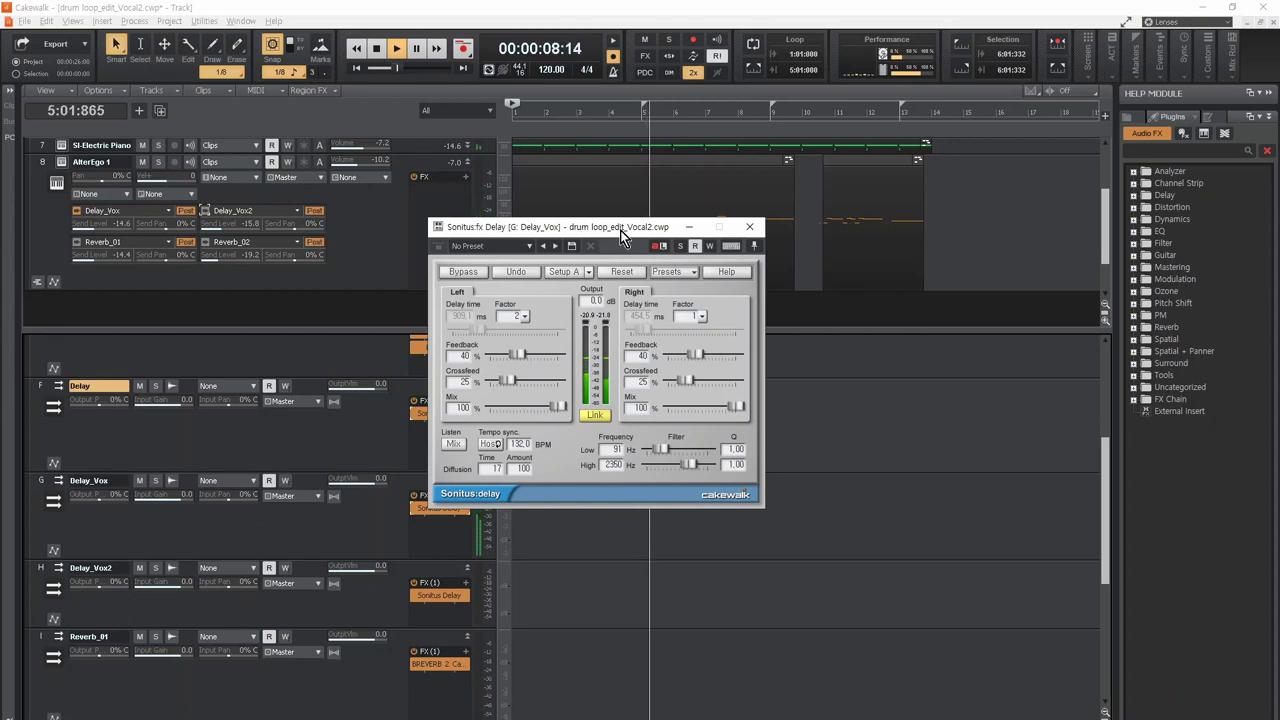
pyautogui.moveTo(620, 230); pyautogui.dragTo(822, 237)
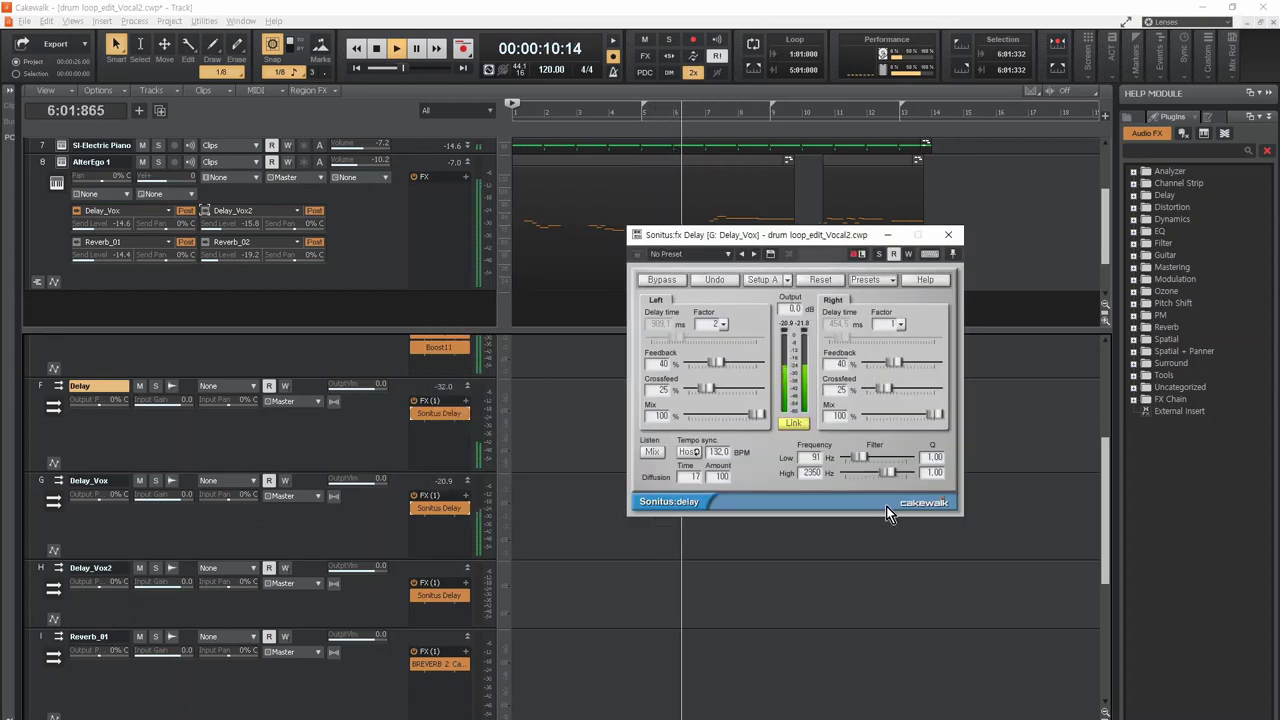
pyautogui.press('space')
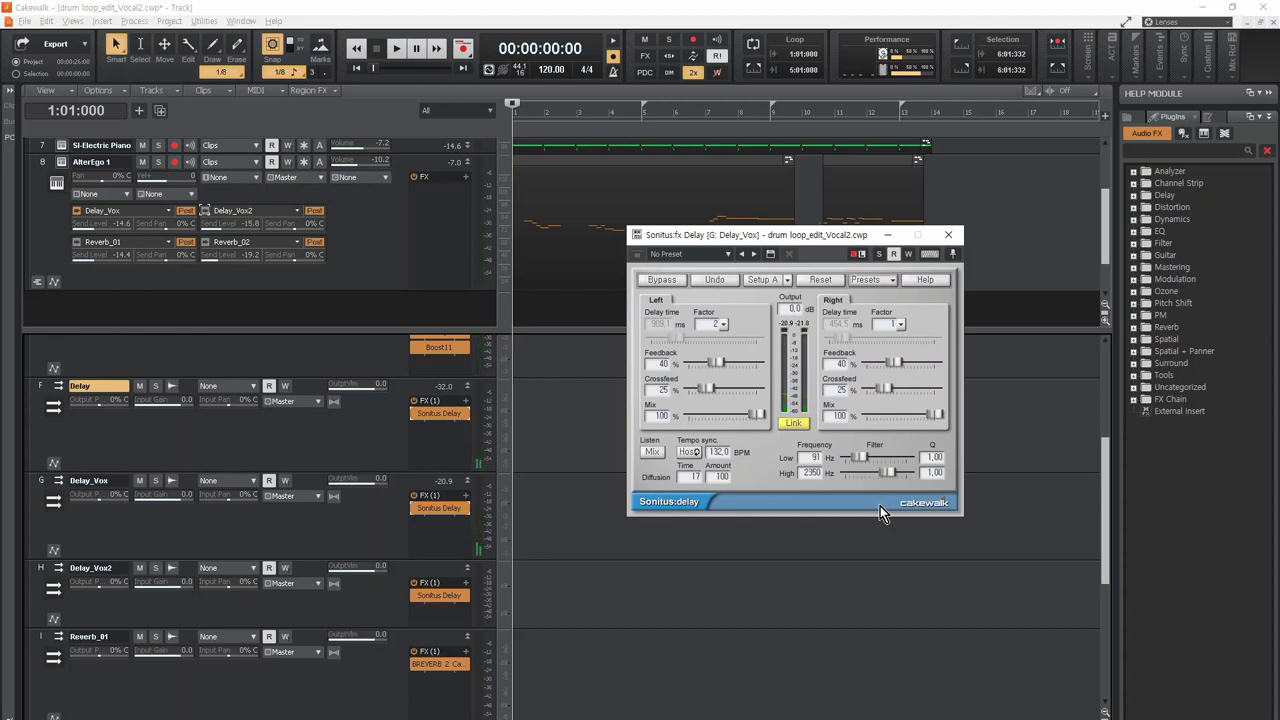
pyautogui.click(950, 238)
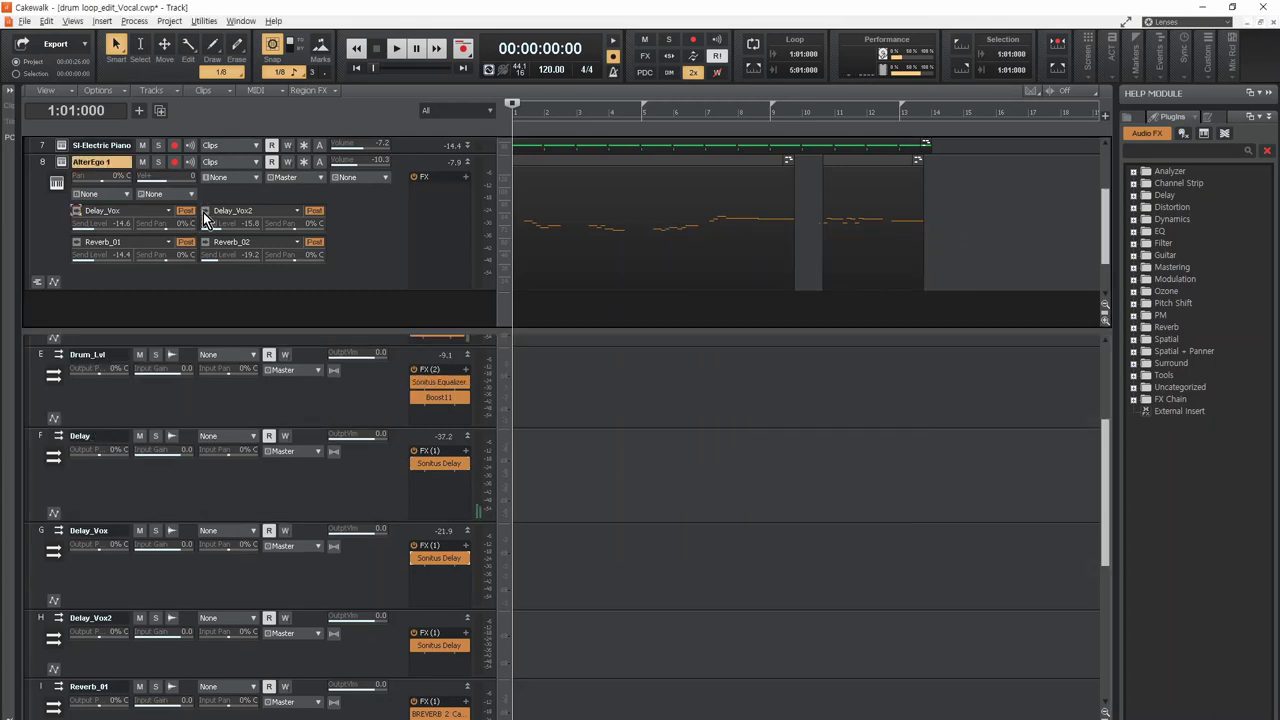
# Step: Solo the AlterEgo 1 track with only its Delay_Vox2 send enabled, and open the Delay_Vox2 bus's Sonitus Delay
pyautogui.rightClick(250, 215)
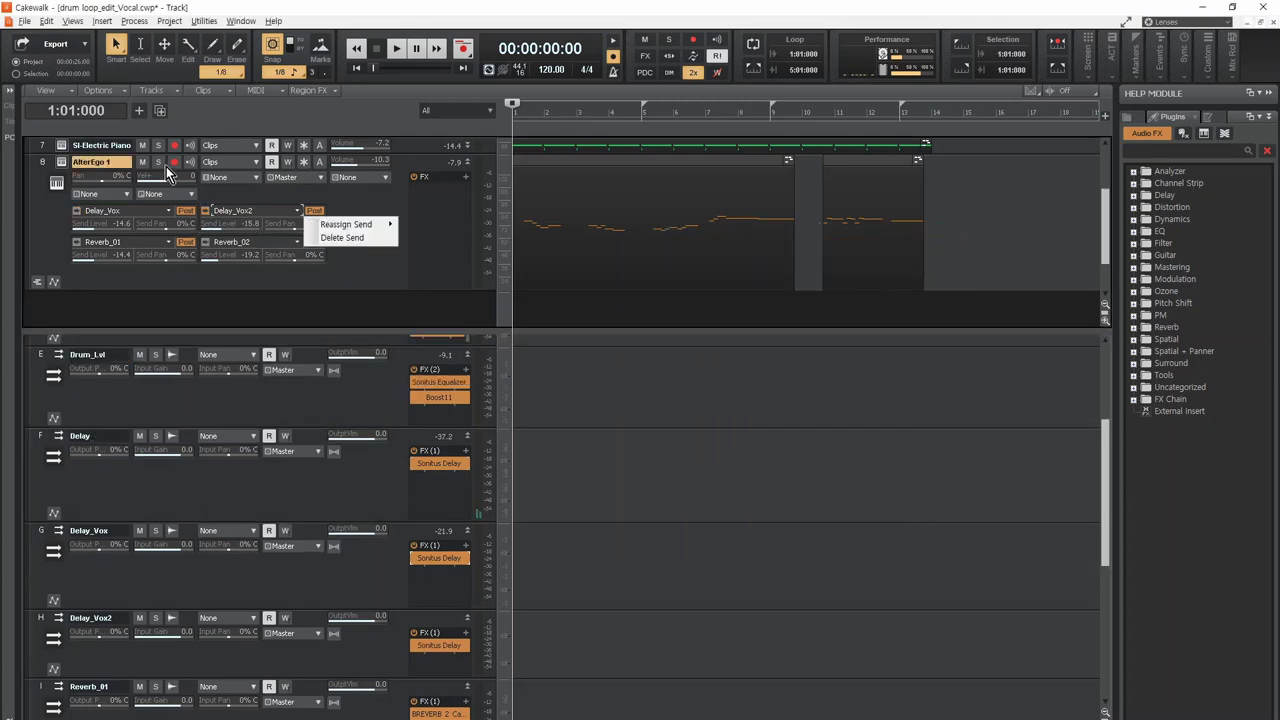
pyautogui.click(159, 163)
pyautogui.click(77, 211)
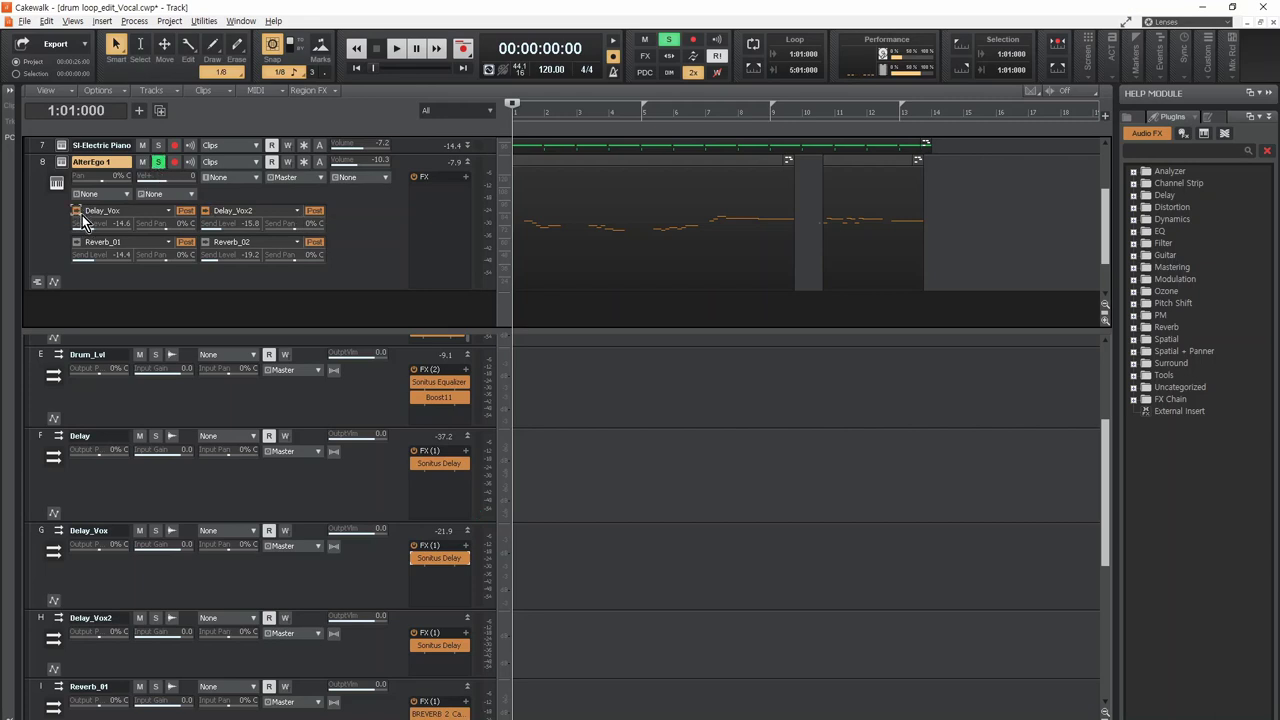
pyautogui.click(207, 212)
pyautogui.doubleClick(441, 645)
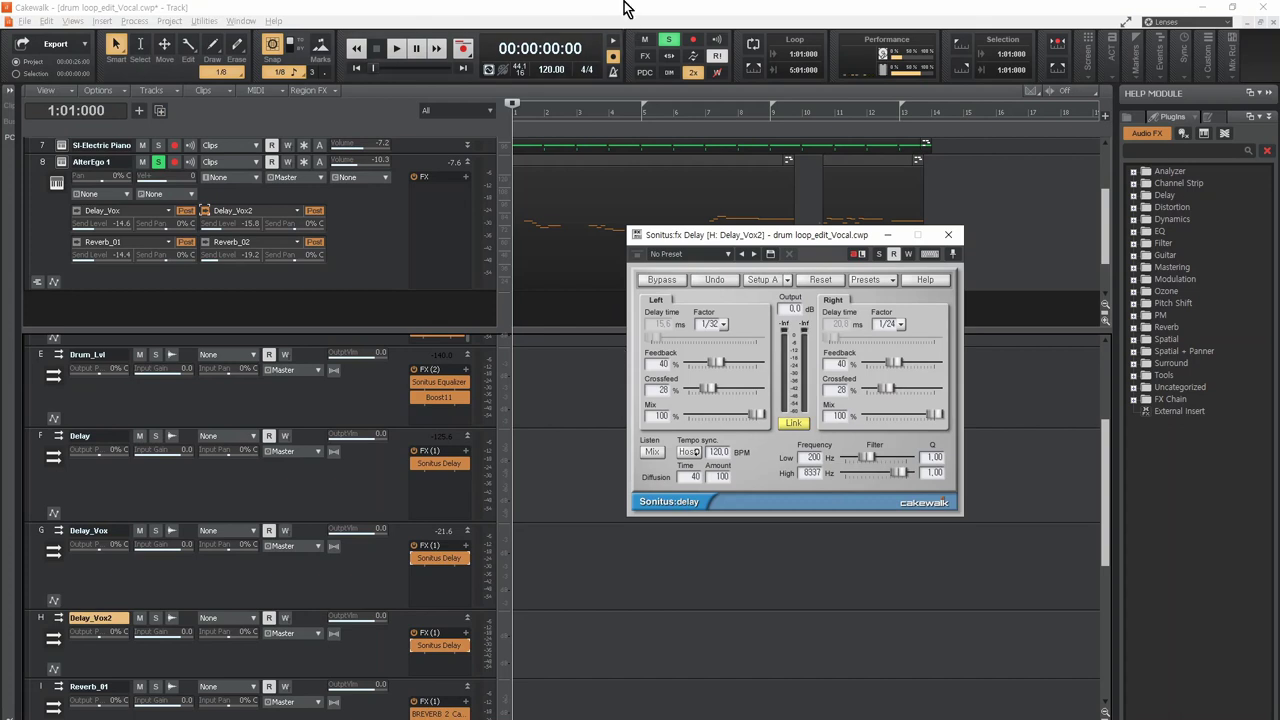
# Step: Compare the soloed vocal with the Delay_Vox2 send on, off and on again
pyautogui.press('space')
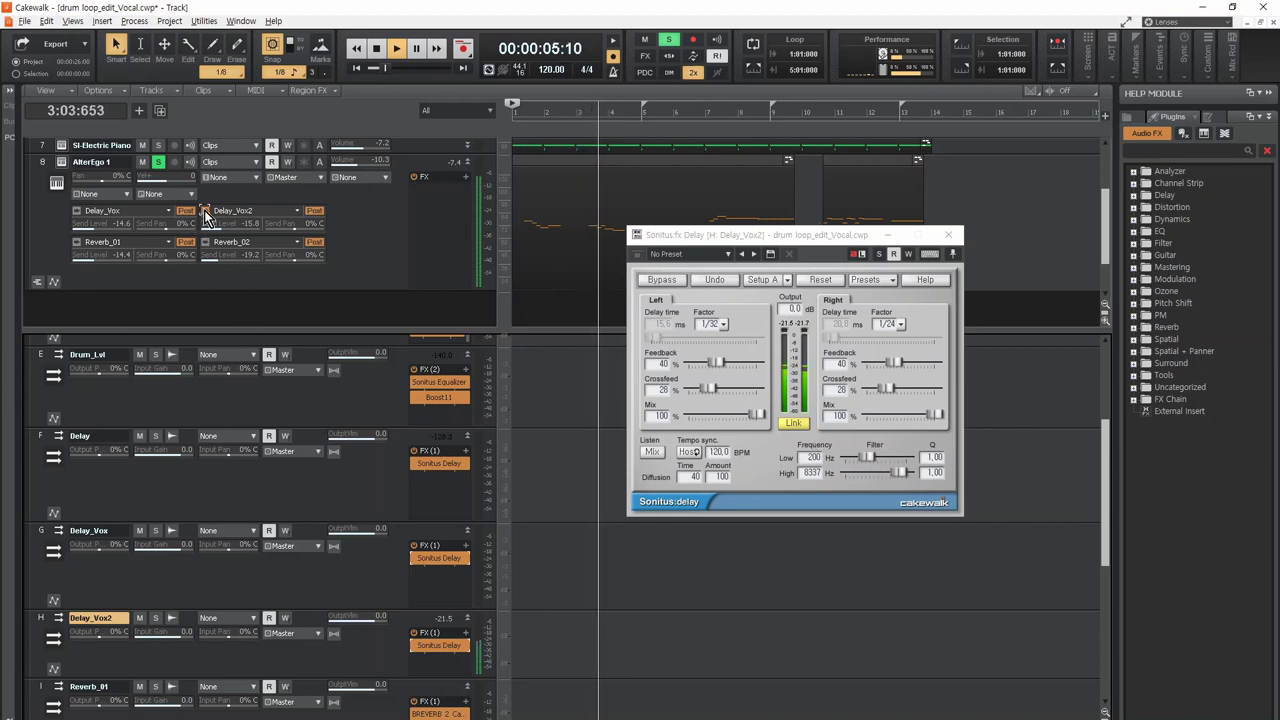
pyautogui.press('space')
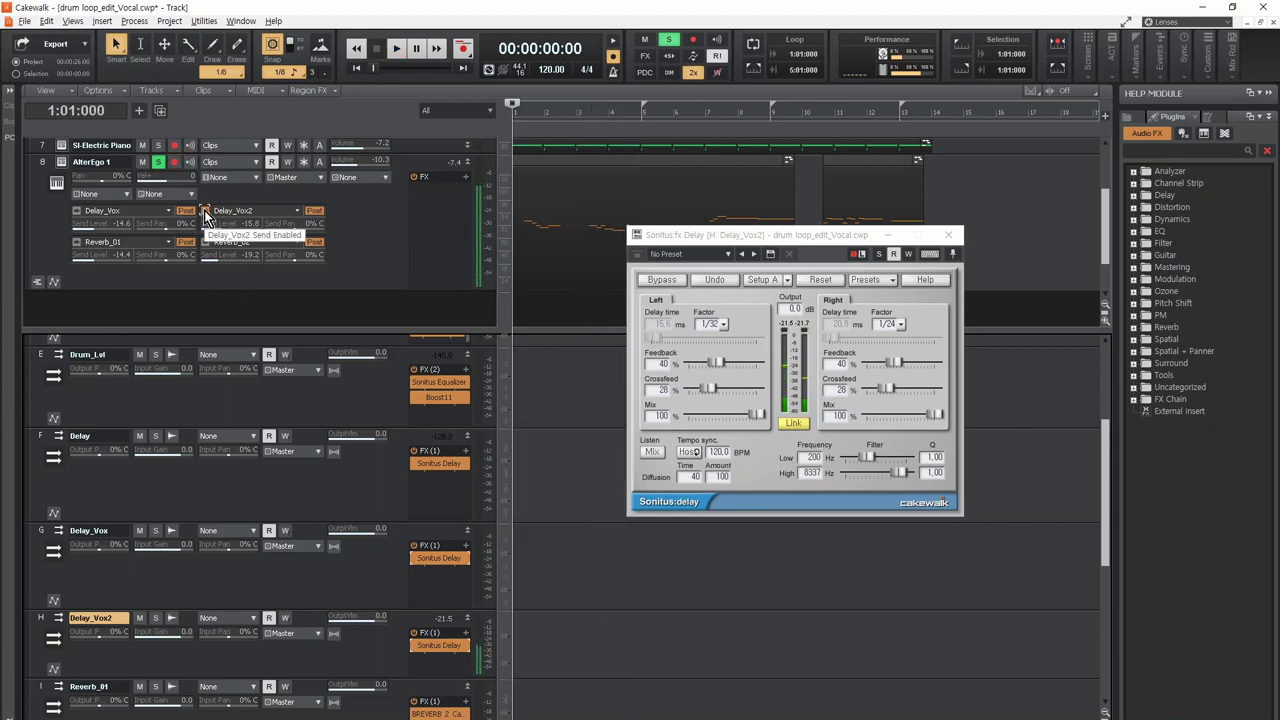
pyautogui.click(204, 210)
pyautogui.press('space')
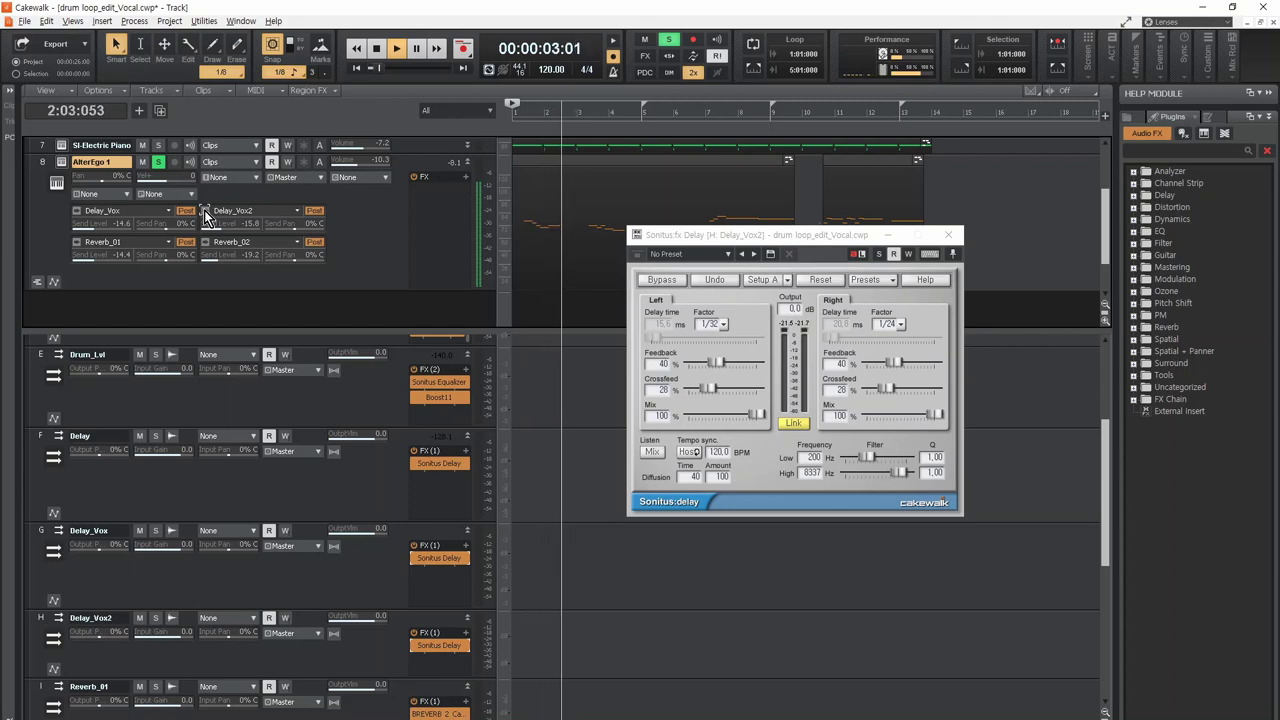
pyautogui.press('space')
pyautogui.press('space')
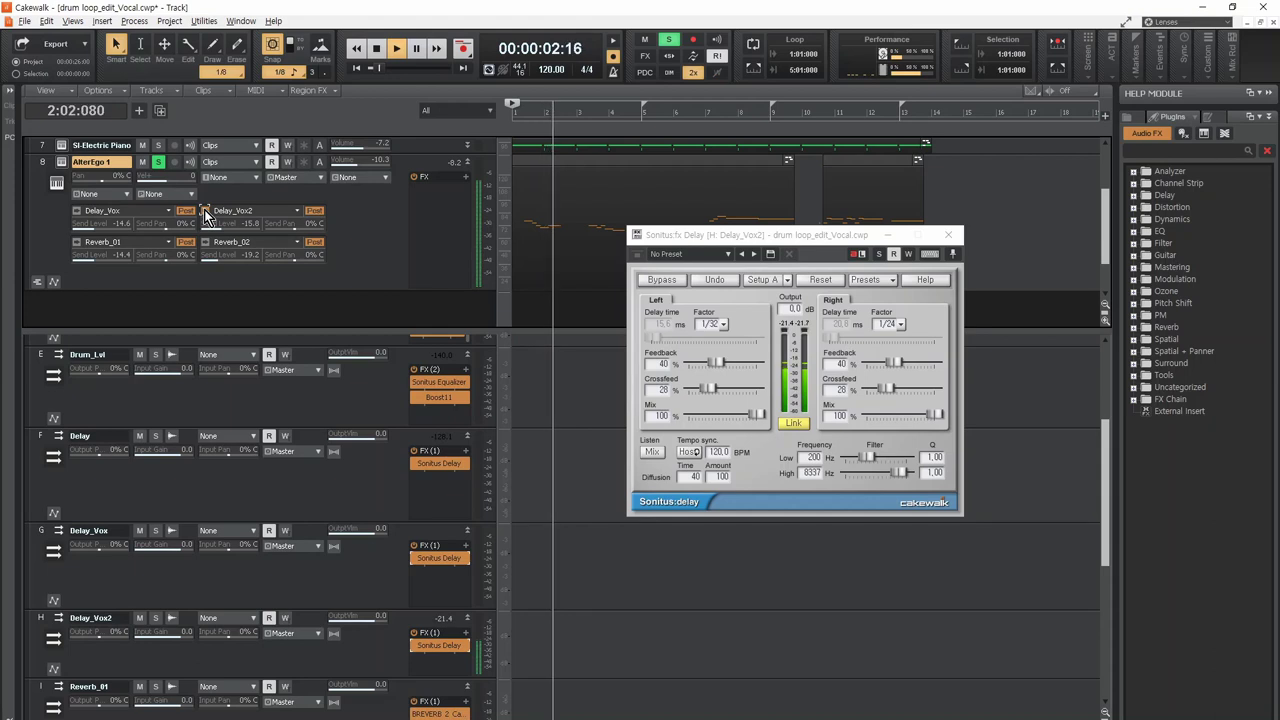
pyautogui.press('space')
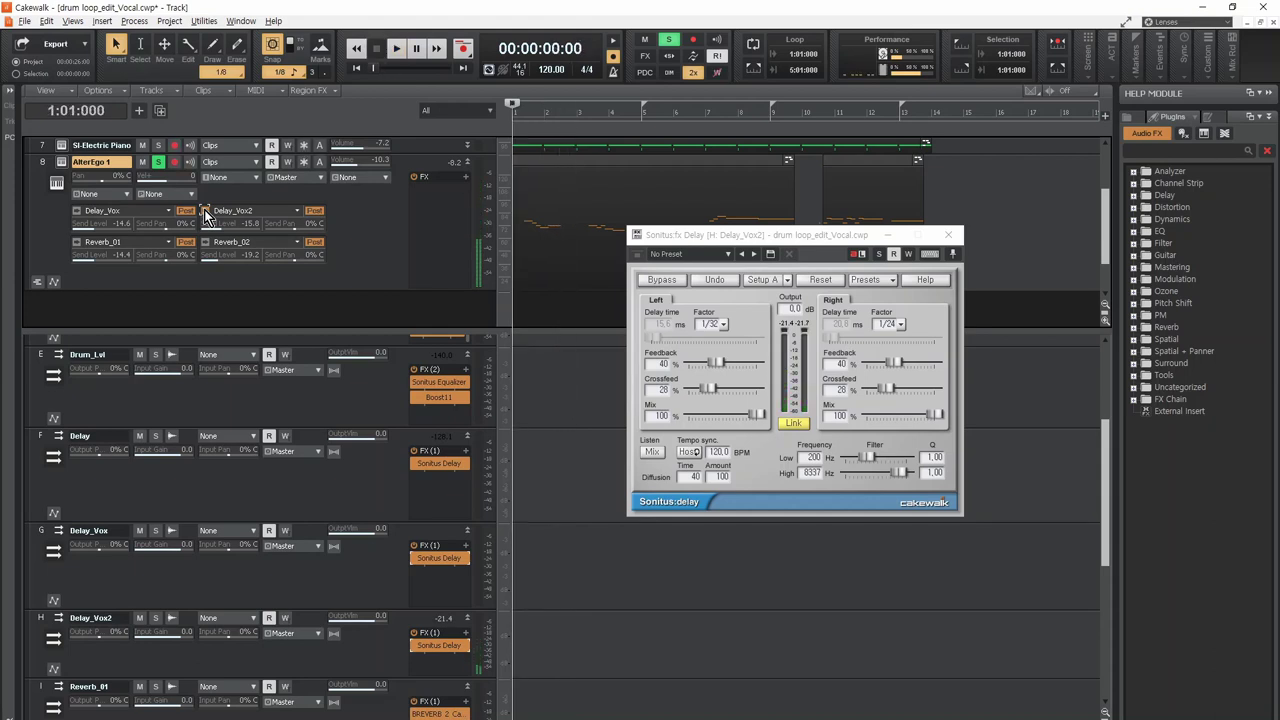
# Step: Set AlterEgo 1's Delay_Vox2 send level to -12.2 dB while listening to the vocal
pyautogui.press('space')
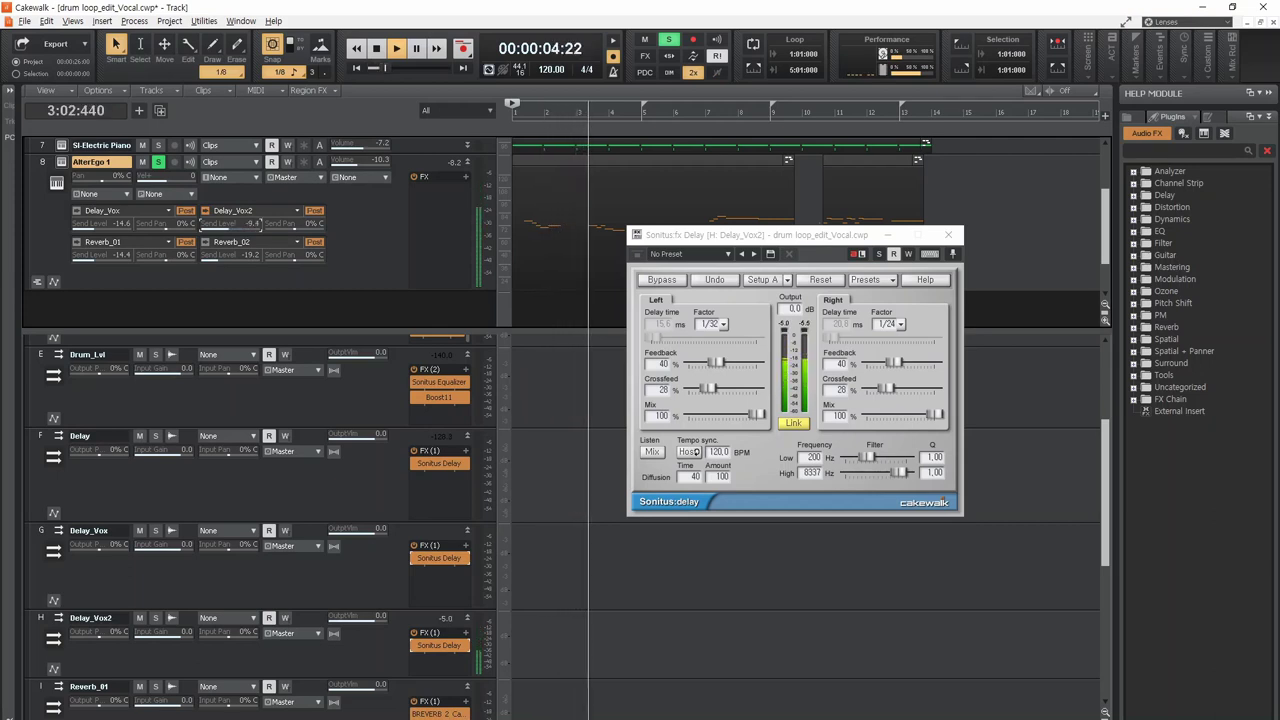
pyautogui.moveTo(258, 222); pyautogui.dragTo(220, 228)
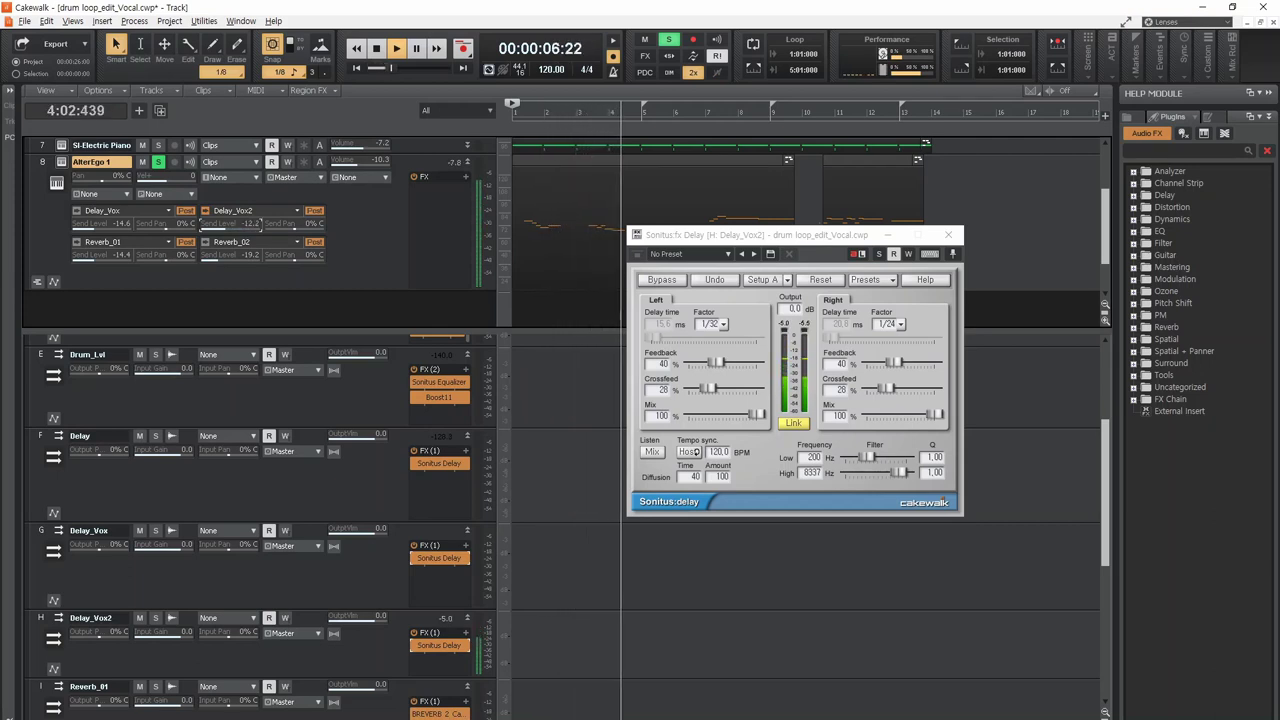
pyautogui.press('space')
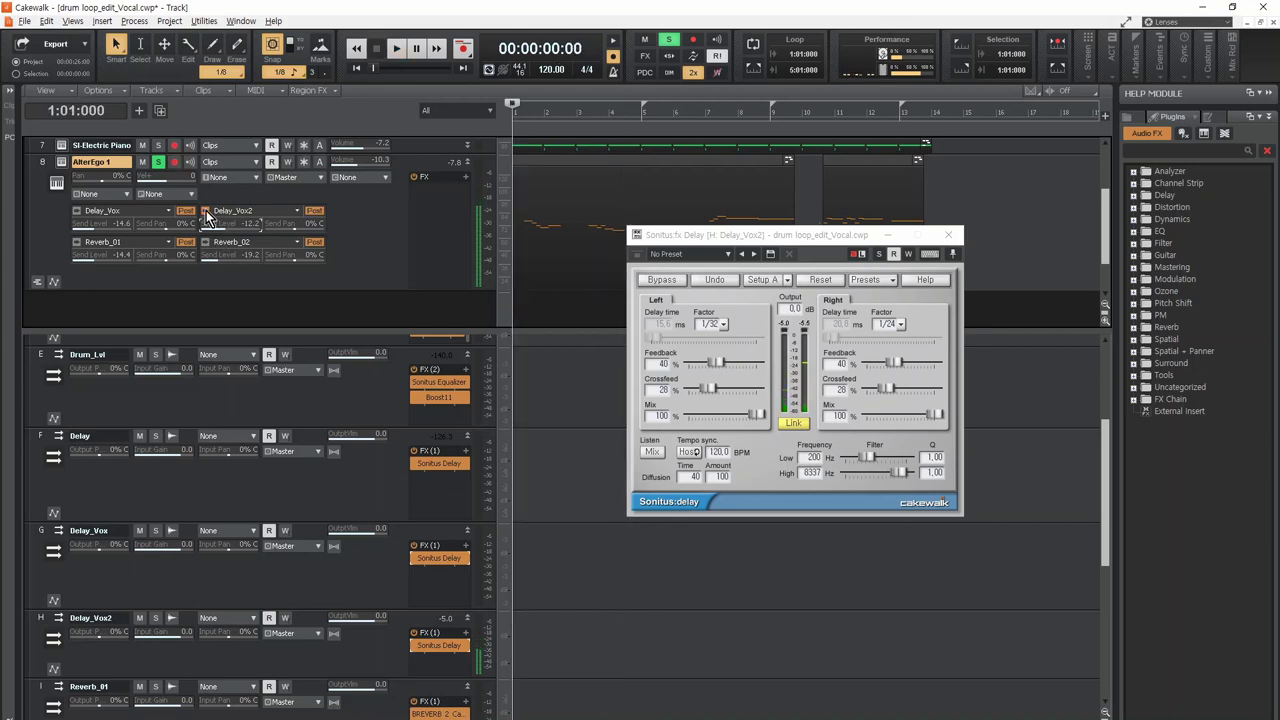
# Step: Enable the Delay_Vox send alongside Delay_Vox2 on AlterEgo 1 and listen to both delays together
pyautogui.click(76, 213)
pyautogui.press('space')
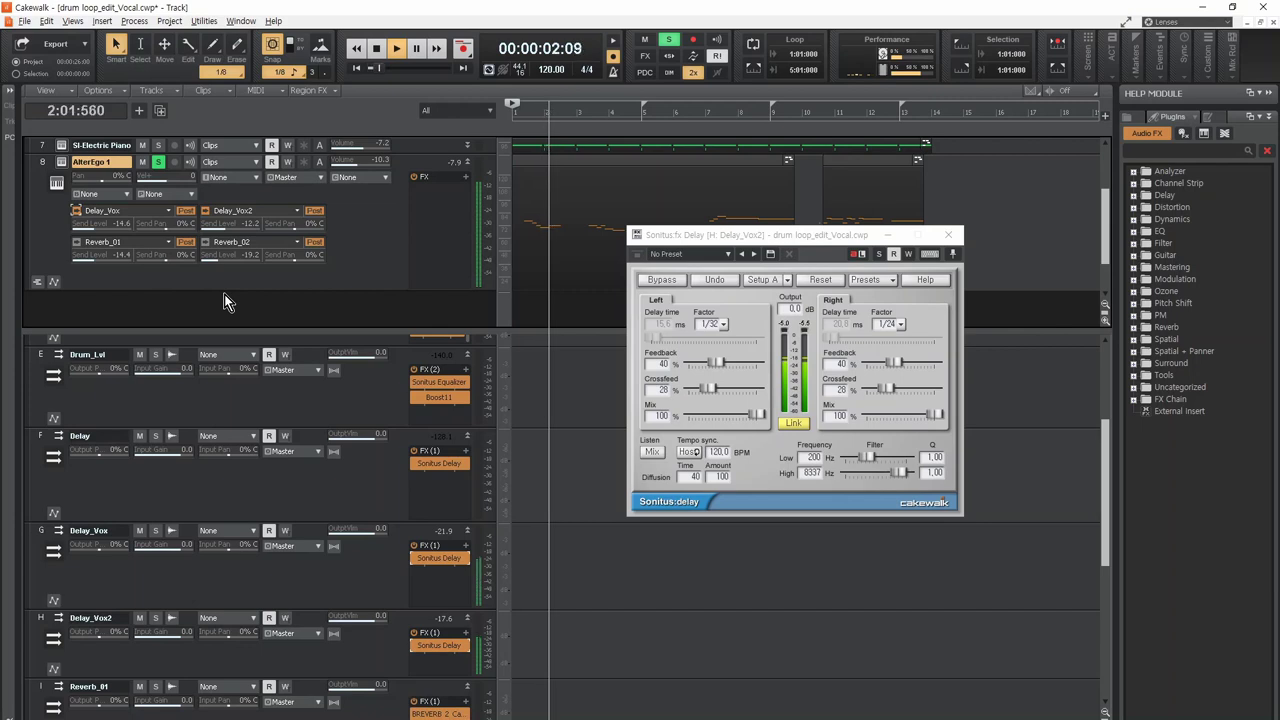
pyautogui.press('space')
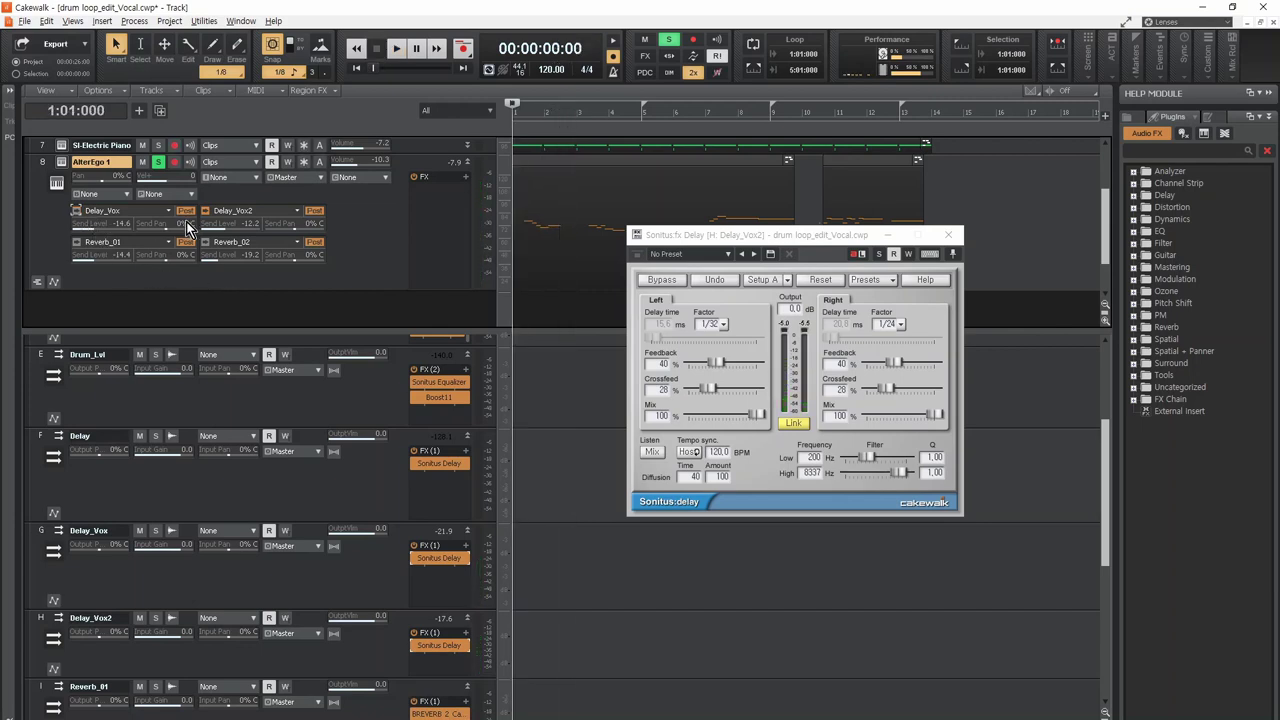
# Step: Compare the vocal with both delay sends disabled against playback with both enabled
pyautogui.press('space')
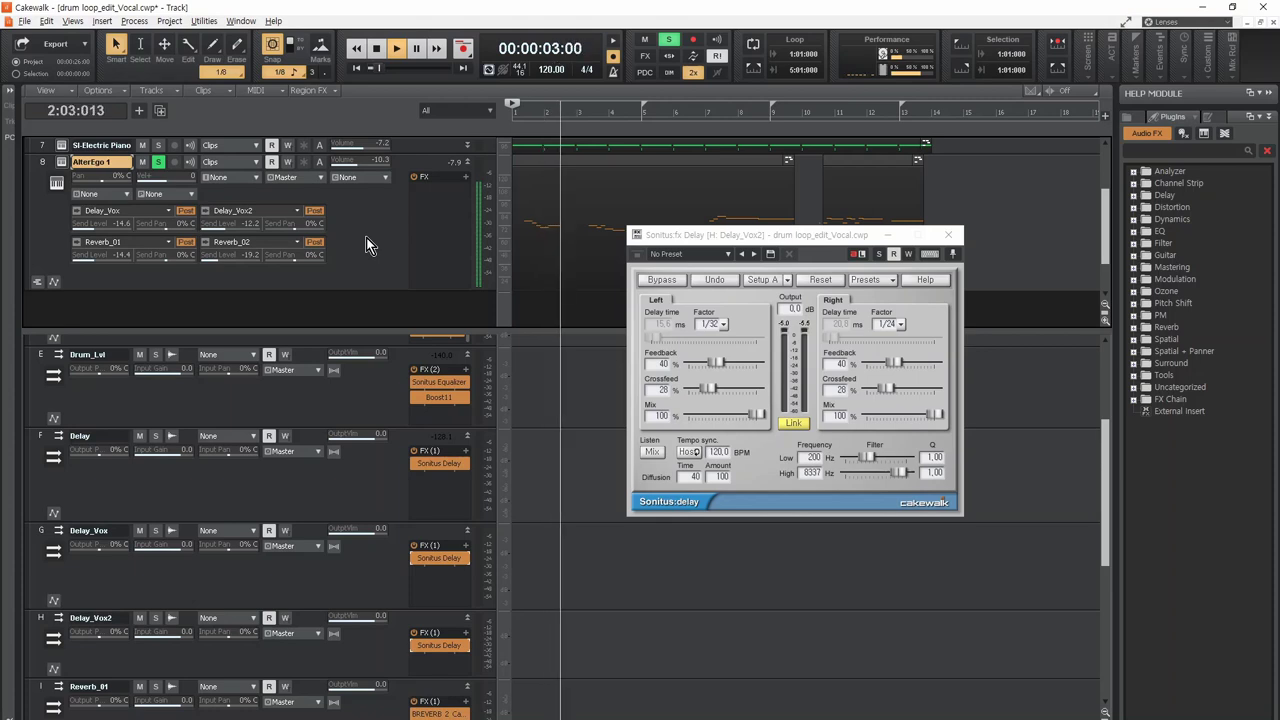
pyautogui.press('space')
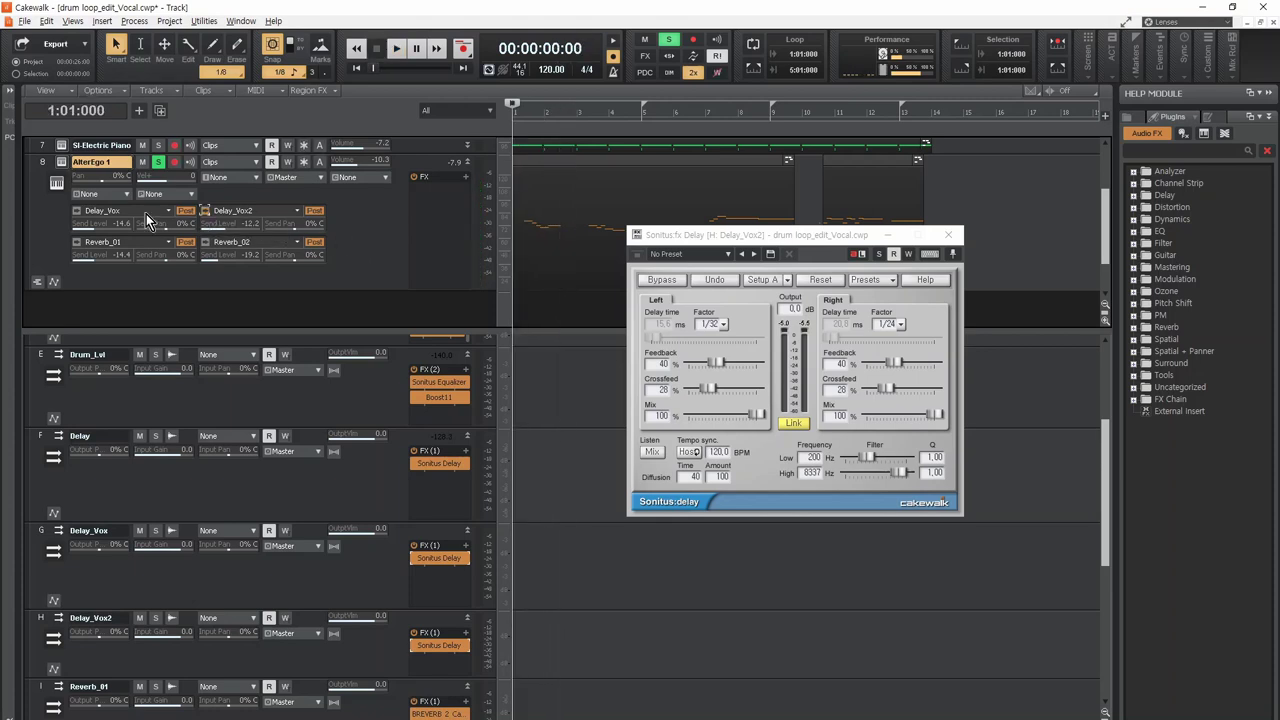
pyautogui.press('space')
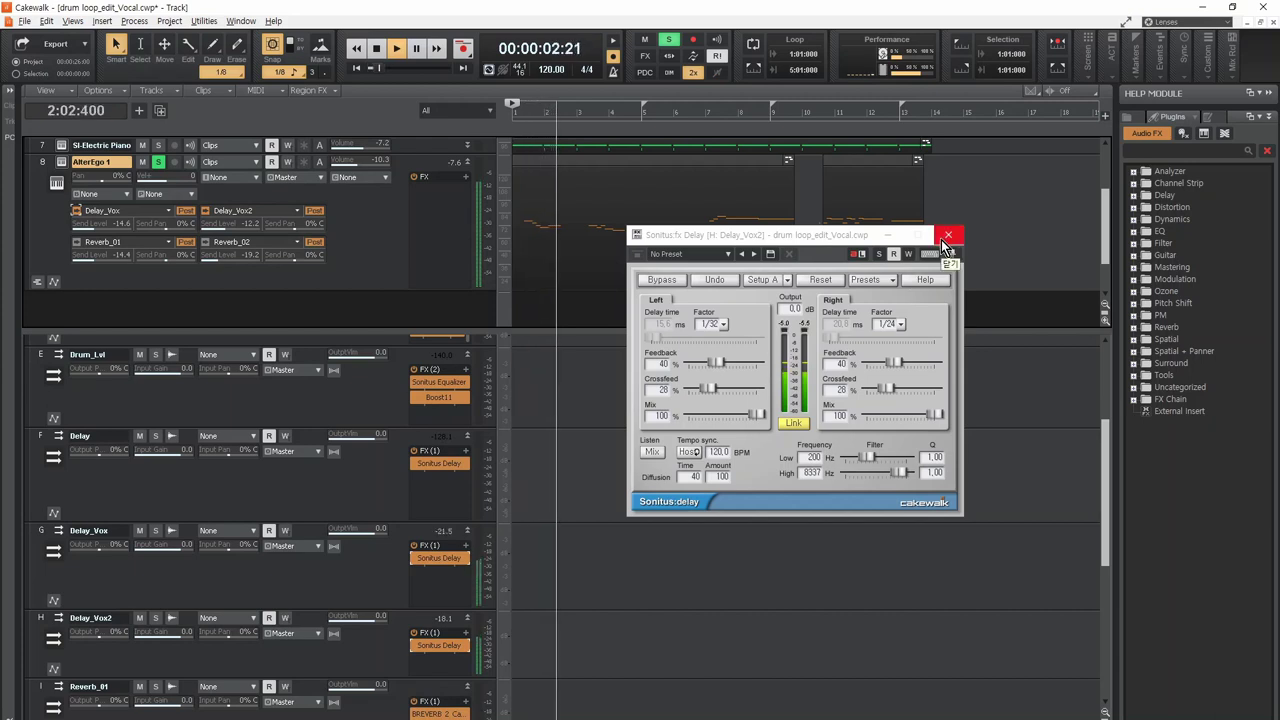
pyautogui.press('space')
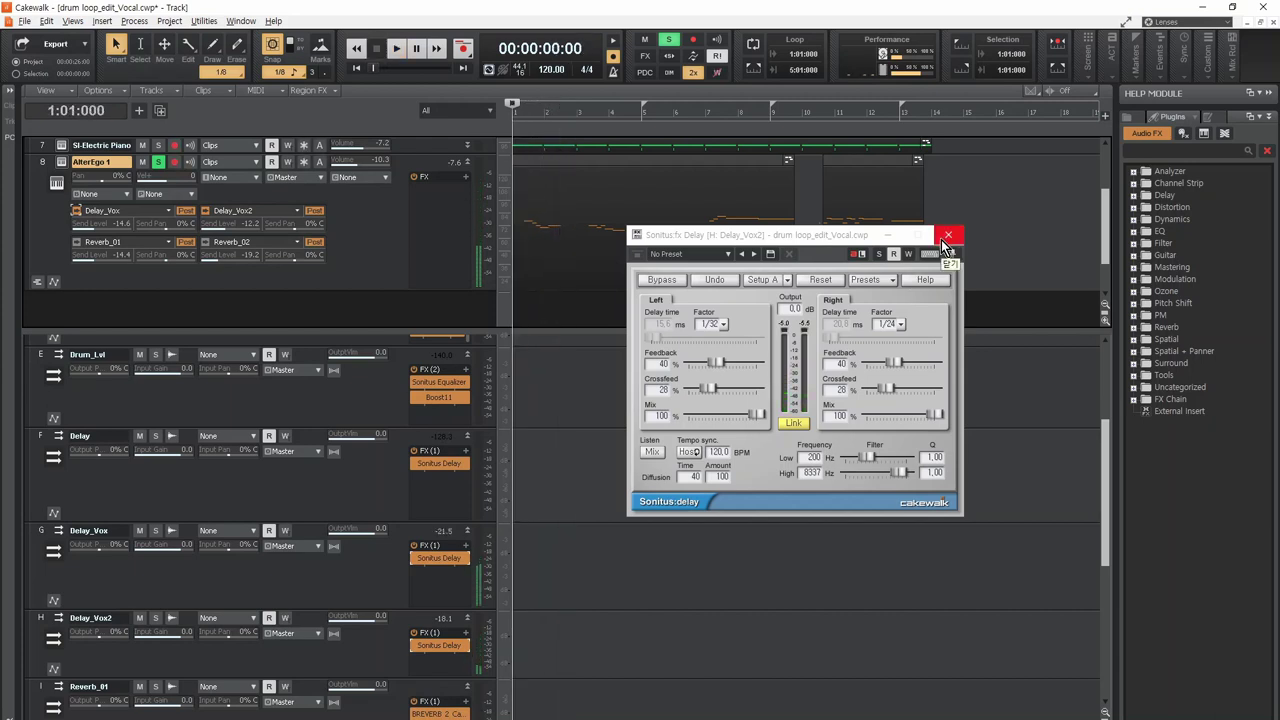
# Step: Switch AlterEgo 1 from its two delay sends to Reverb_01 and open BREVERB 2 on the Reverb_01 bus
pyautogui.click(948, 236)
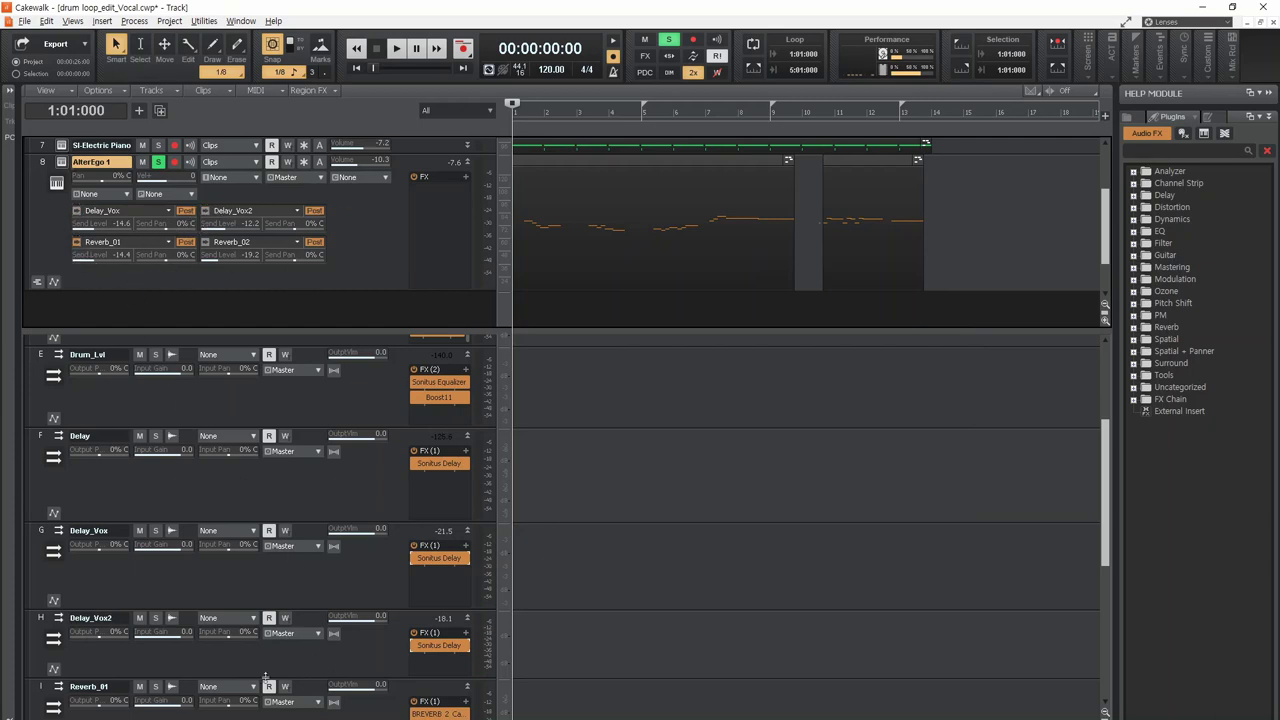
pyautogui.scroll(-3, 291, 634)
pyautogui.doubleClick(444, 568)
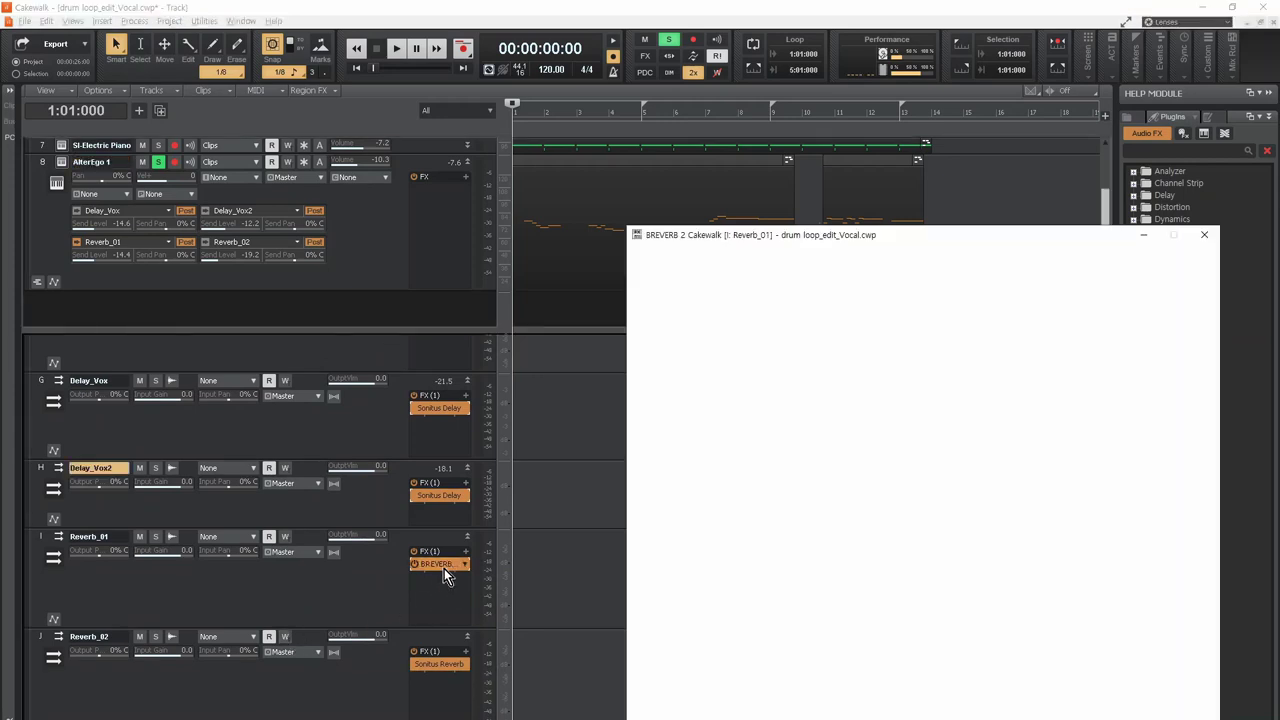
pyautogui.moveTo(970, 248); pyautogui.dragTo(770, 160)
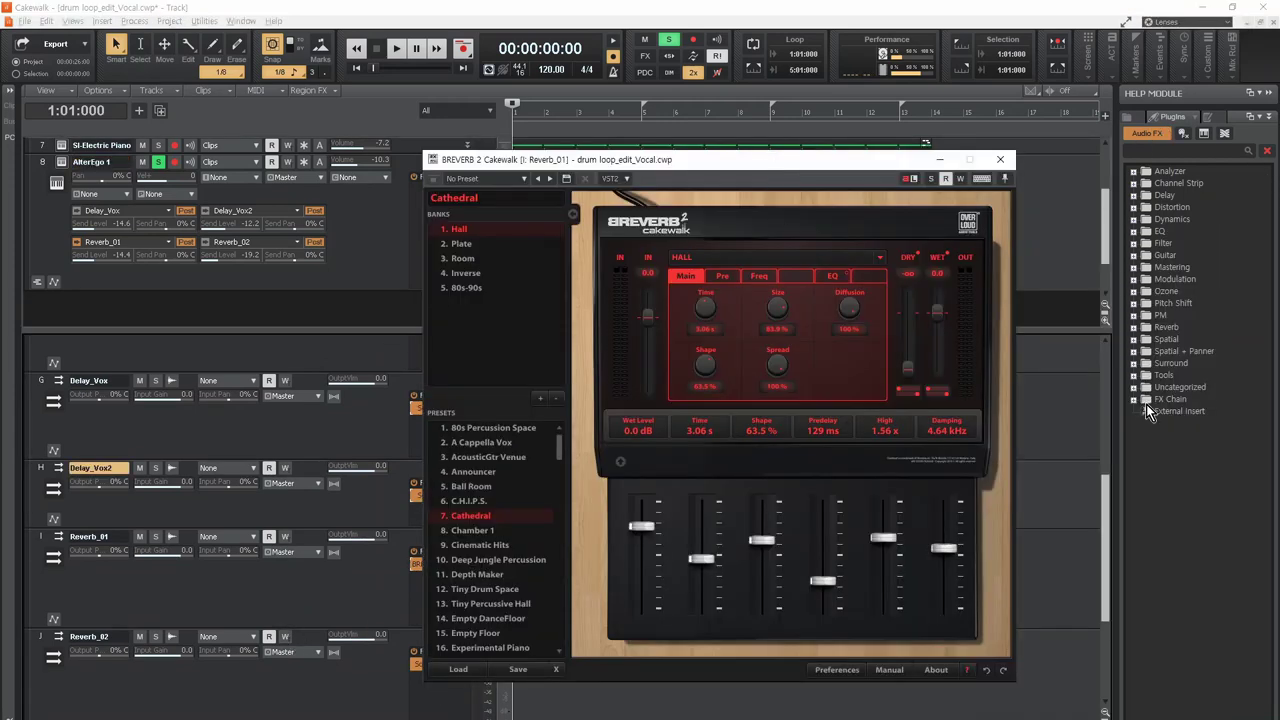
# Step: Locate Sonitus Delay and BREVERB 2 Cakewalk in the Delay and Reverb categories of the audio effects list
pyautogui.click(1133, 195)
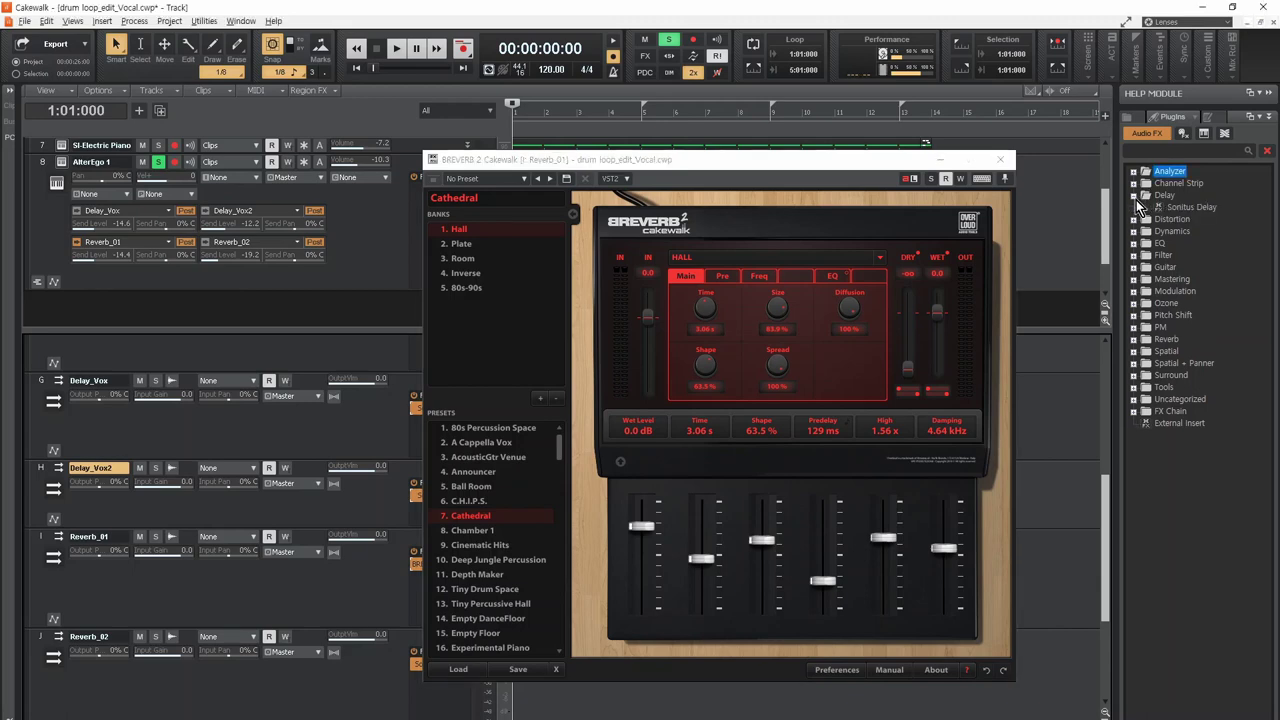
pyautogui.click(1198, 208)
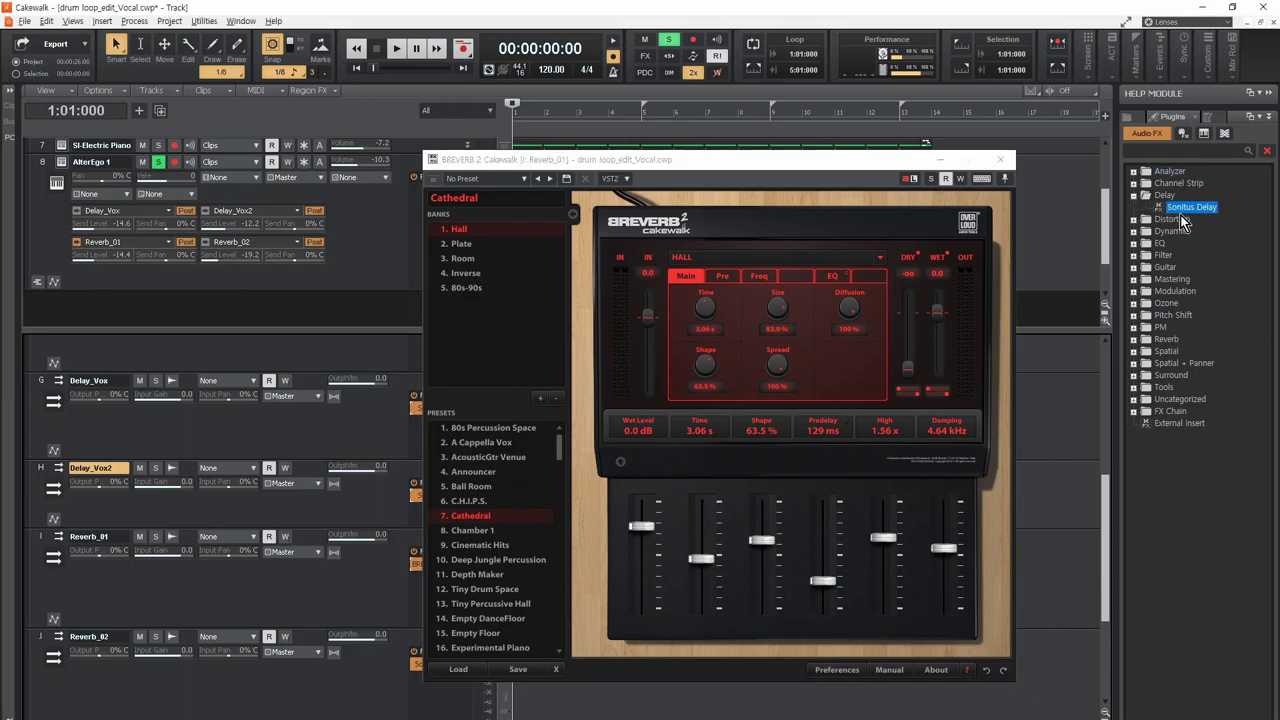
pyautogui.click(1133, 197)
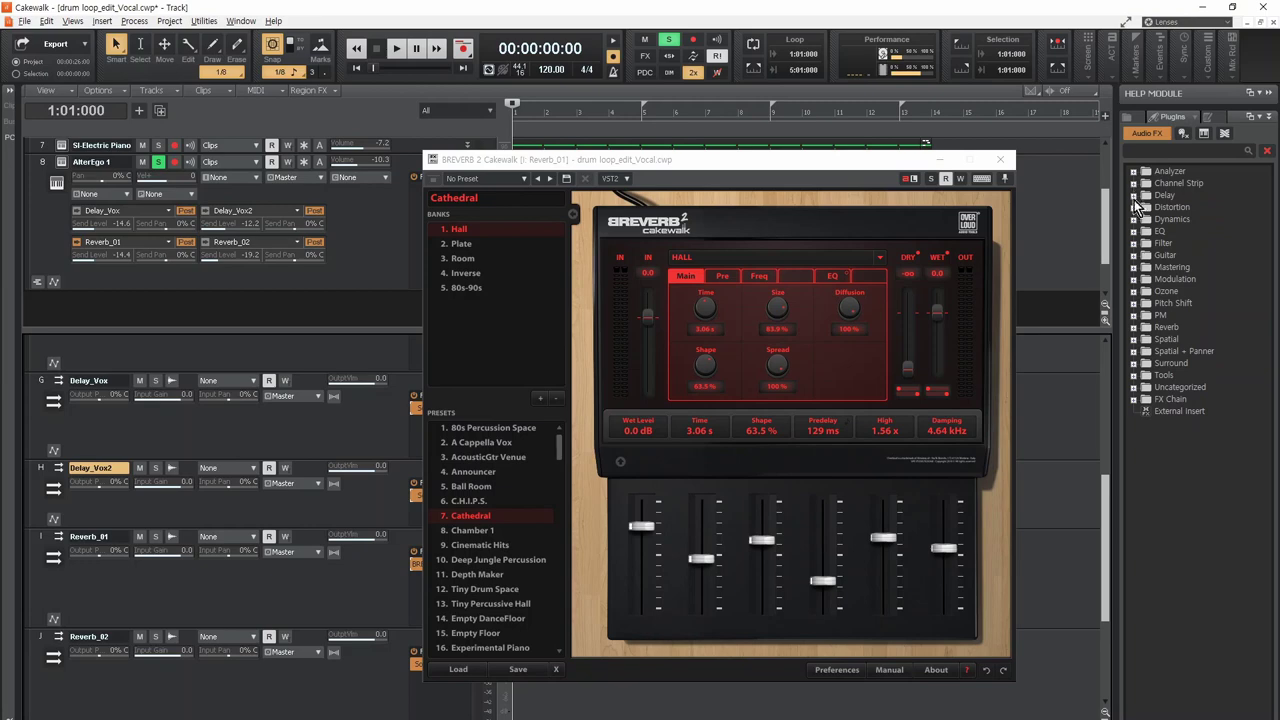
pyautogui.click(1133, 327)
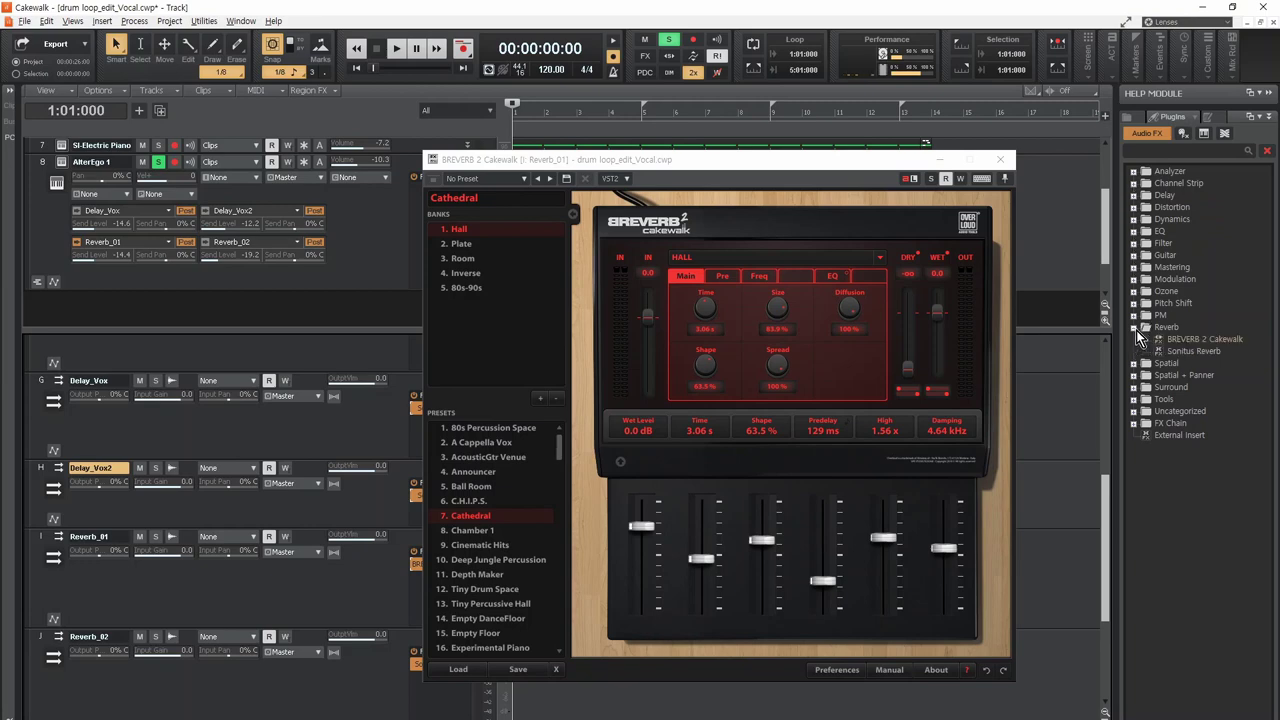
pyautogui.click(1200, 340)
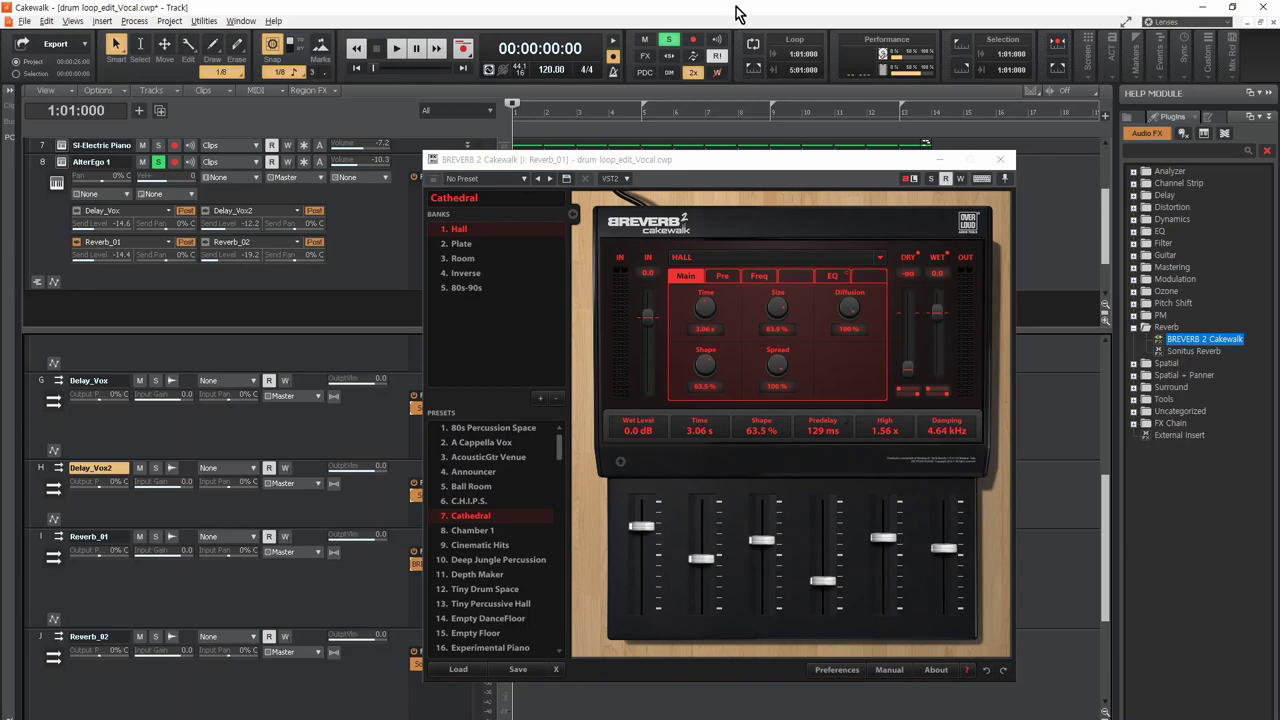
# Step: Play the vocal through the Reverb_01 send while examining BREVERB 2's available reverb types and its Cathedral preset
pyautogui.press('space')
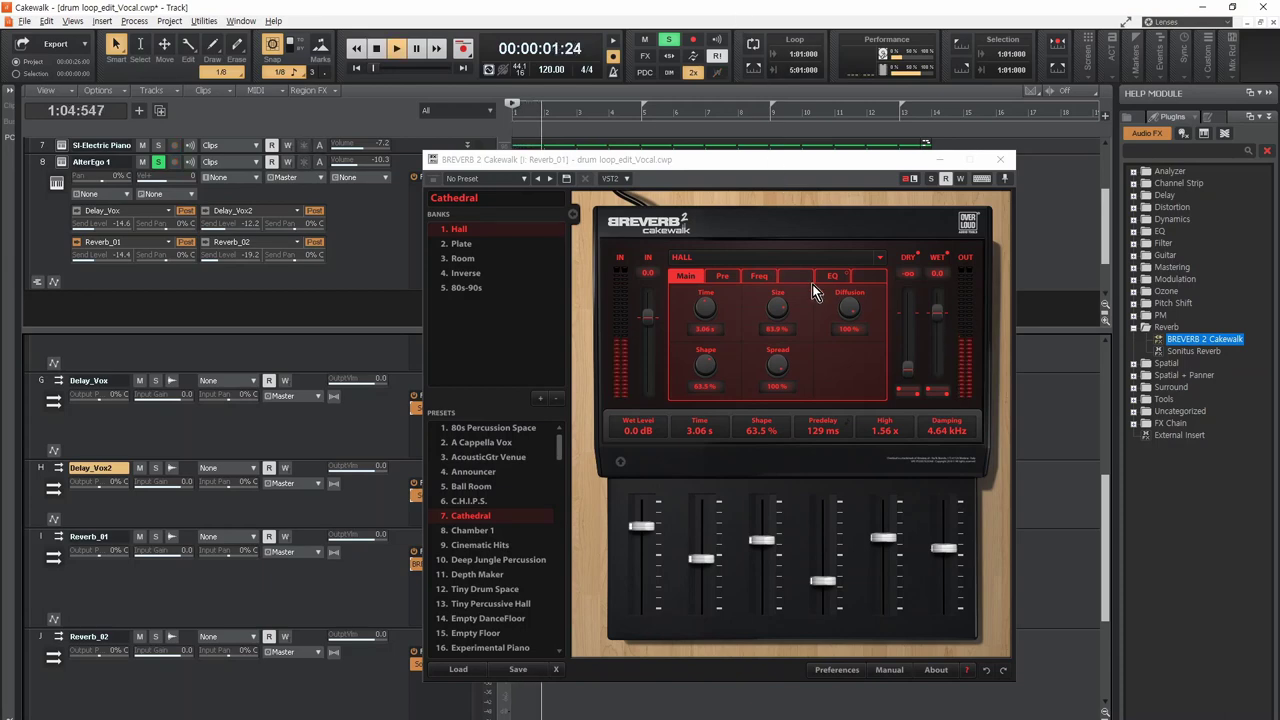
pyautogui.click(875, 259)
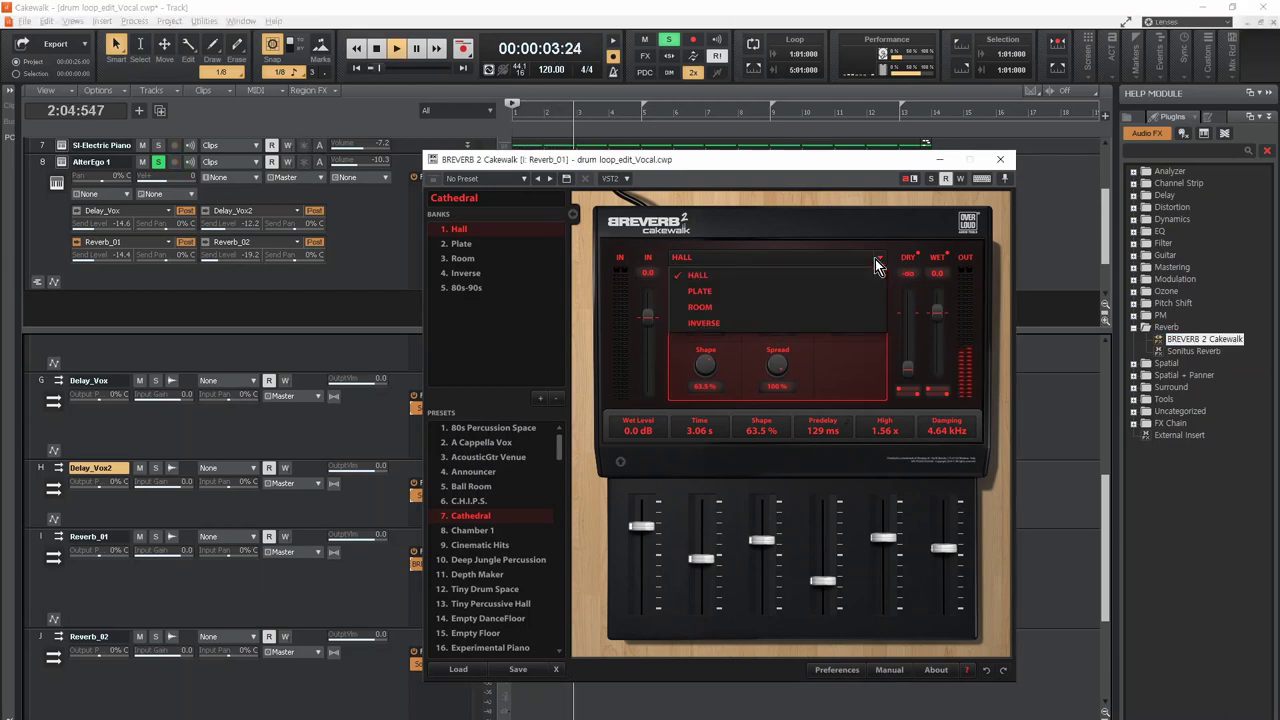
pyautogui.click(759, 172)
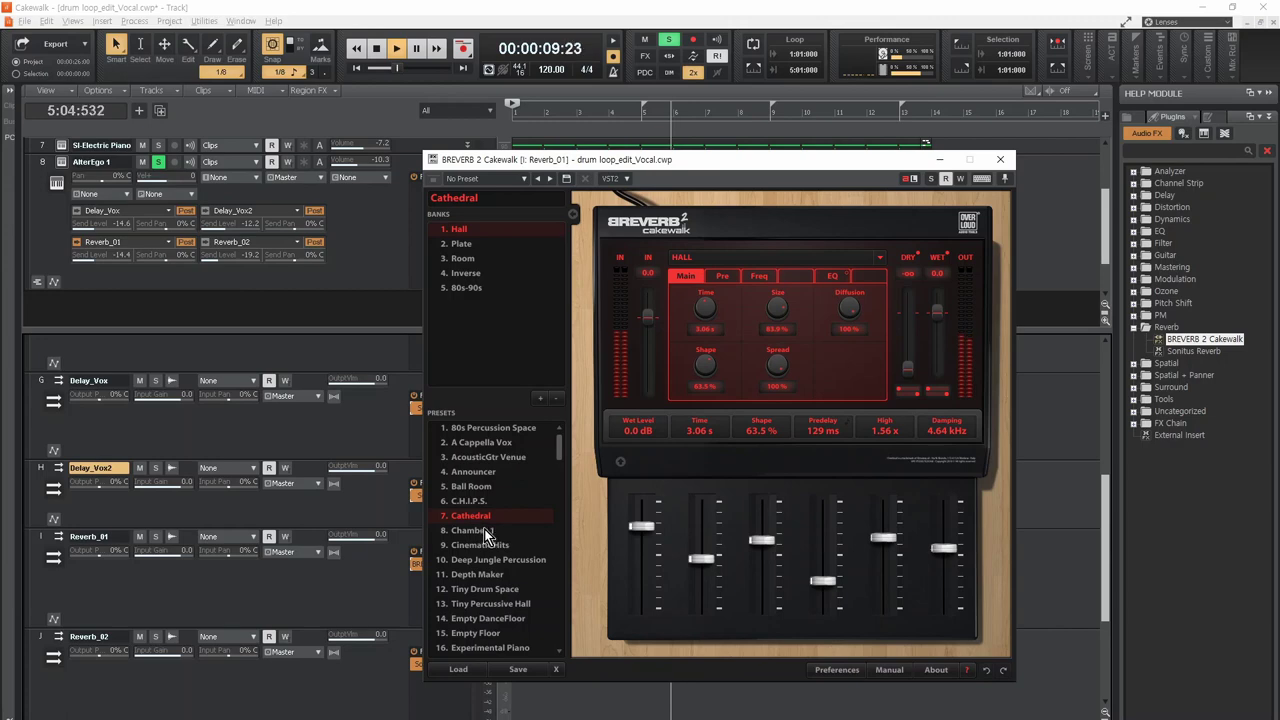
pyautogui.press('space')
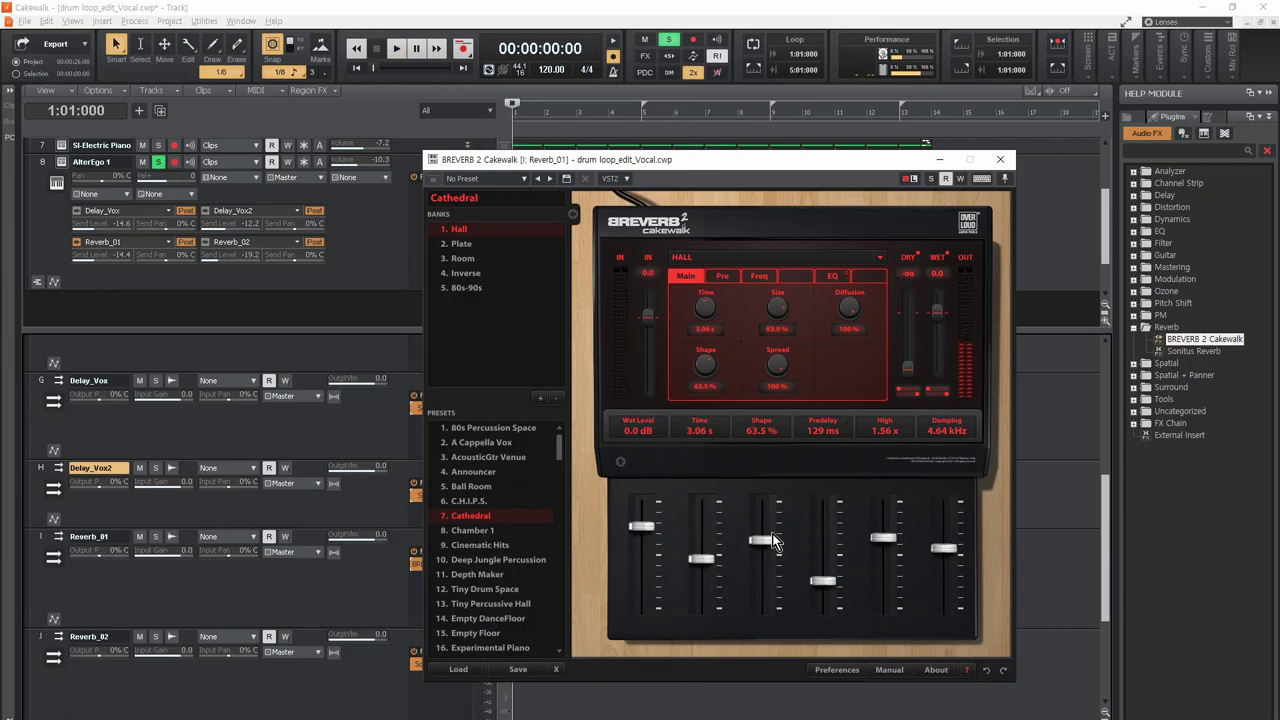
# Step: Compare the soloed vocal with the Reverb_01 send disabled against playback with it enabled
pyautogui.click(55, 250)
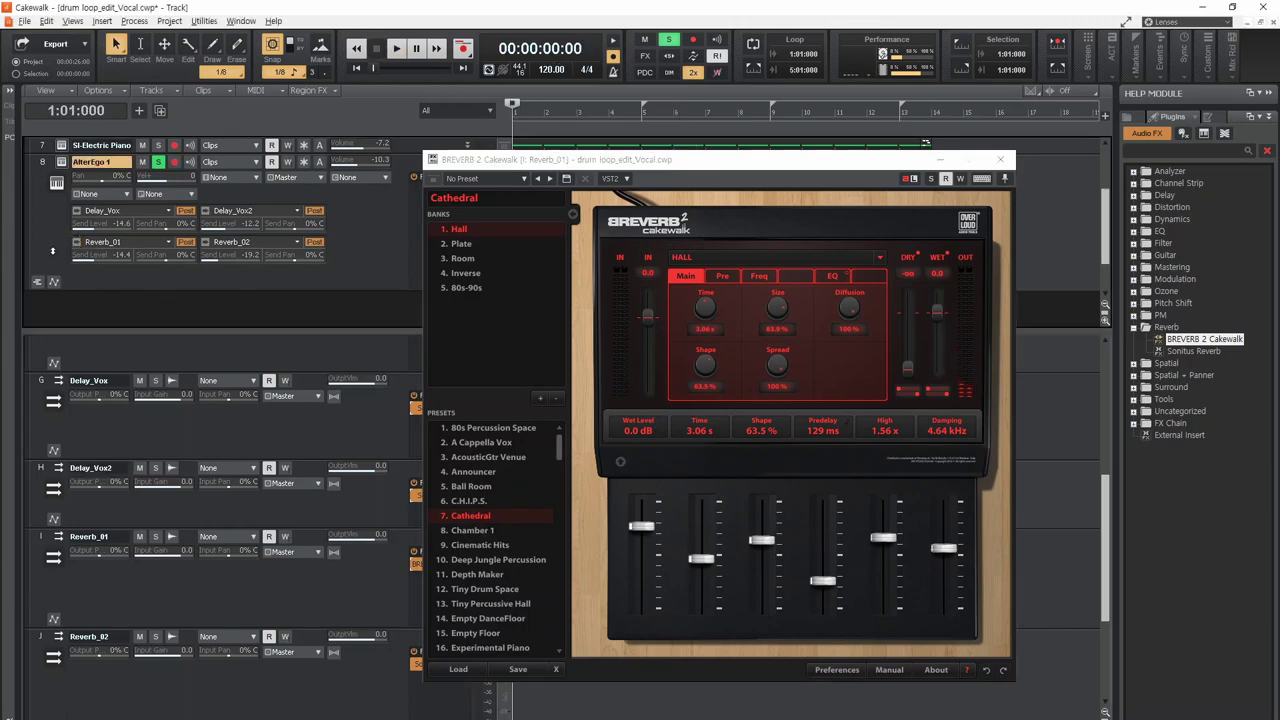
pyautogui.press('space')
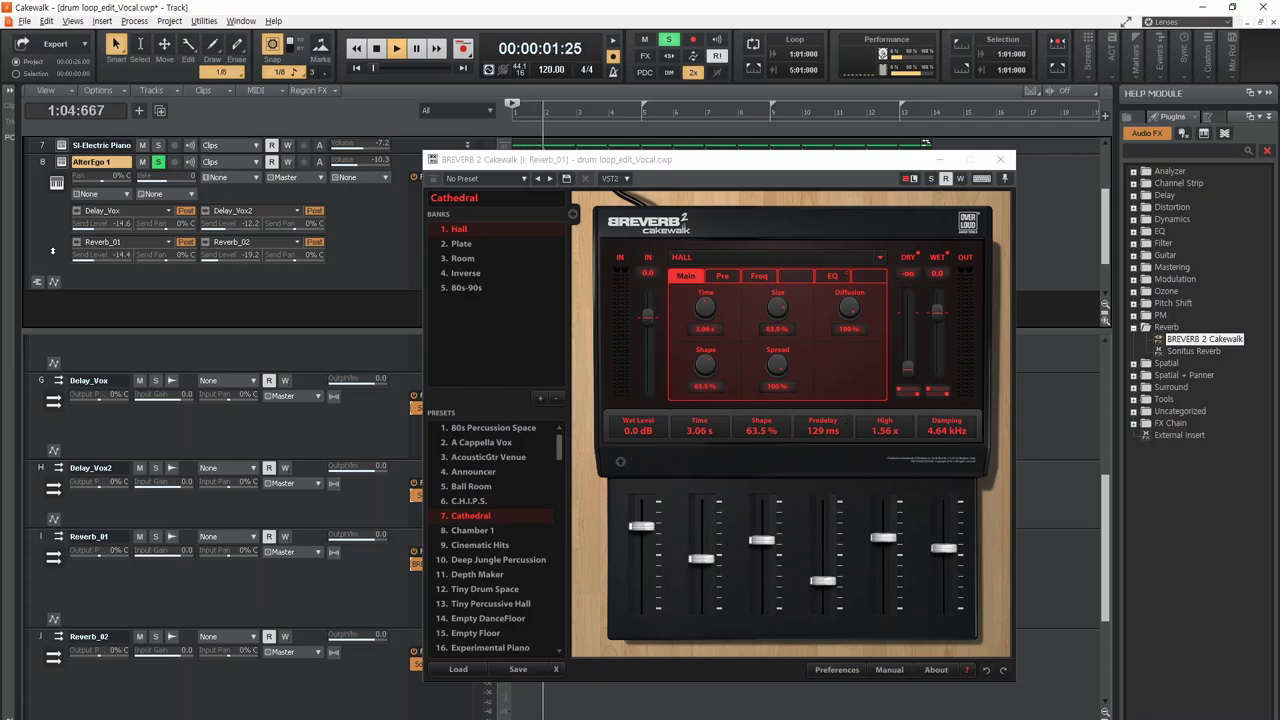
pyautogui.press('space')
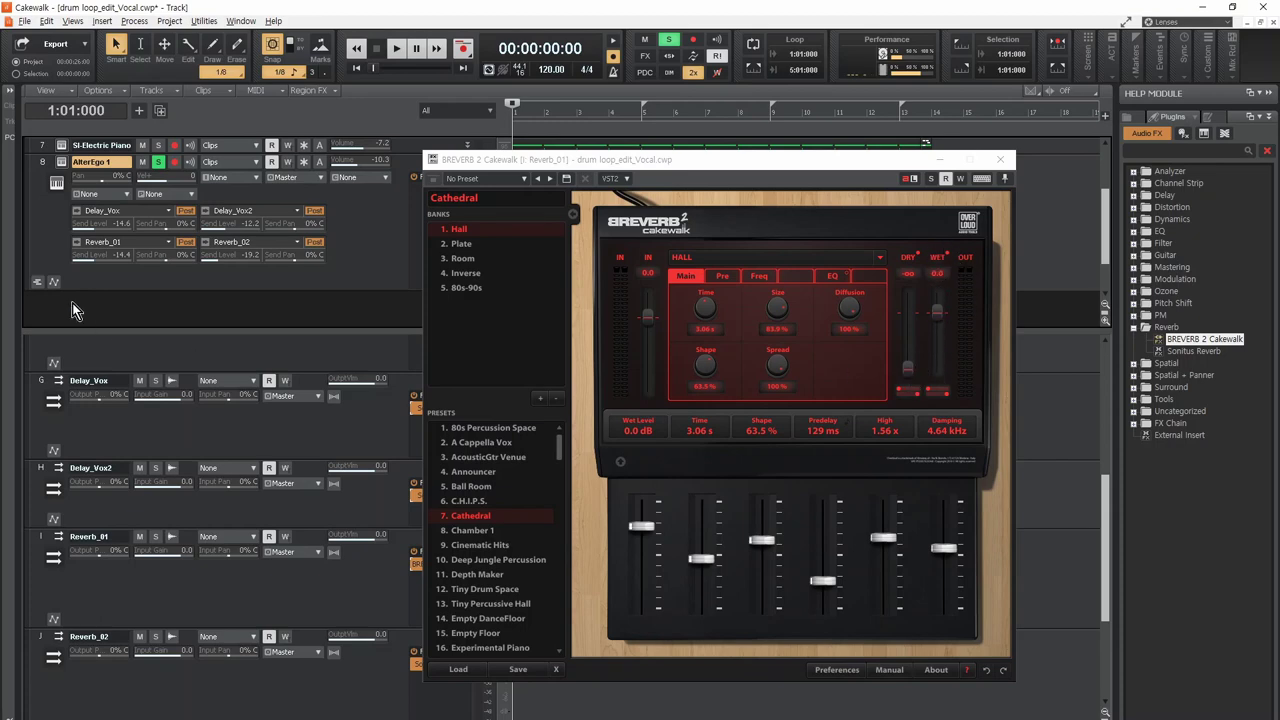
pyautogui.press('space')
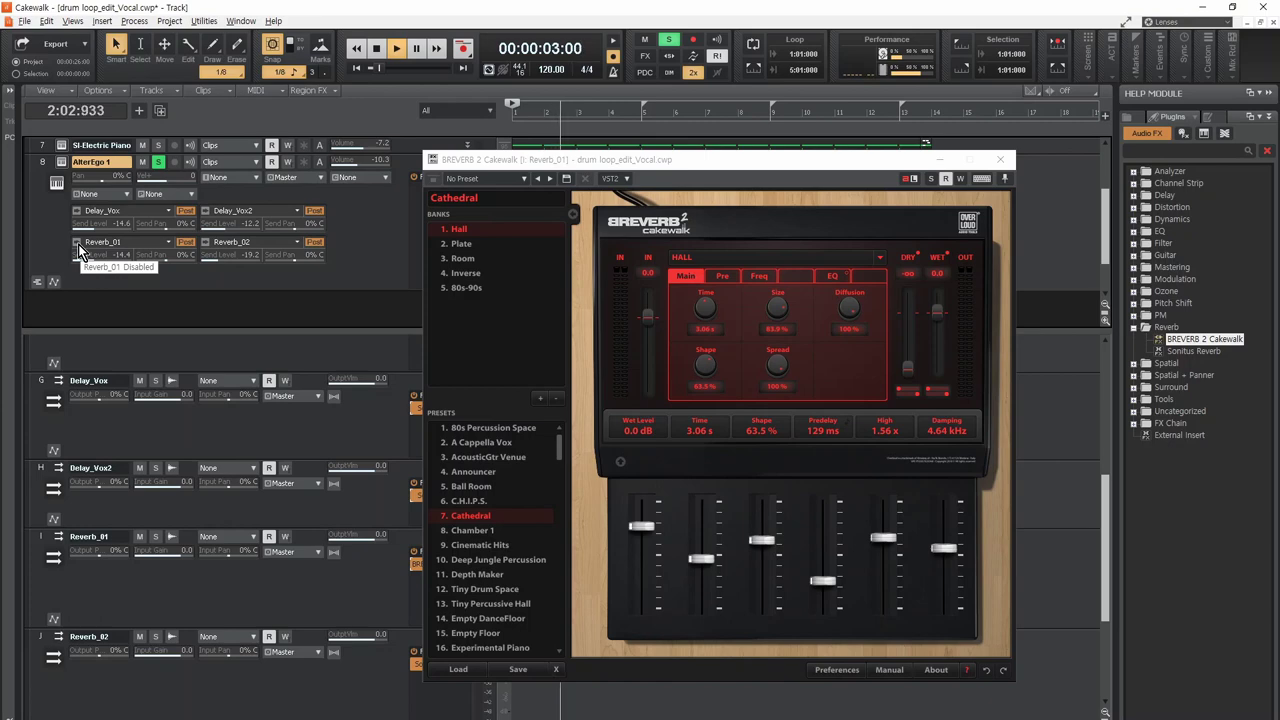
pyautogui.press('space')
pyautogui.click(77, 244)
pyautogui.press('space')
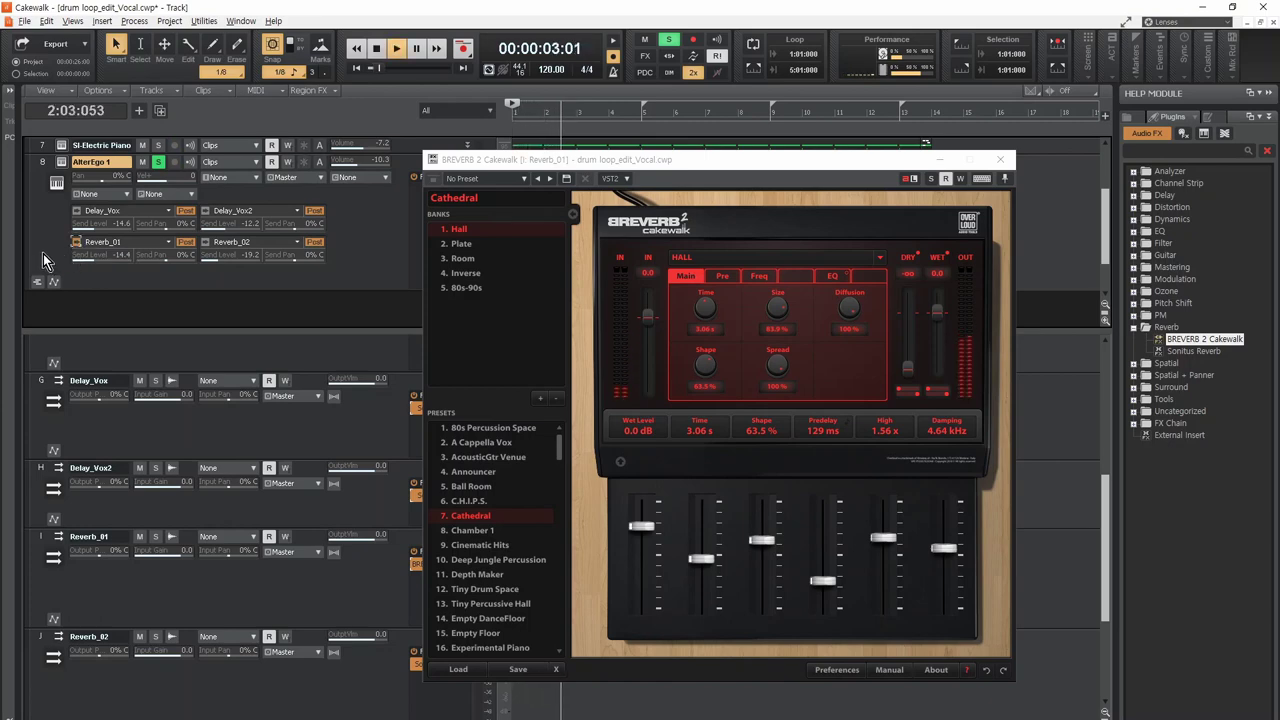
pyautogui.press('space')
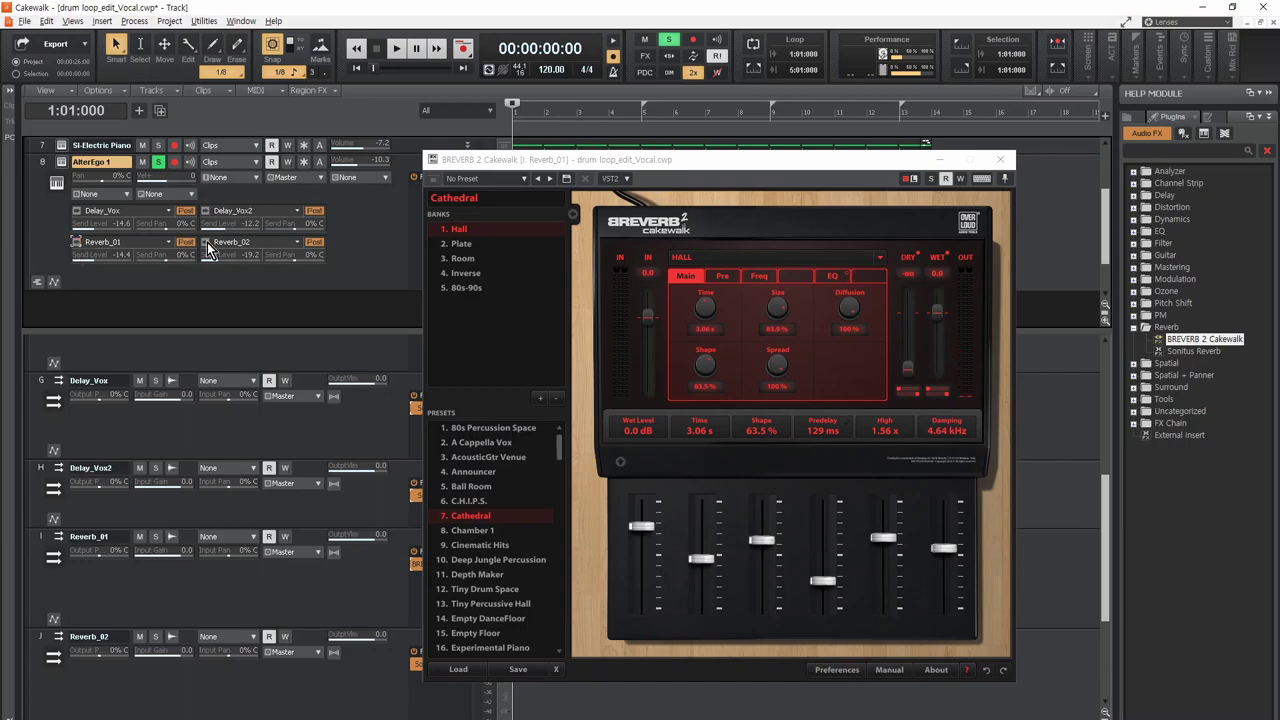
# Step: Switch AlterEgo 1 from the Reverb_01 send to Reverb_02 and open Sonitus Reverb on the Reverb_02 bus
pyautogui.click(1000, 159)
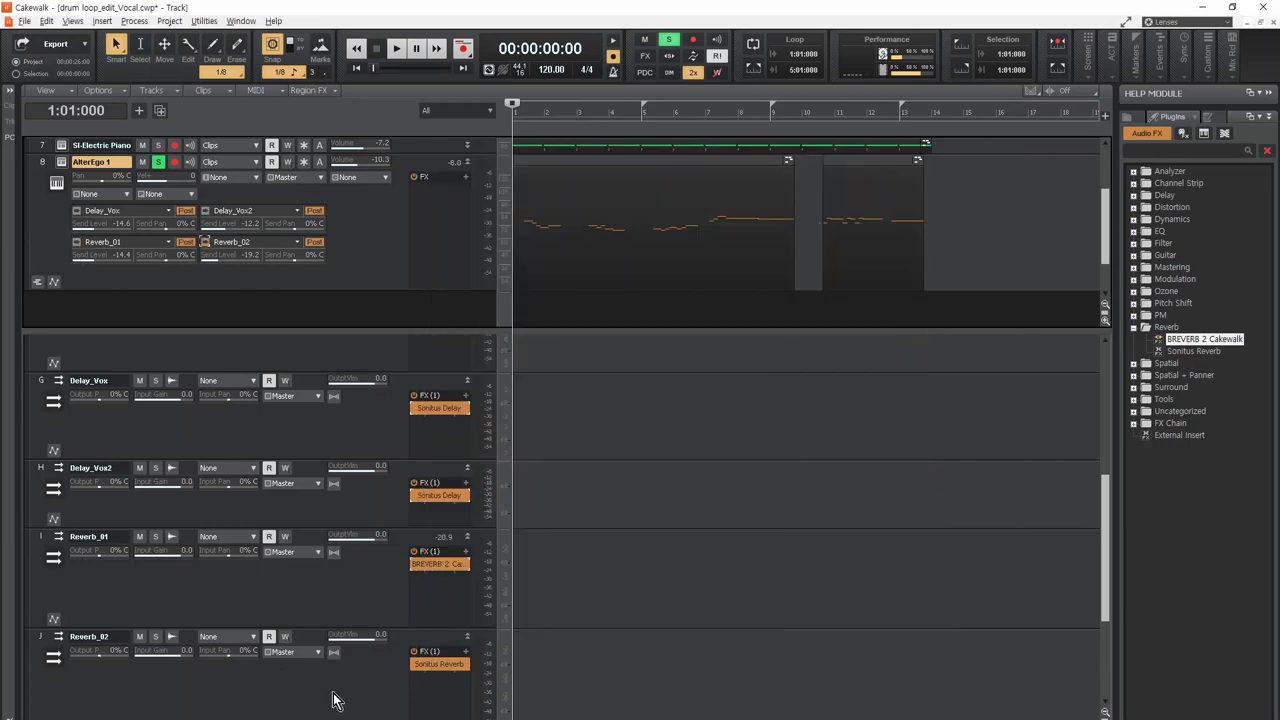
pyautogui.doubleClick(439, 664)
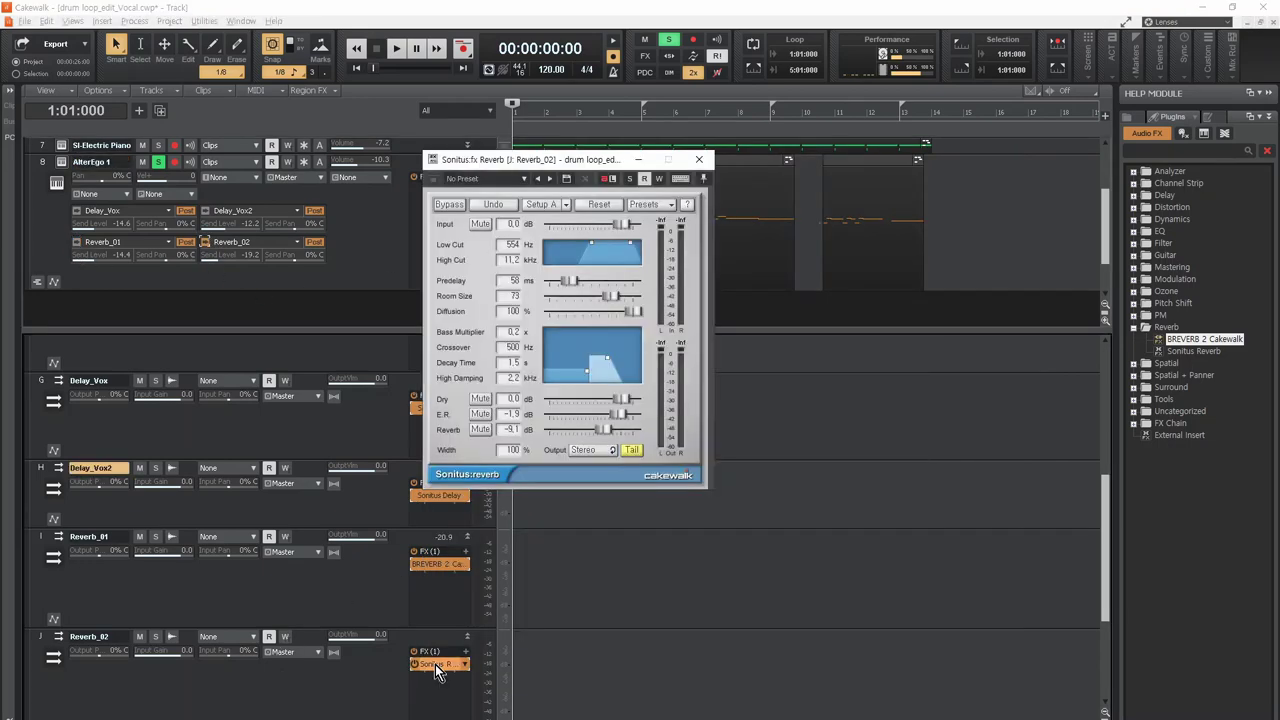
pyautogui.click(1194, 354)
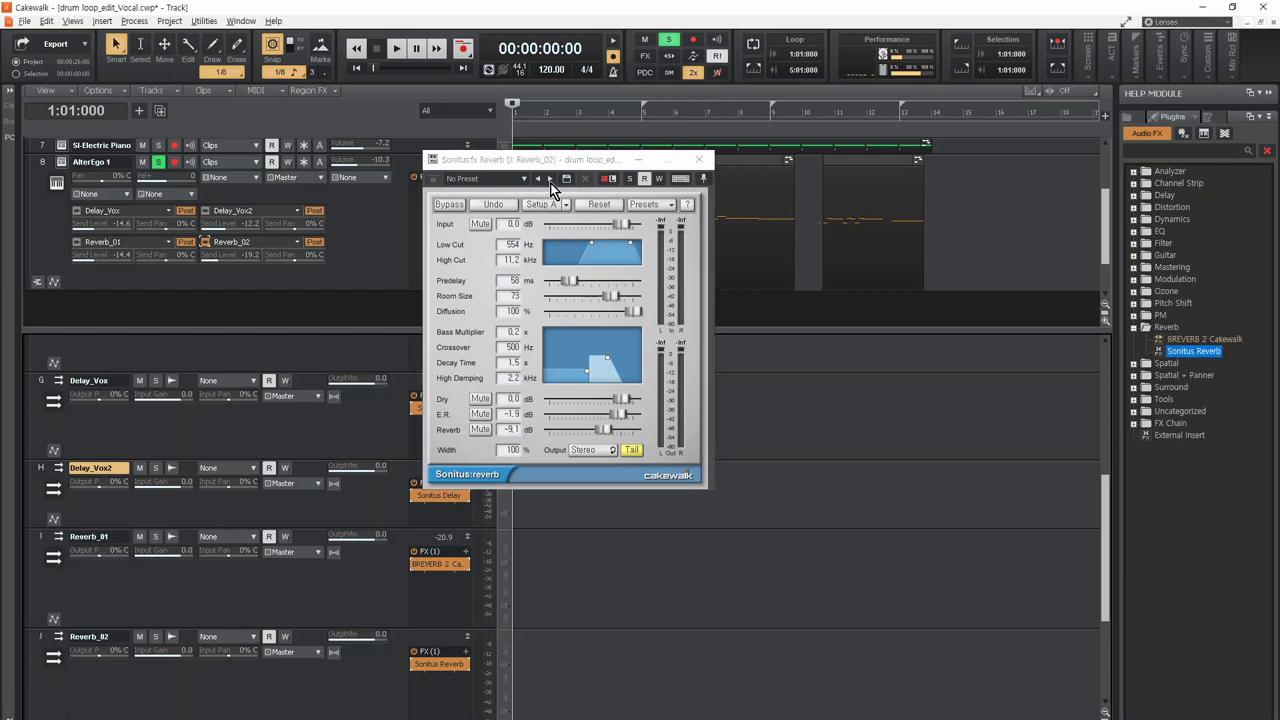
pyautogui.moveTo(552, 160); pyautogui.dragTo(610, 168)
pyautogui.click(343, 416)
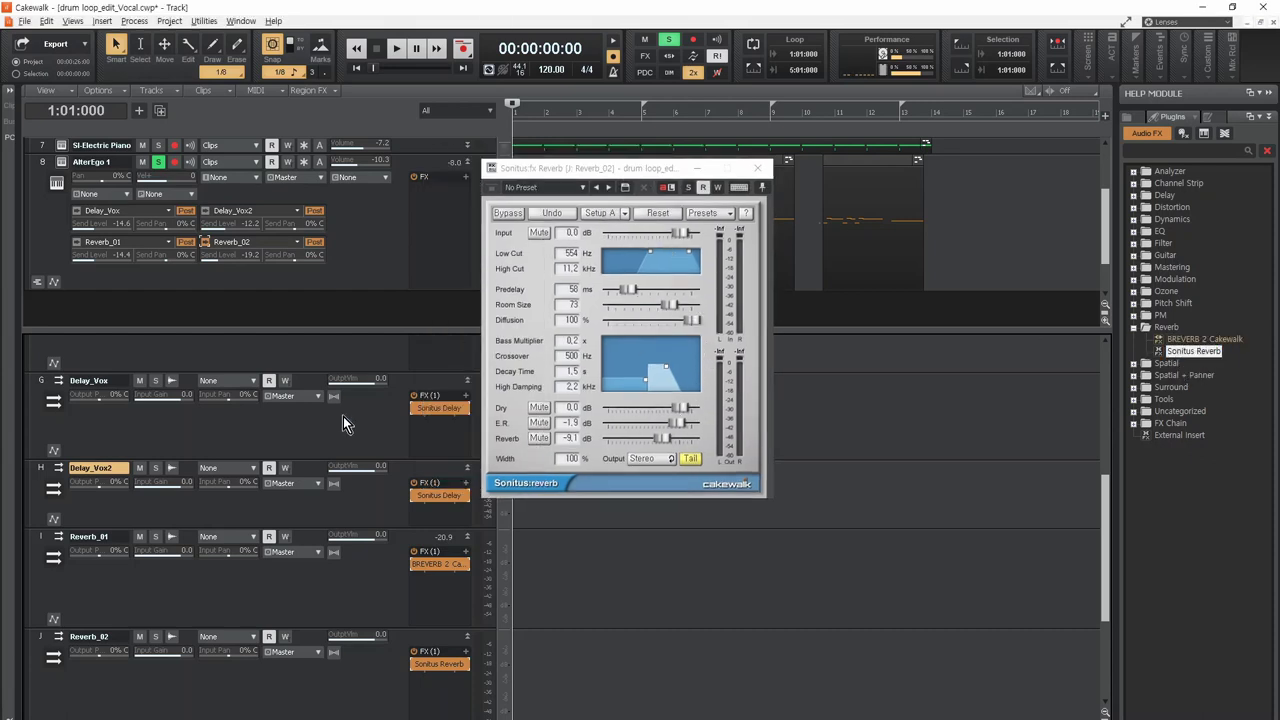
# Step: Compare the soloed vocal with the Reverb_02 send on, off and on again
pyautogui.press('space')
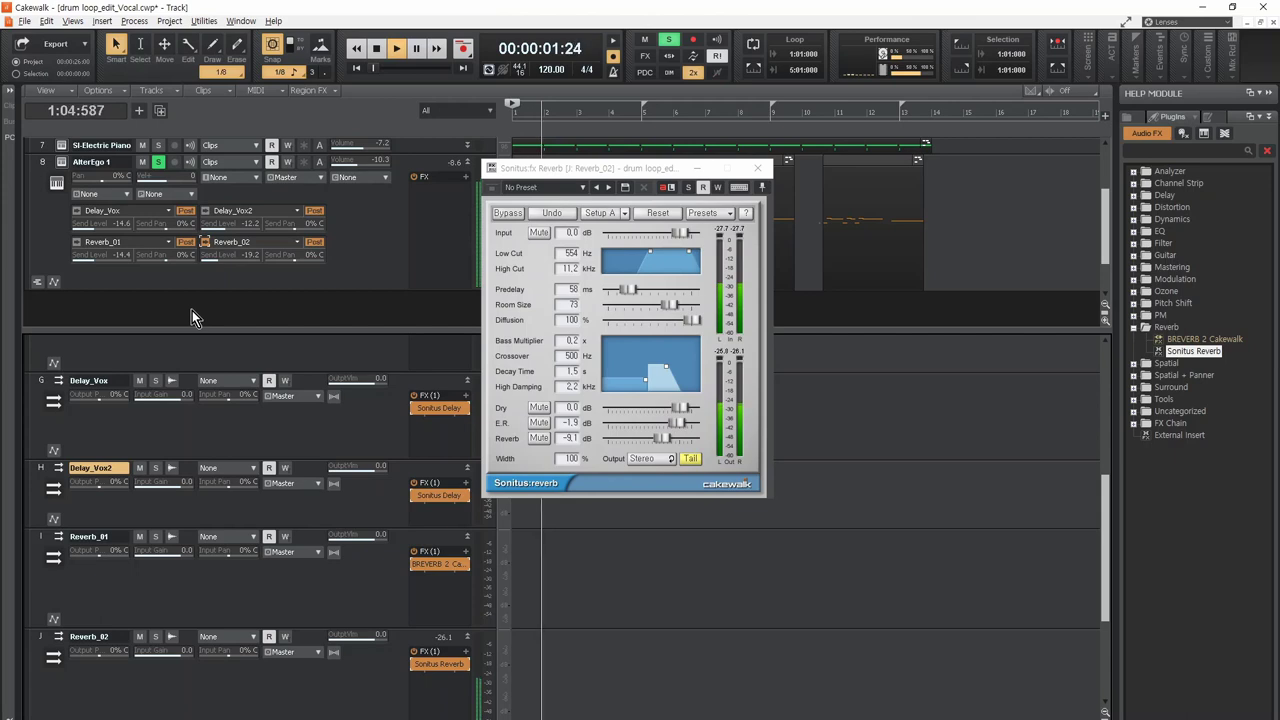
pyautogui.press('space')
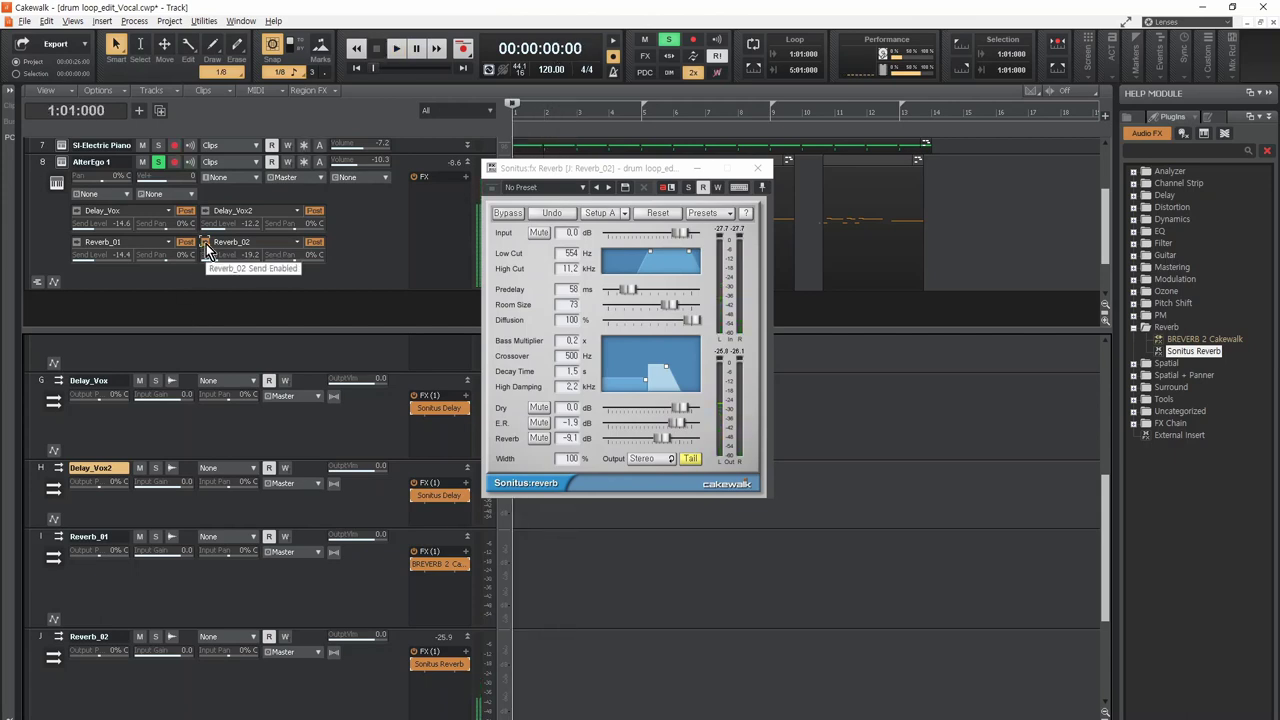
pyautogui.click(206, 244)
pyautogui.press('space')
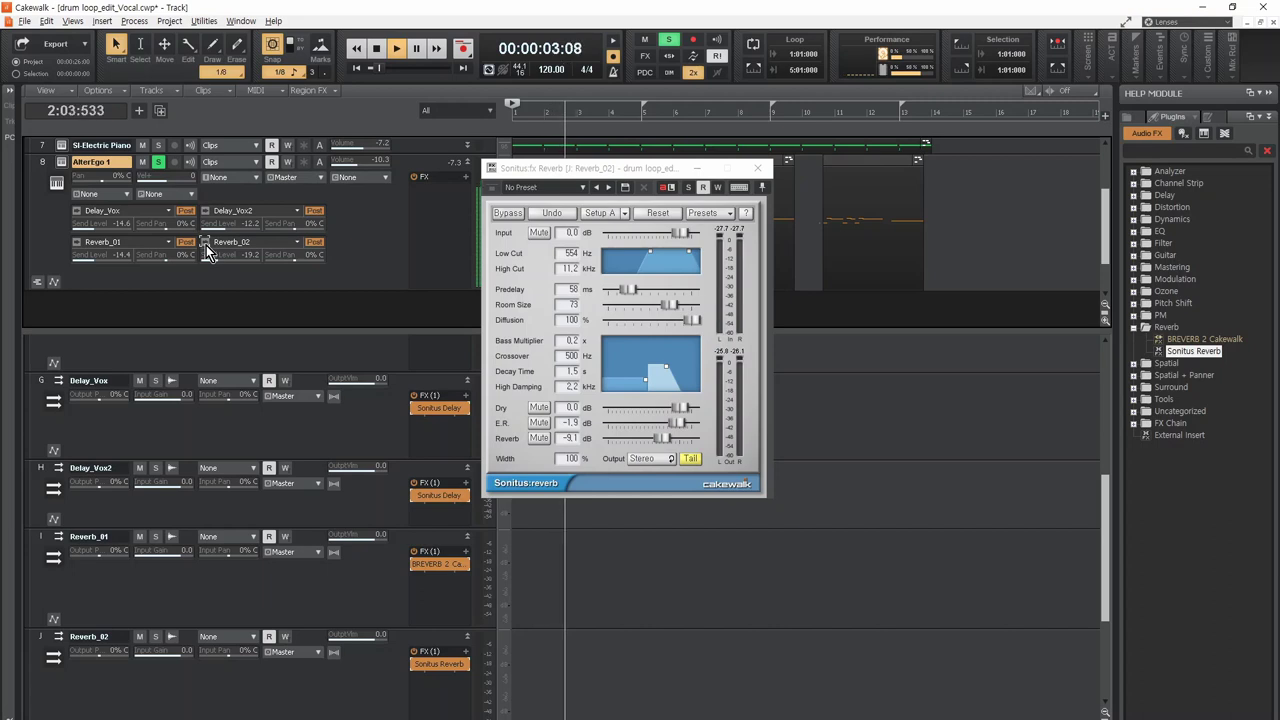
pyautogui.press('space')
pyautogui.press('space')
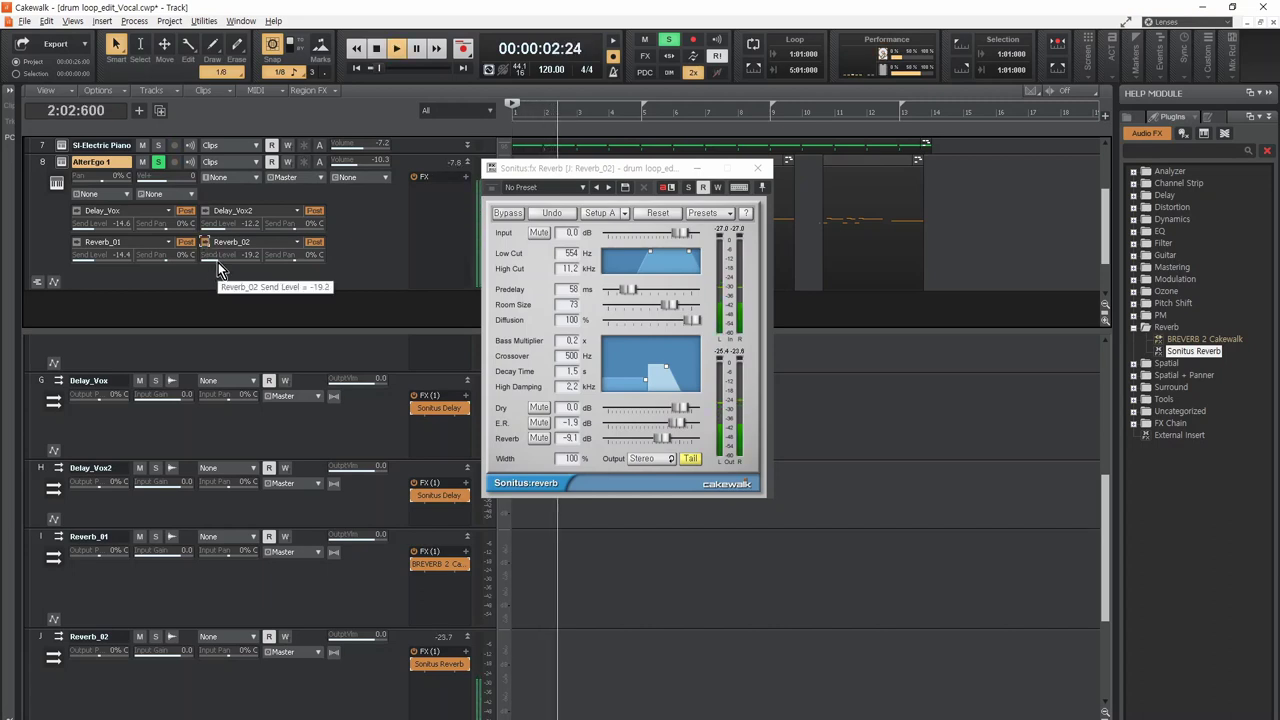
# Step: Try a Reverb_02 send level of -3.2 dB on AlterEgo 1 during playback, then settle on -14.9 dB
pyautogui.moveTo(218, 262); pyautogui.dragTo(258, 262)
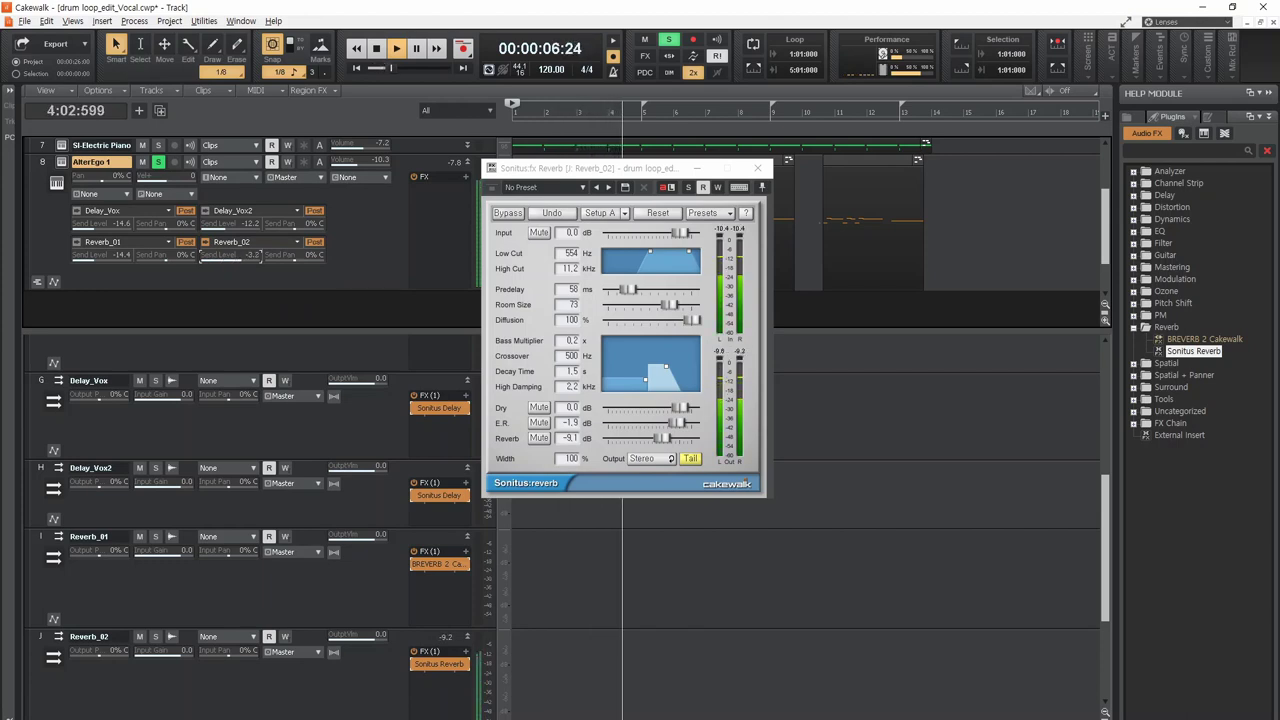
pyautogui.moveTo(215, 257); pyautogui.dragTo(209, 257)
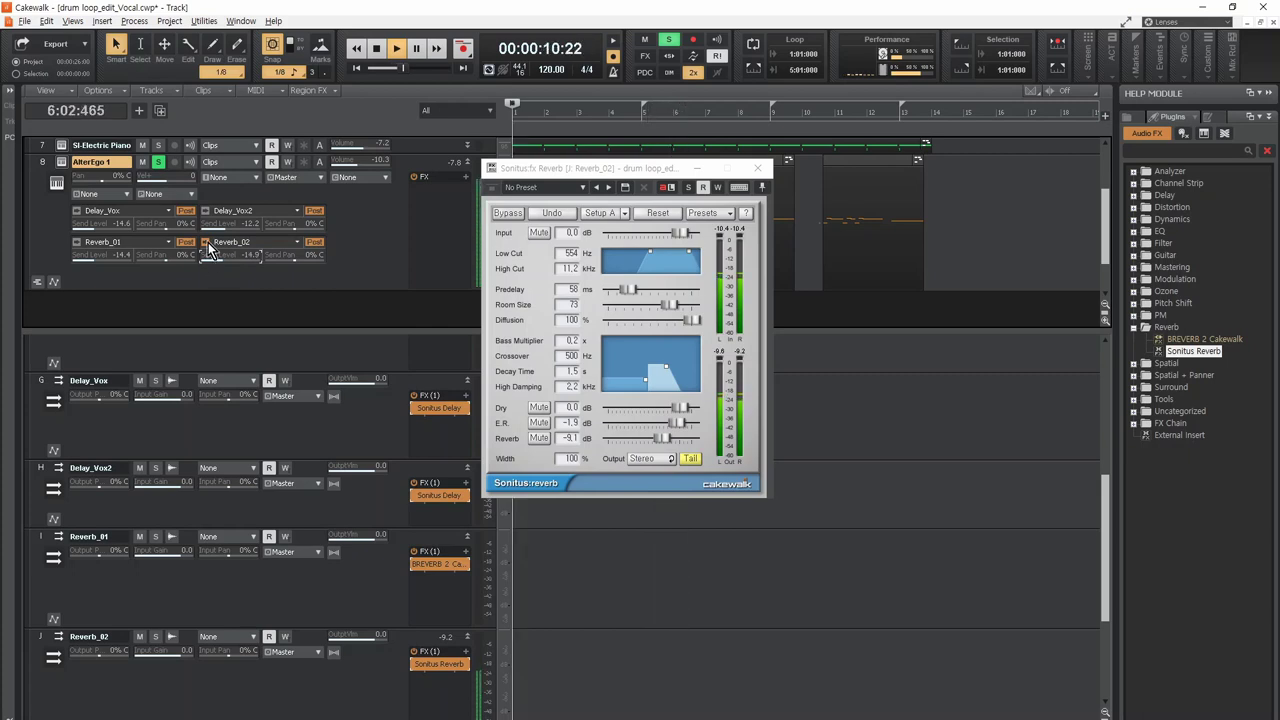
pyautogui.press('space')
# Step: Close Sonitus Reverb and compare the dry vocal against playback with all four delay and reverb sends enabled
pyautogui.click(760, 170)
pyautogui.press('space')
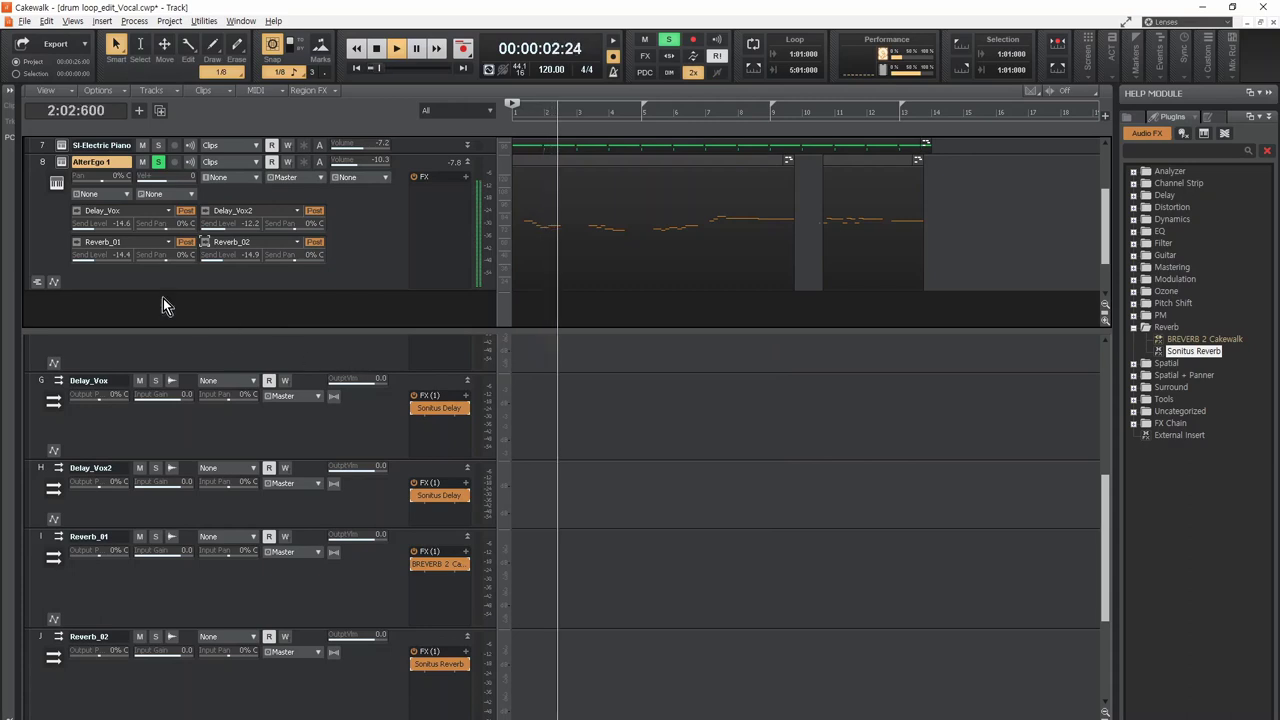
pyautogui.press('space')
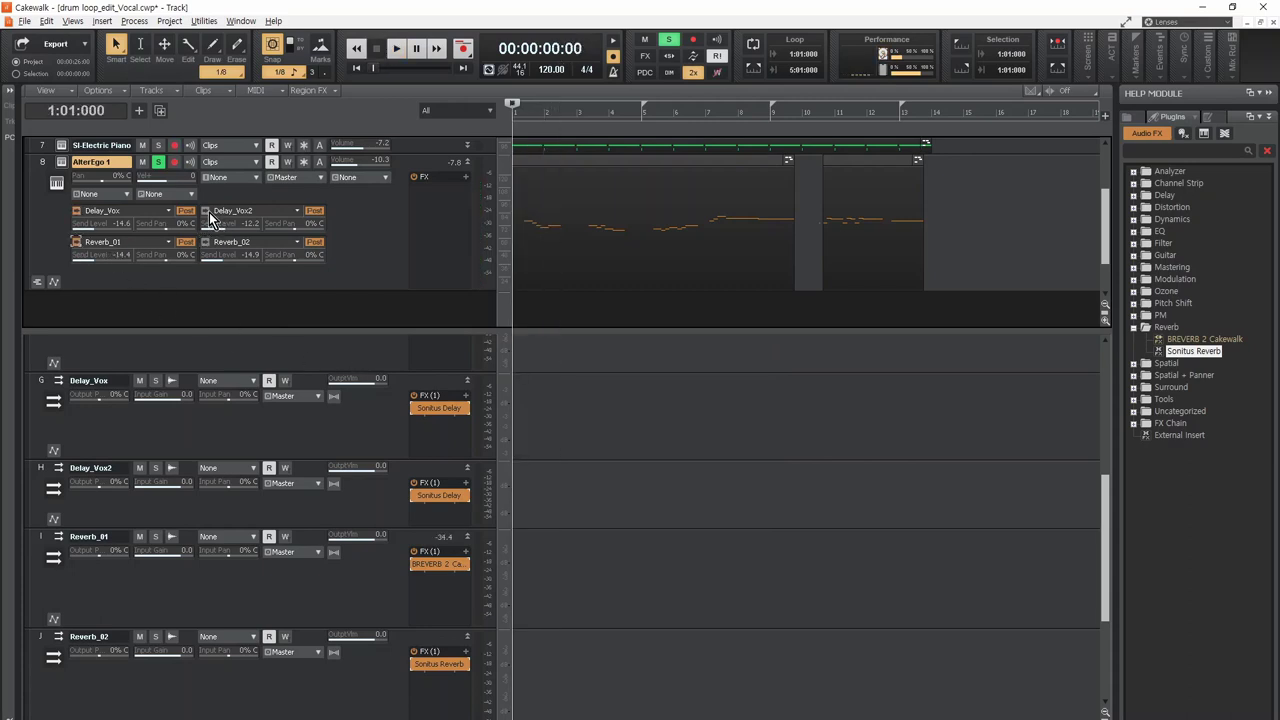
pyautogui.press('space')
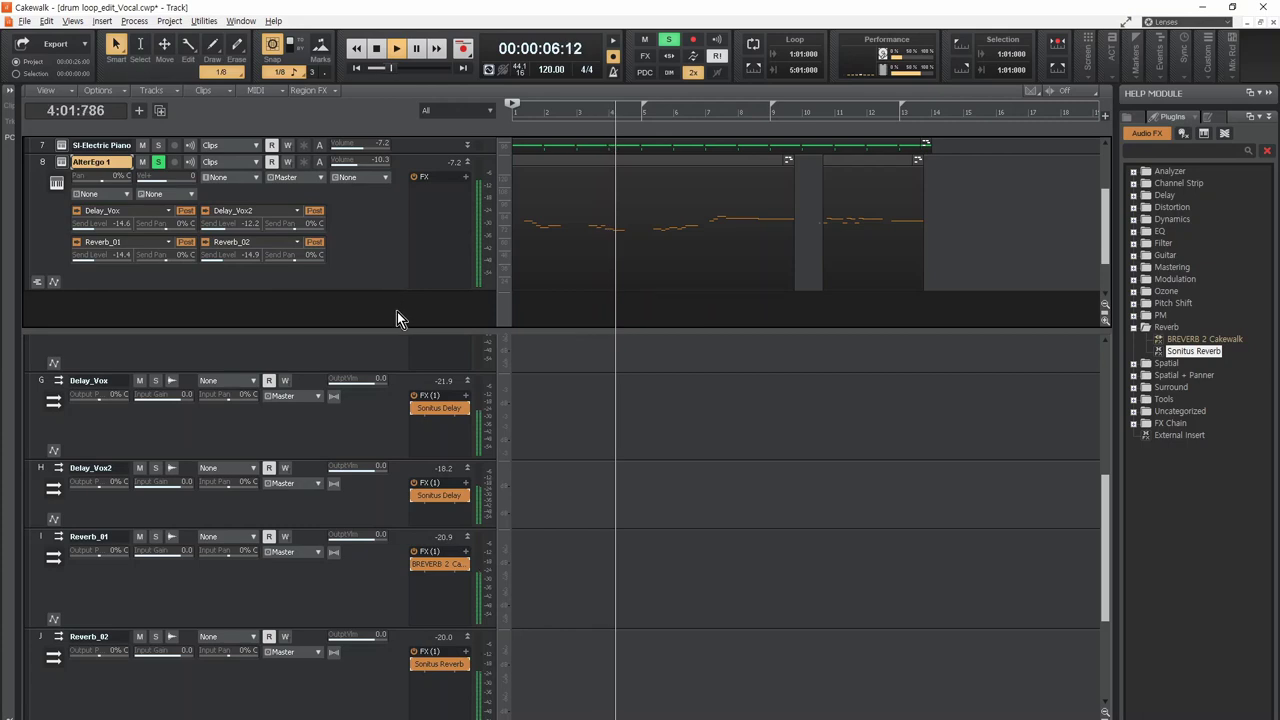
pyautogui.press('space')
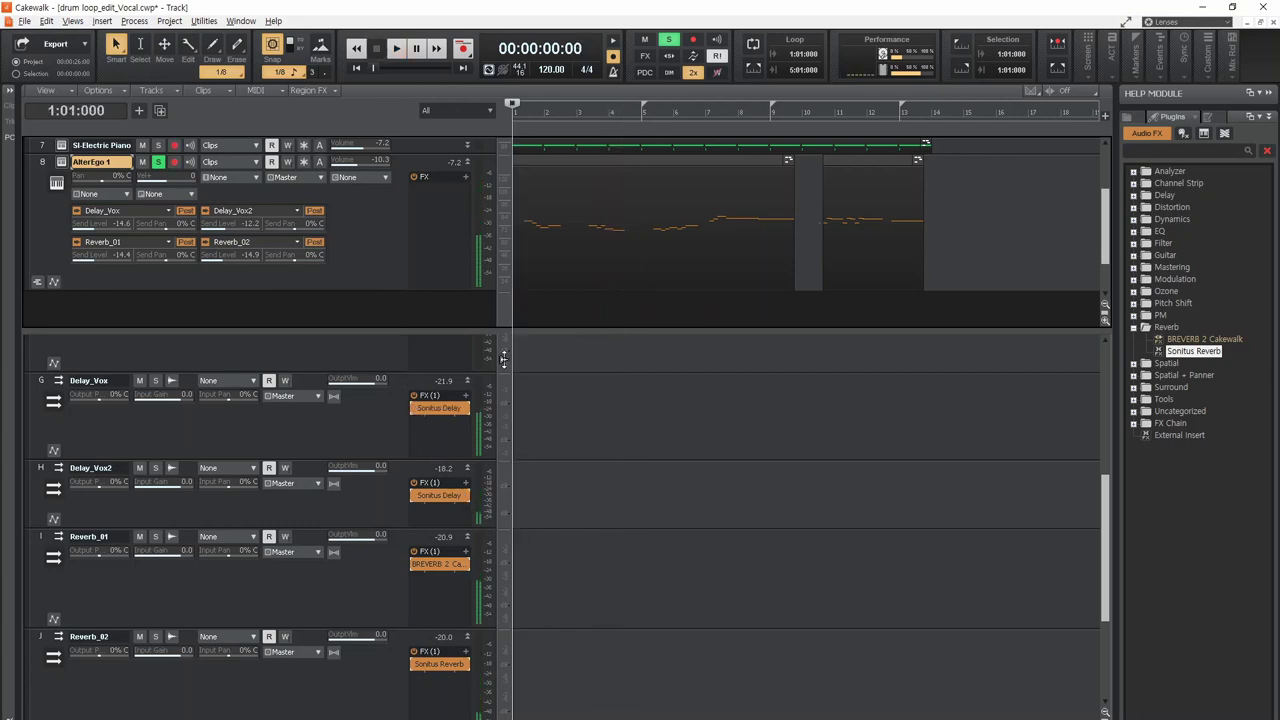
# Step: Widen the track and bus control area and review the delay and reverb buses
pyautogui.moveTo(503, 331); pyautogui.dragTo(660, 302)
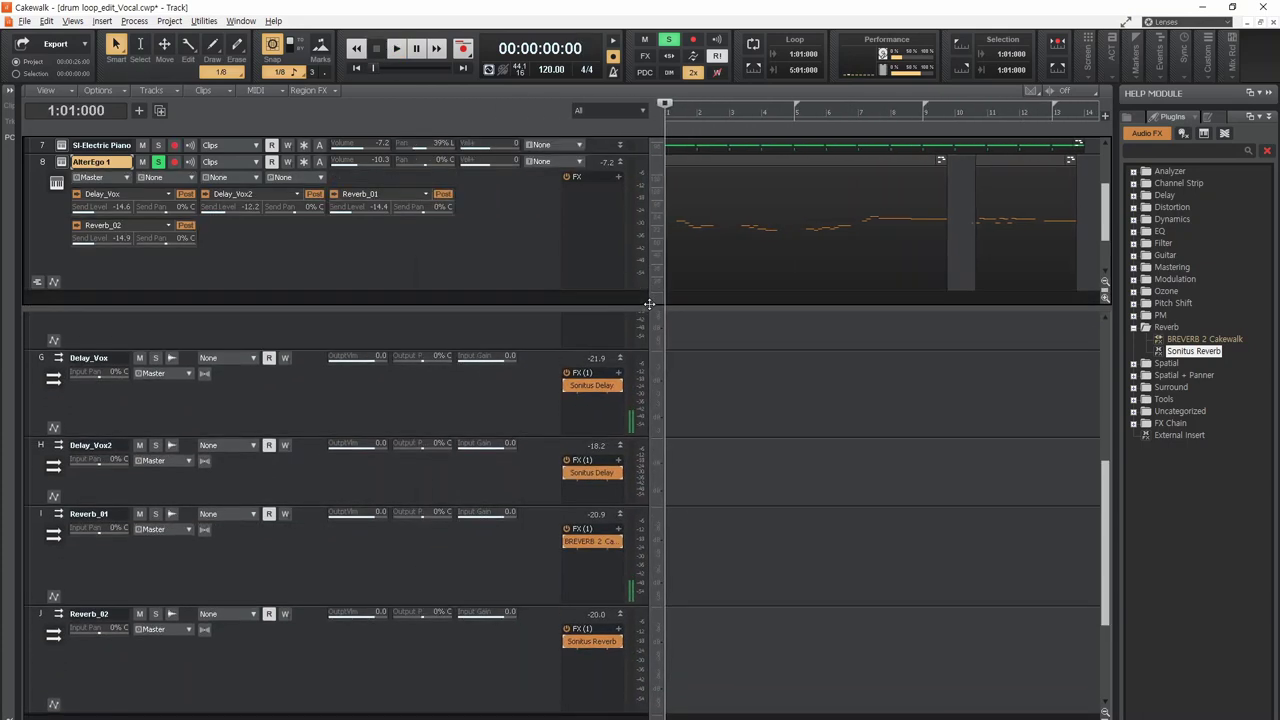
pyautogui.scroll(5, 281, 590)
pyautogui.scroll(-4, 281, 590)
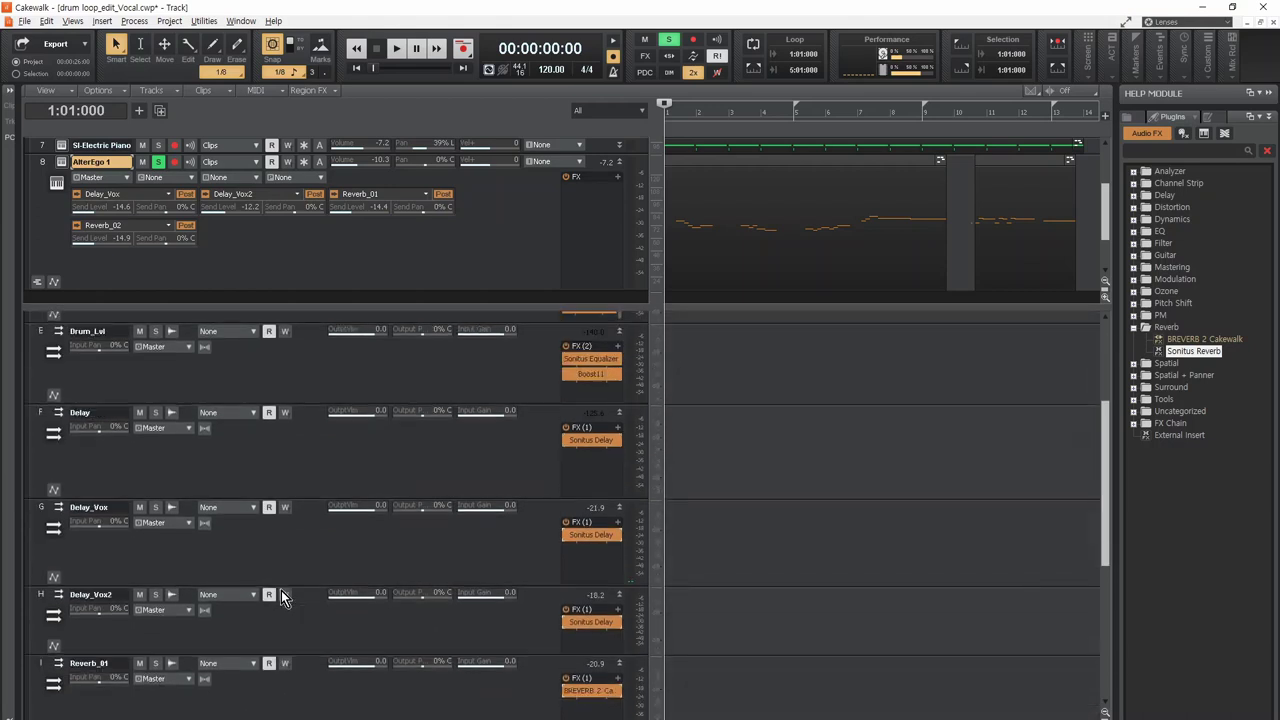
pyautogui.scroll(1, 281, 597)
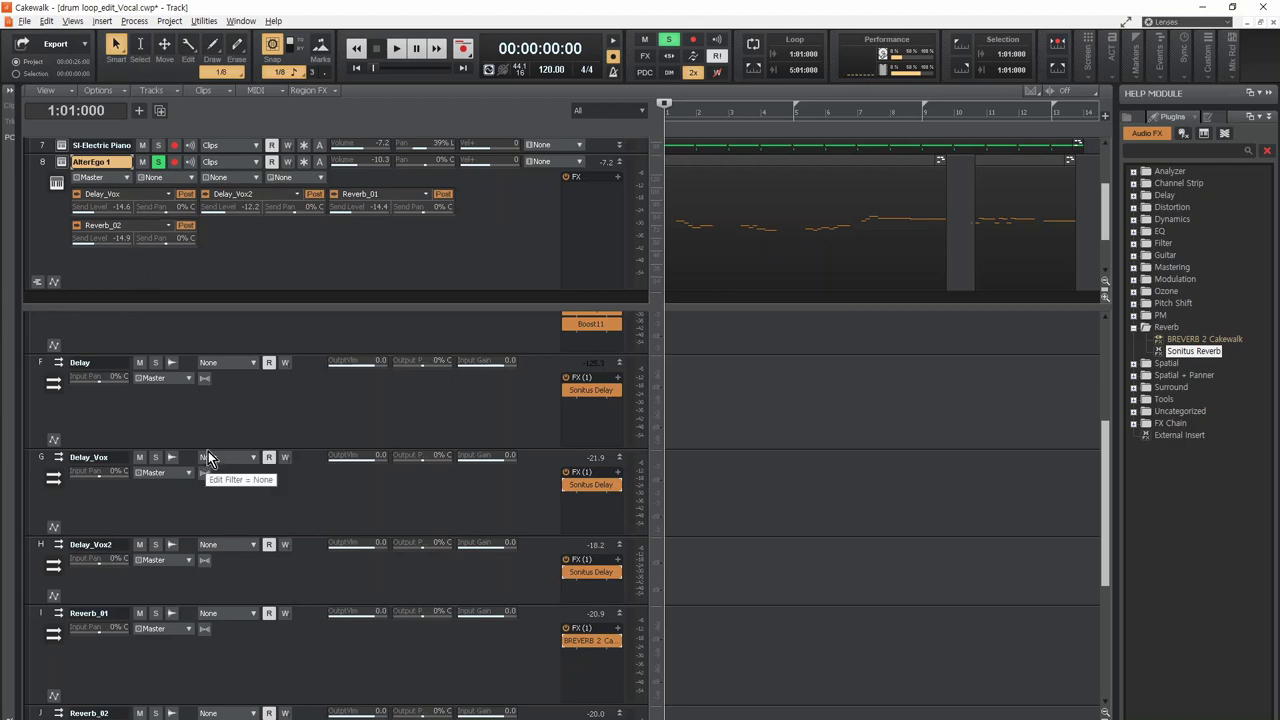
# Step: Enlarge the Delay_Vox bus strip and insert a send from it to the Reverb_01 bus
pyautogui.moveTo(225, 533); pyautogui.dragTo(245, 607)
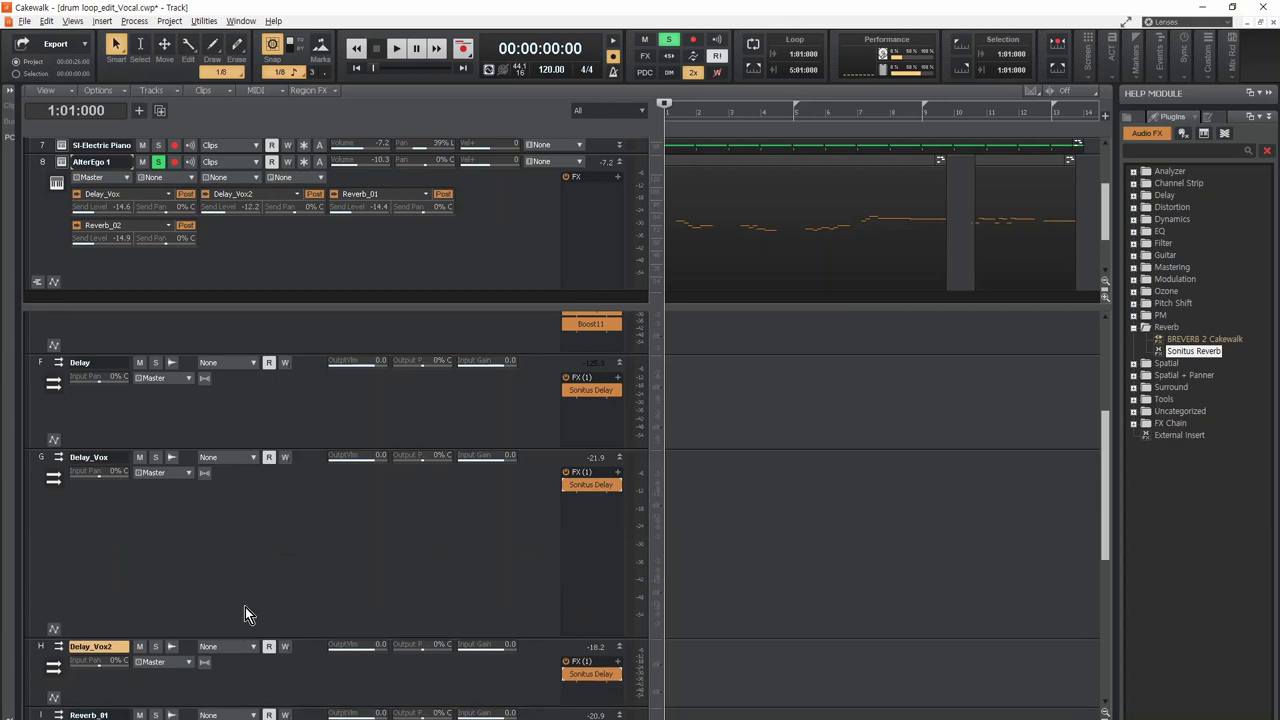
pyautogui.rightClick(253, 530)
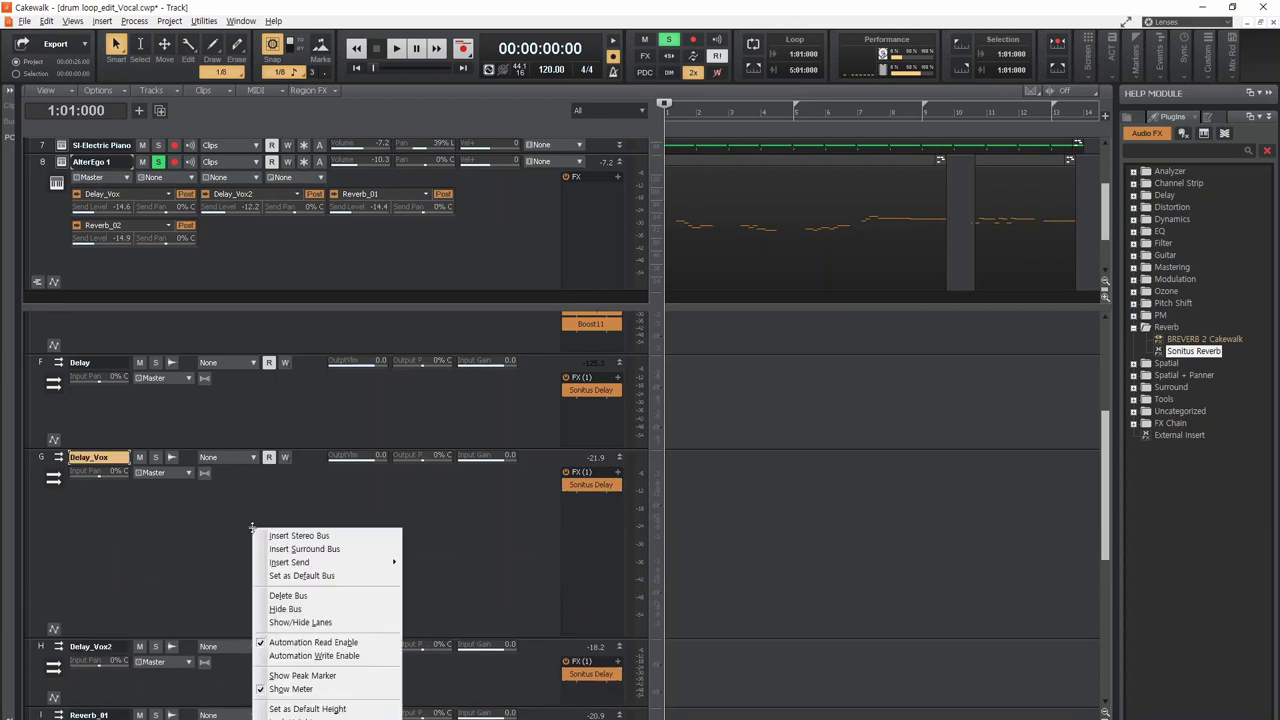
pyautogui.moveTo(278, 566)
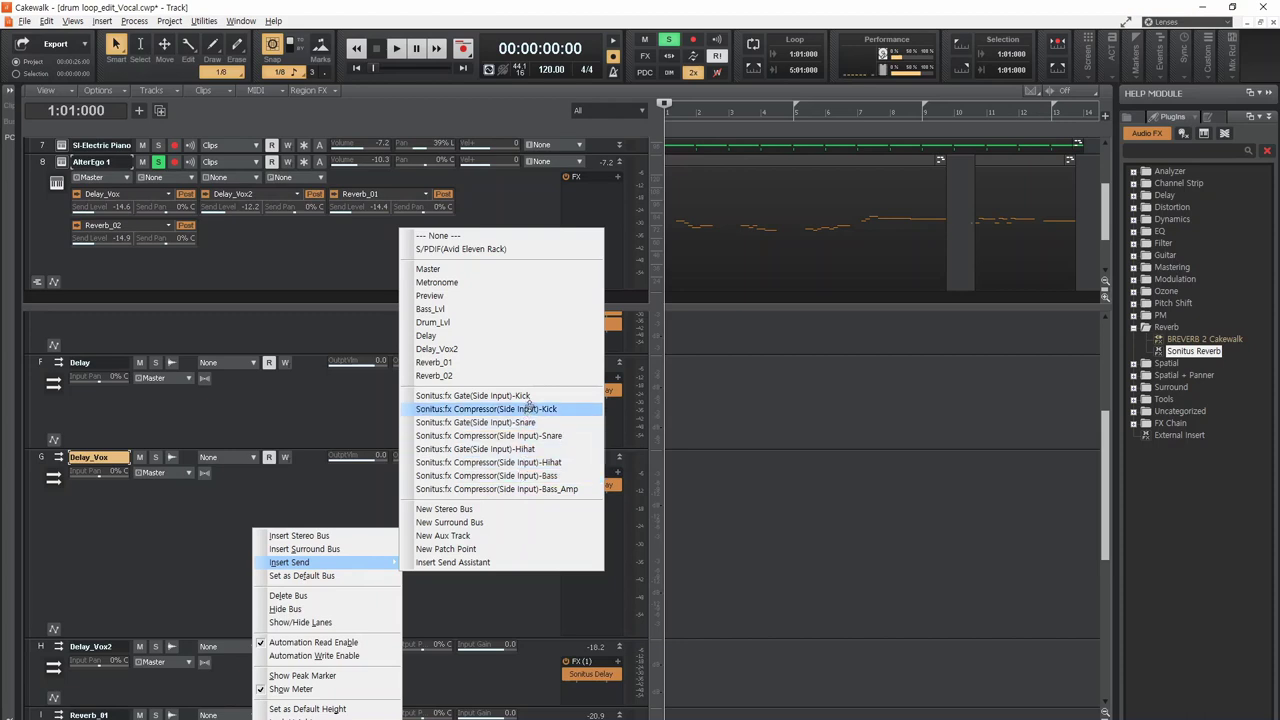
pyautogui.click(506, 362)
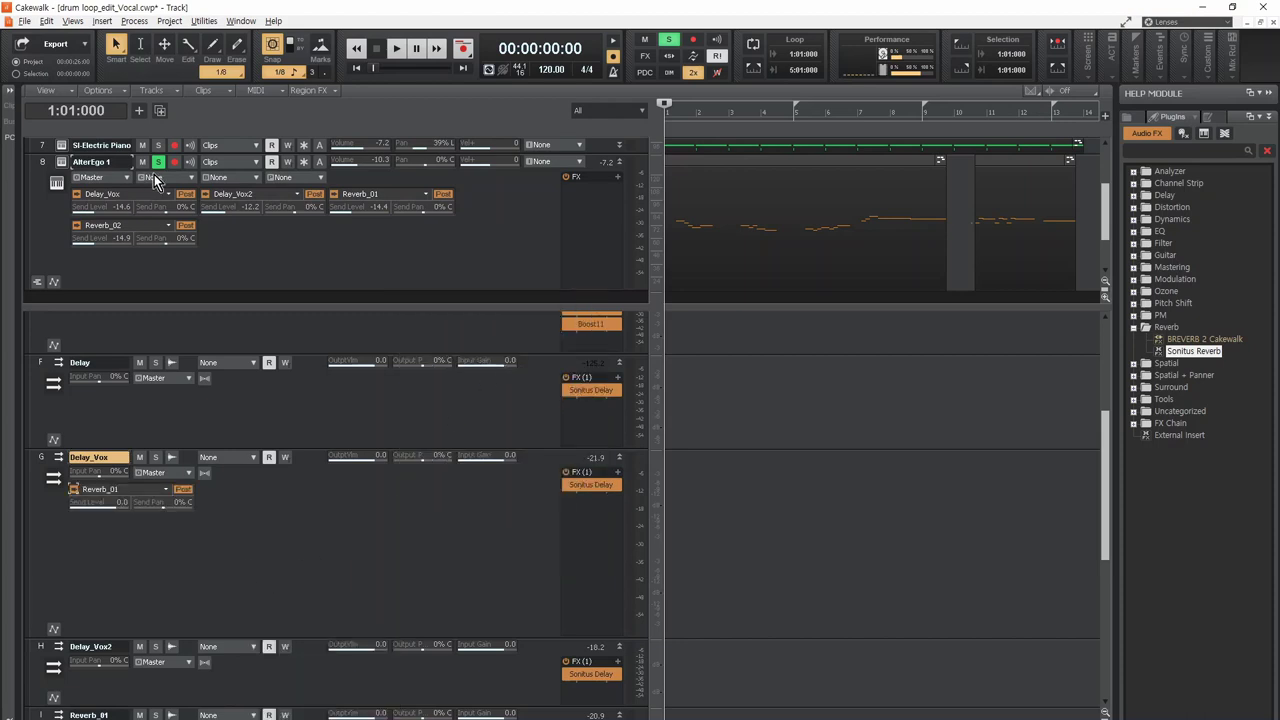
# Step: Play the soloed vocal and toggle the Reverb_01 send on the Delay_Vox bus to hear its effect
pyautogui.click(209, 193)
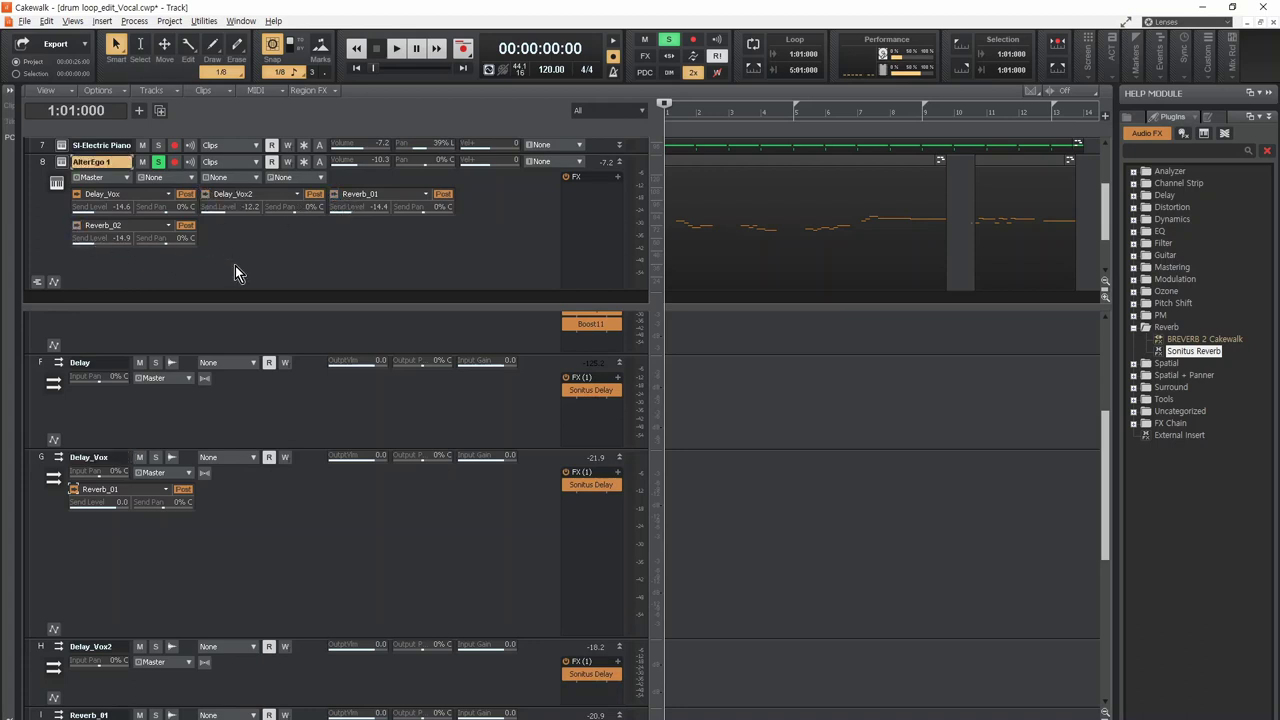
pyautogui.click(94, 512)
pyautogui.press('space')
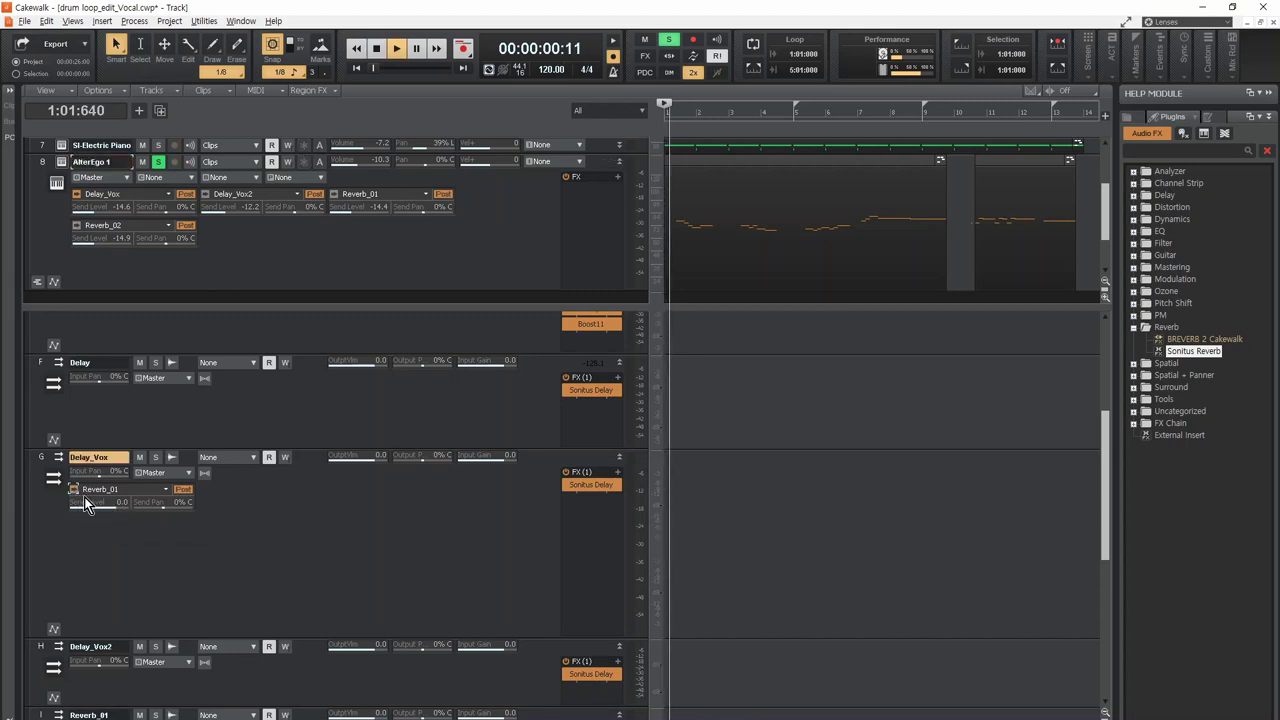
pyautogui.click(73, 489)
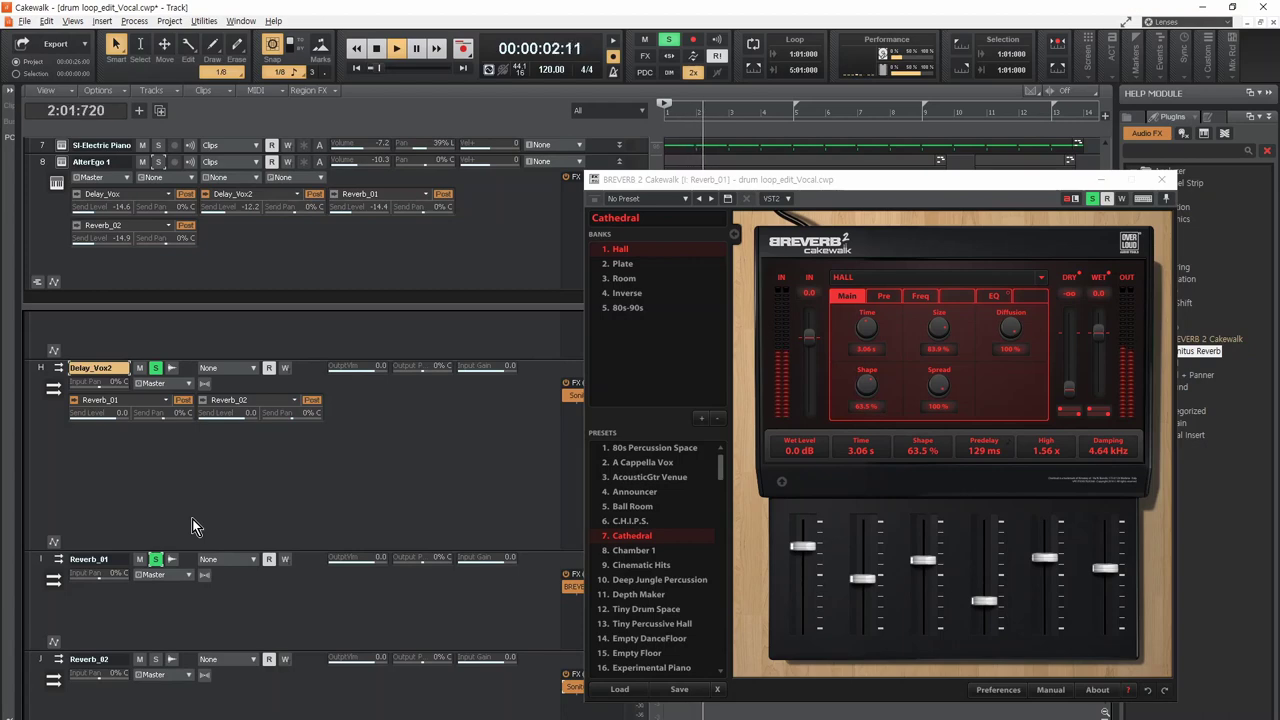
# Step: Set the Reverb_01 send level on the Delay_Vox2 bus to -18.0 dB while auditioning the soloed buses
pyautogui.press('space')
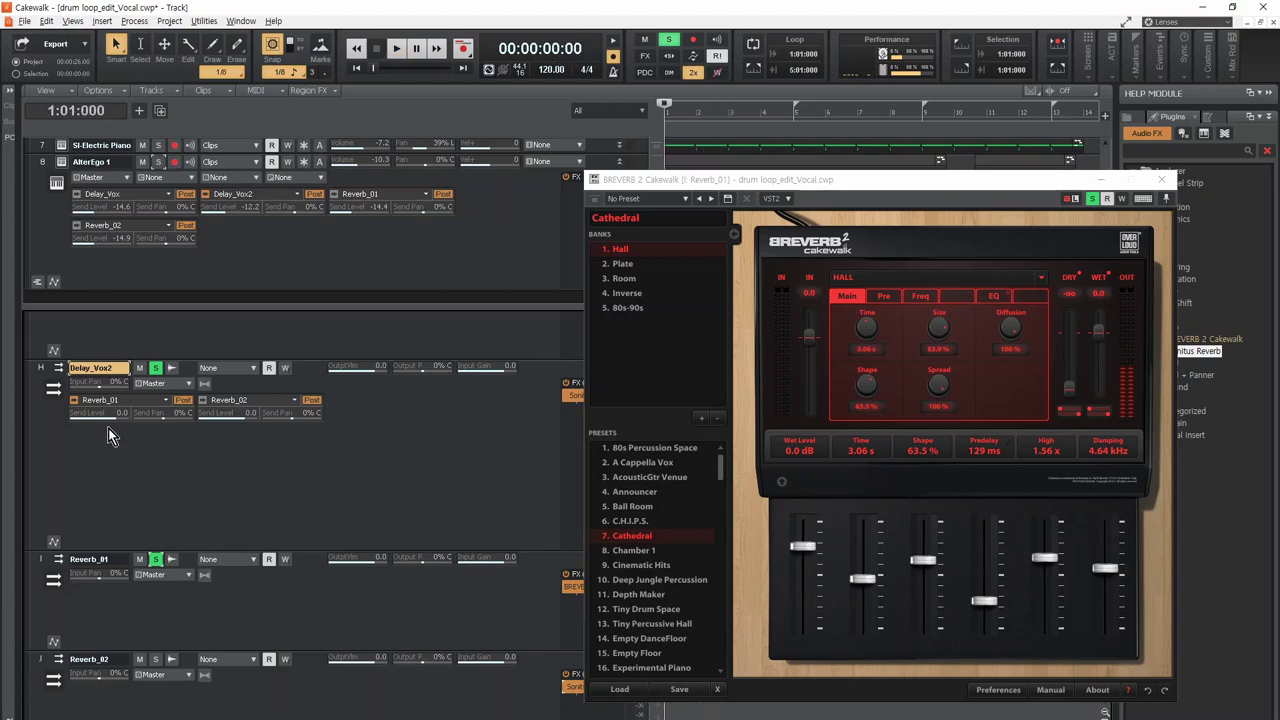
pyautogui.moveTo(114, 421); pyautogui.dragTo(114, 430)
pyautogui.press('space')
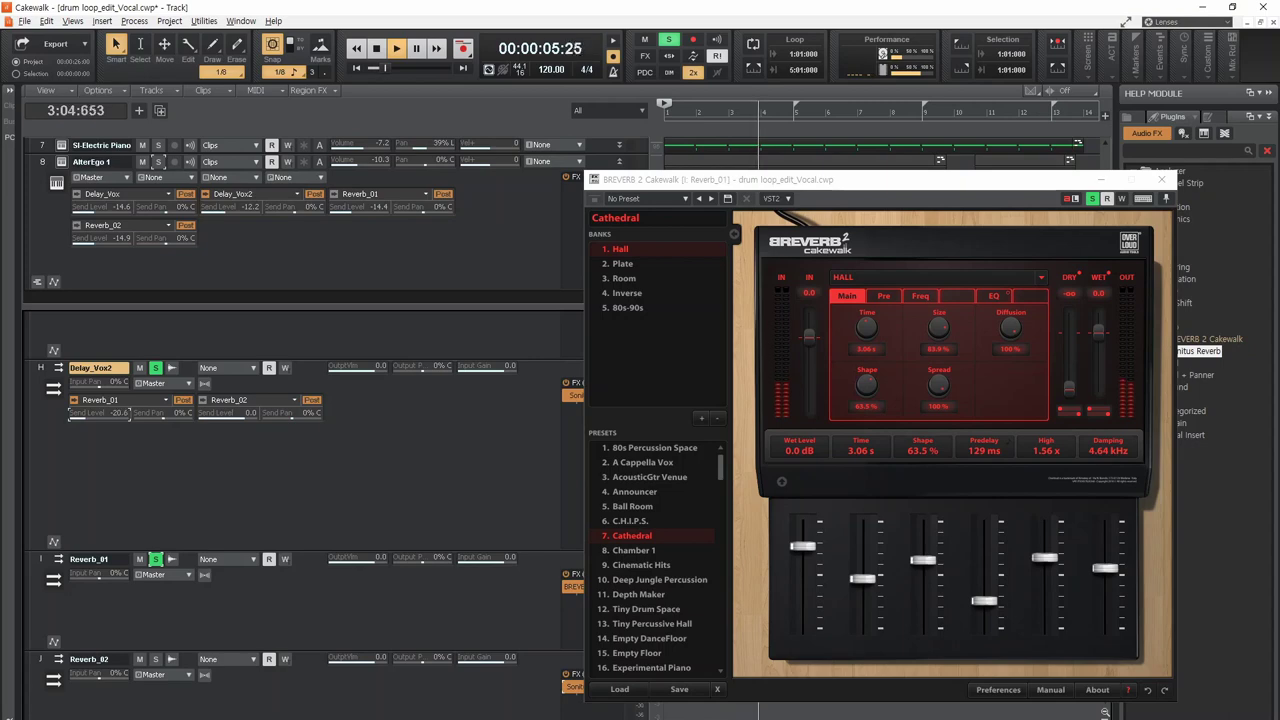
pyautogui.press('space')
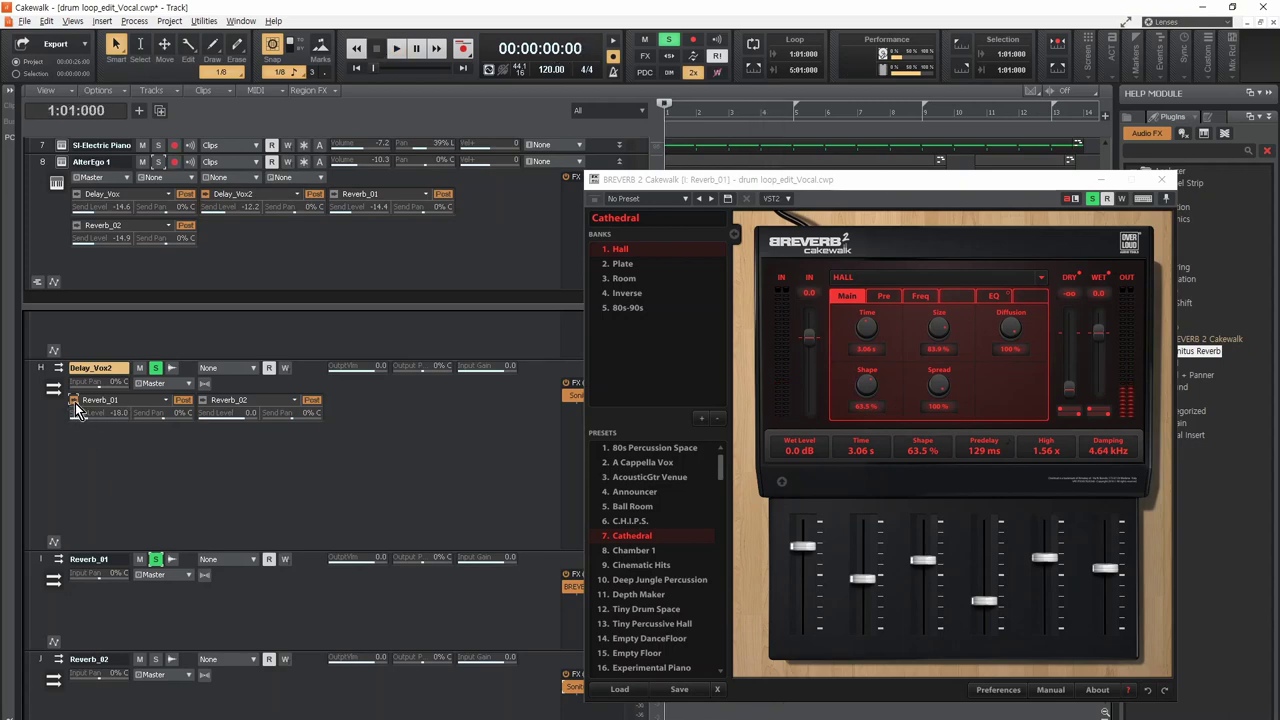
# Step: Solo Reverb_02 in place of Reverb_01 and set Delay_Vox2's Reverb_02 send level to -15.0 dB during playback
pyautogui.press('space')
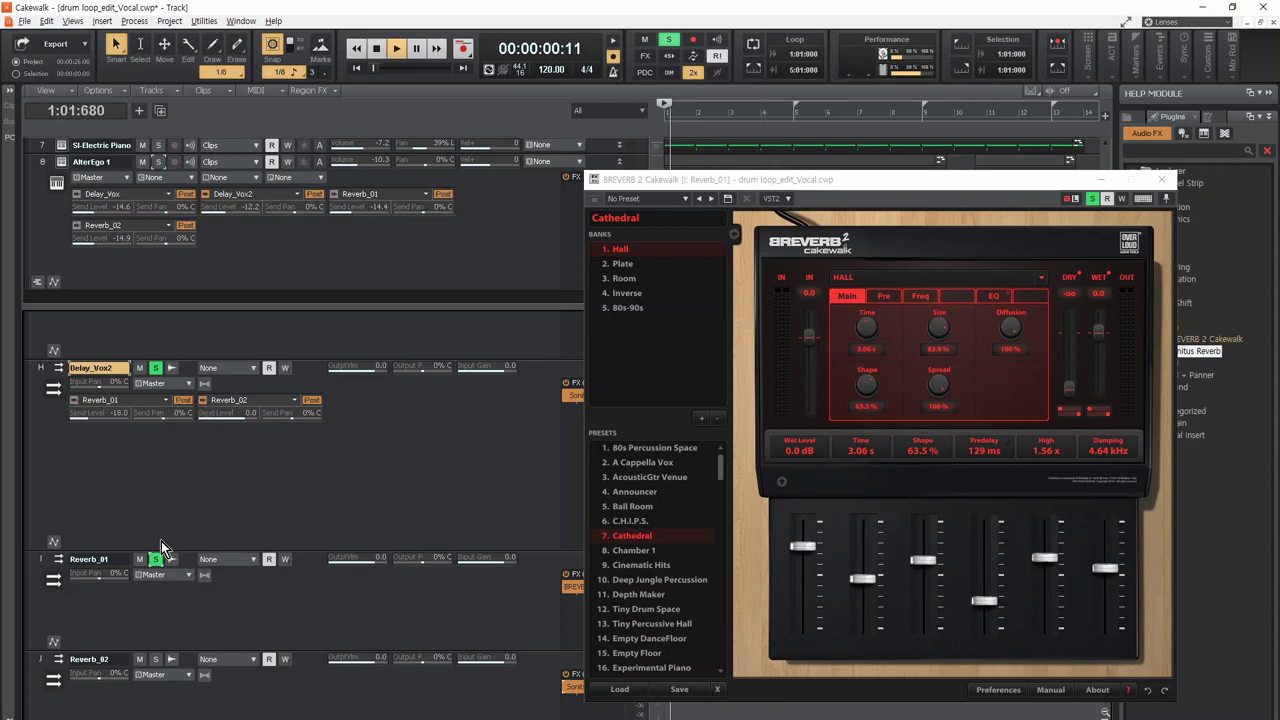
pyautogui.click(156, 559)
pyautogui.press('space')
pyautogui.click(155, 659)
pyautogui.click(345, 632)
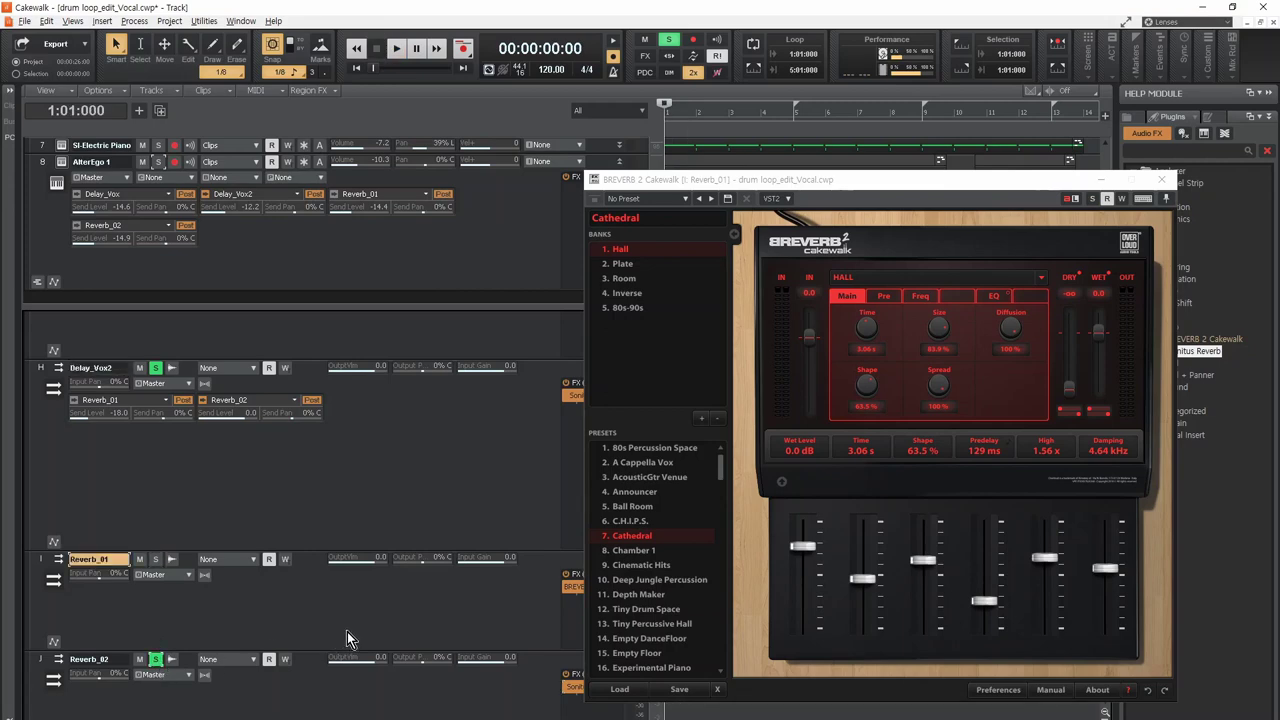
pyautogui.press('space')
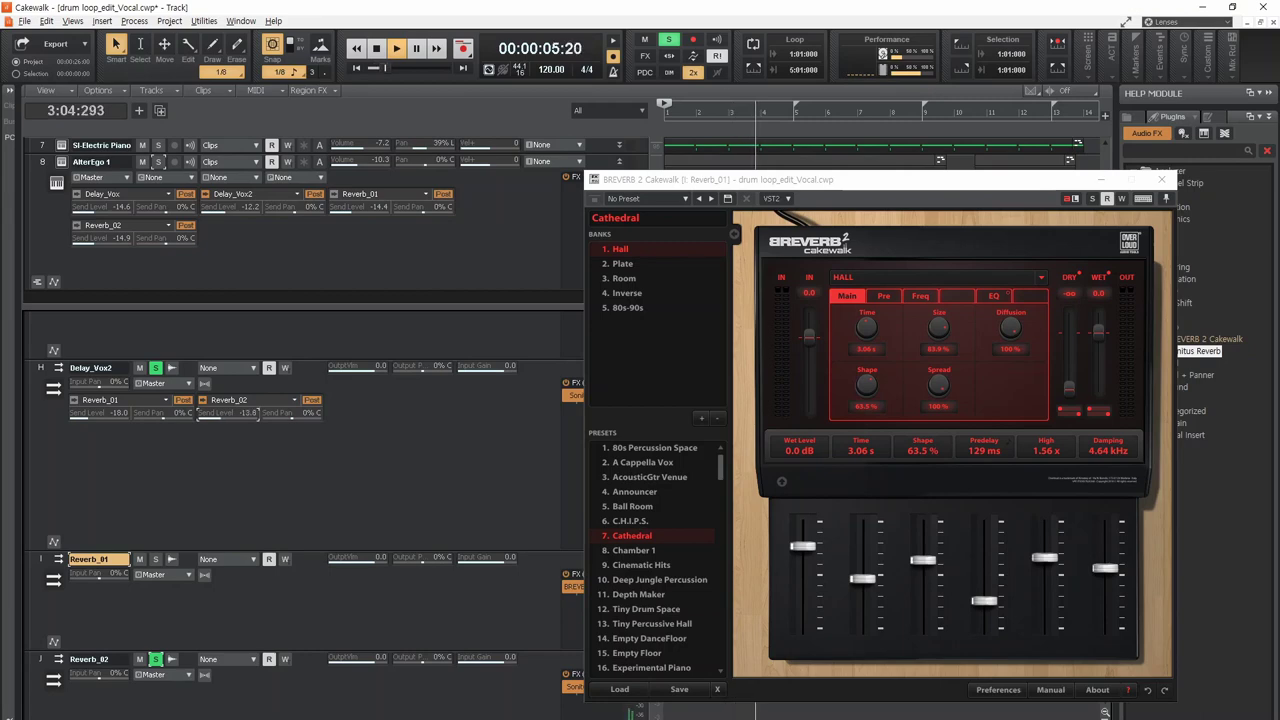
pyautogui.press('space')
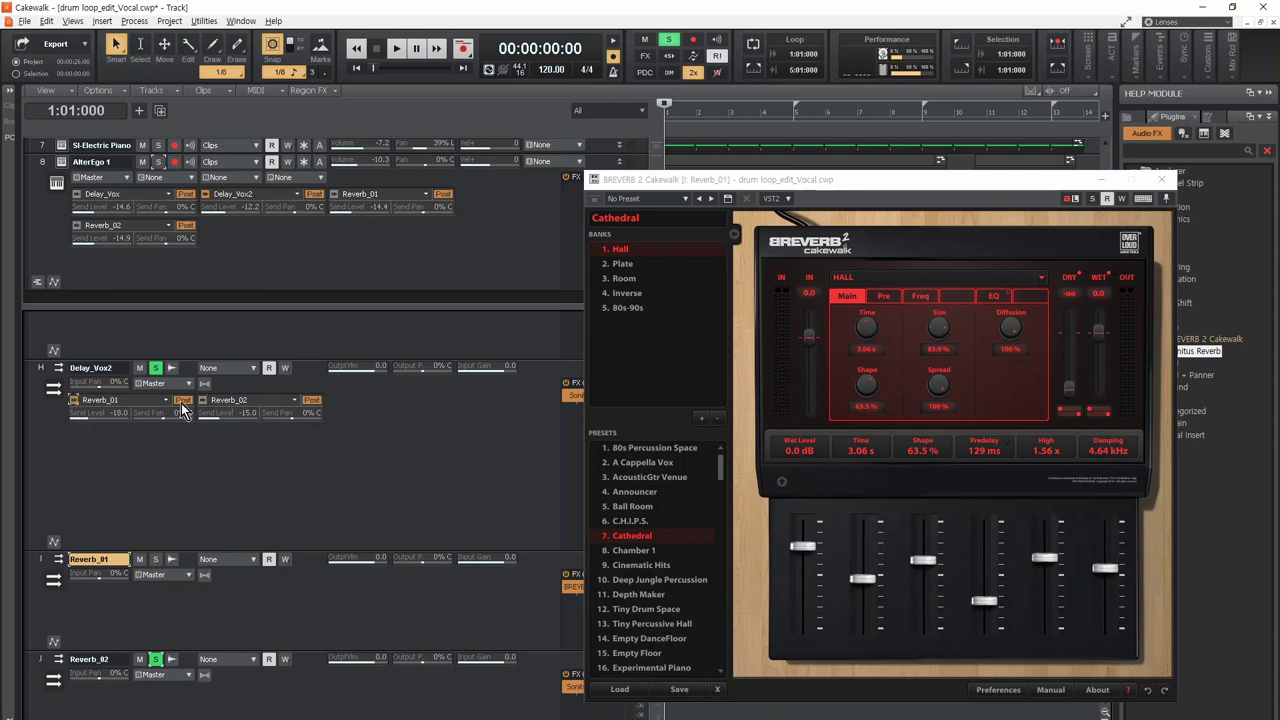
# Step: Audition the soloed Delay_Vox2 bus through its reverb sends, with Reverb_01 soloed alongside Reverb_02
pyautogui.click(243, 460)
pyautogui.press('space')
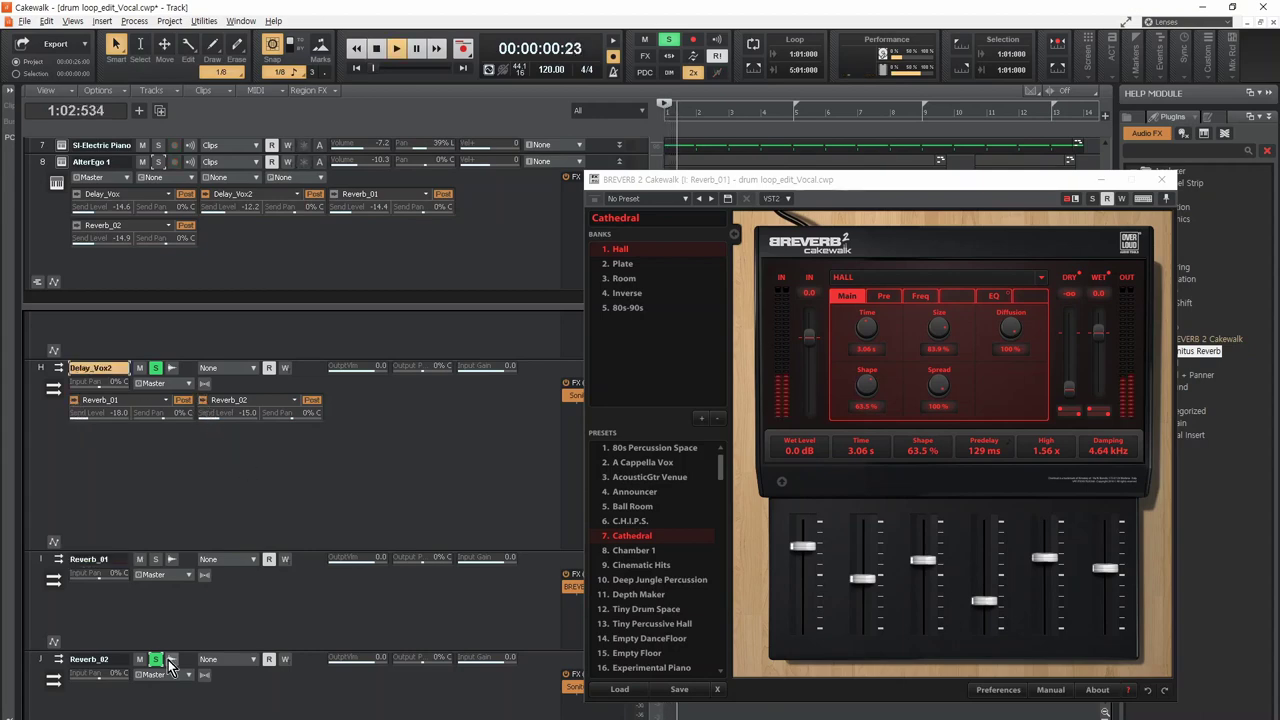
pyautogui.click(155, 560)
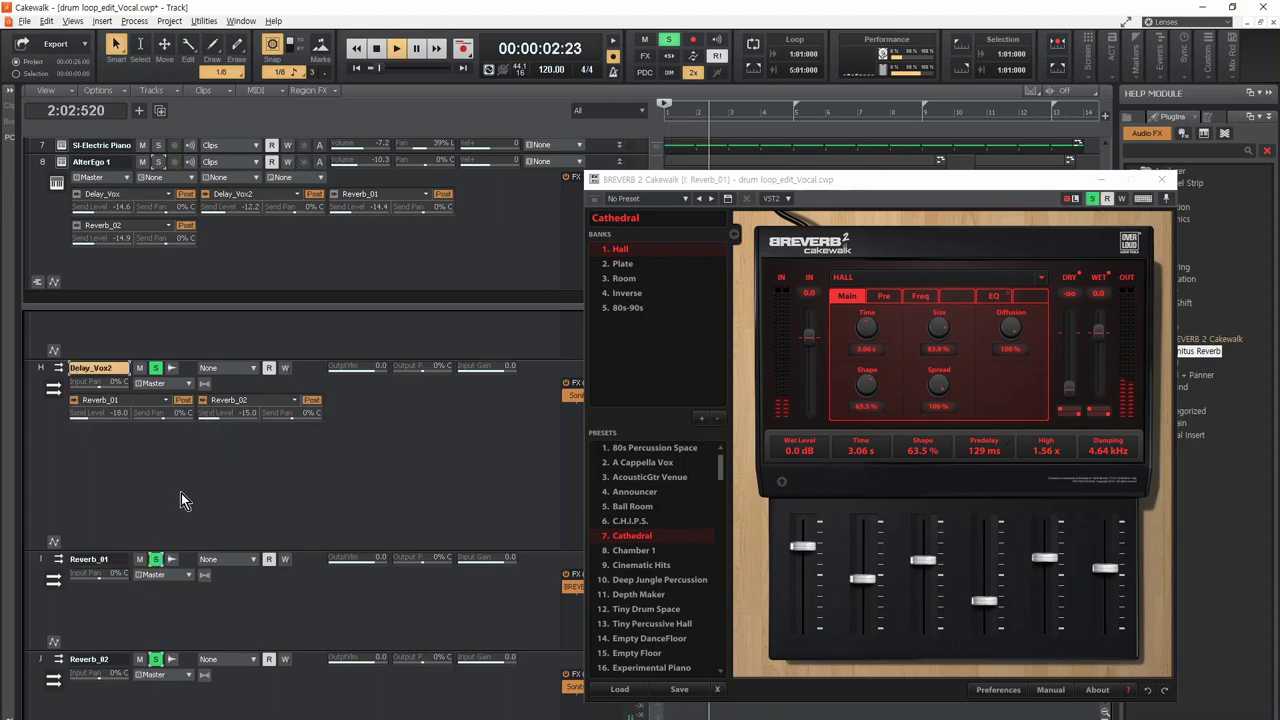
pyautogui.press('space')
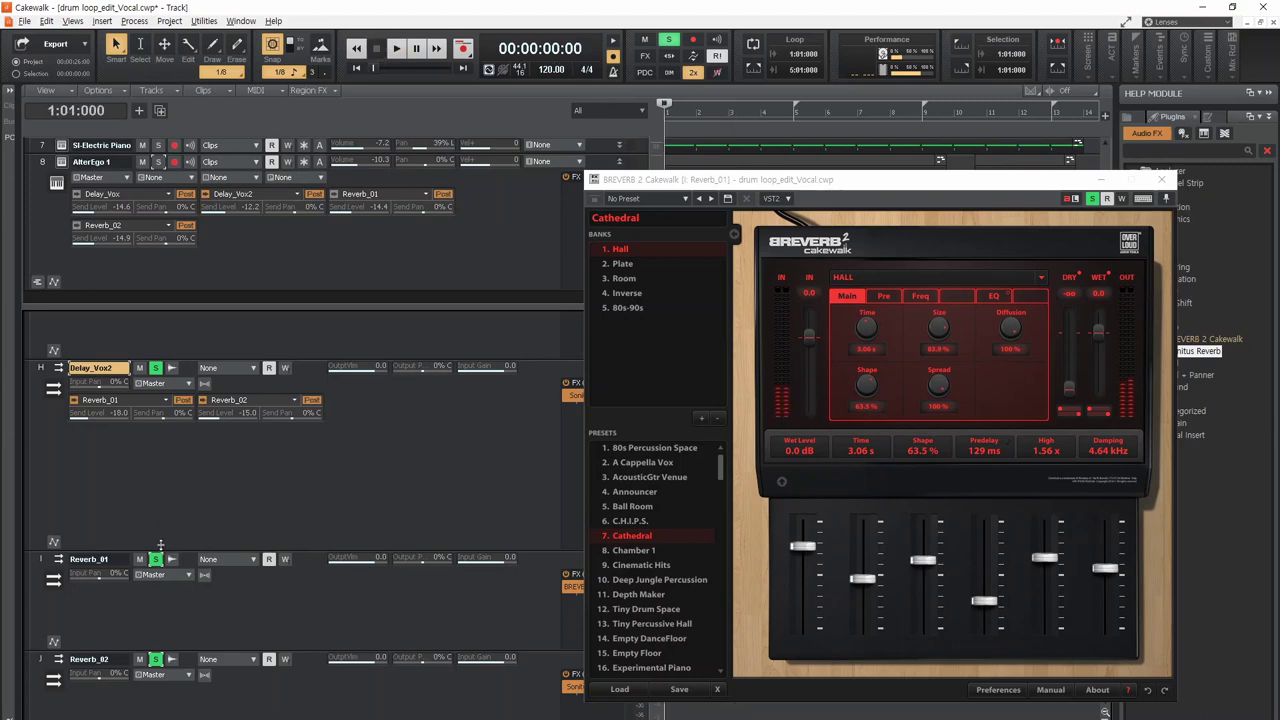
# Step: Unsolo Reverb_01, Reverb_02 and Delay_Vox2, and solo the Delay_Vox bus instead
pyautogui.click(155, 560)
pyautogui.click(155, 660)
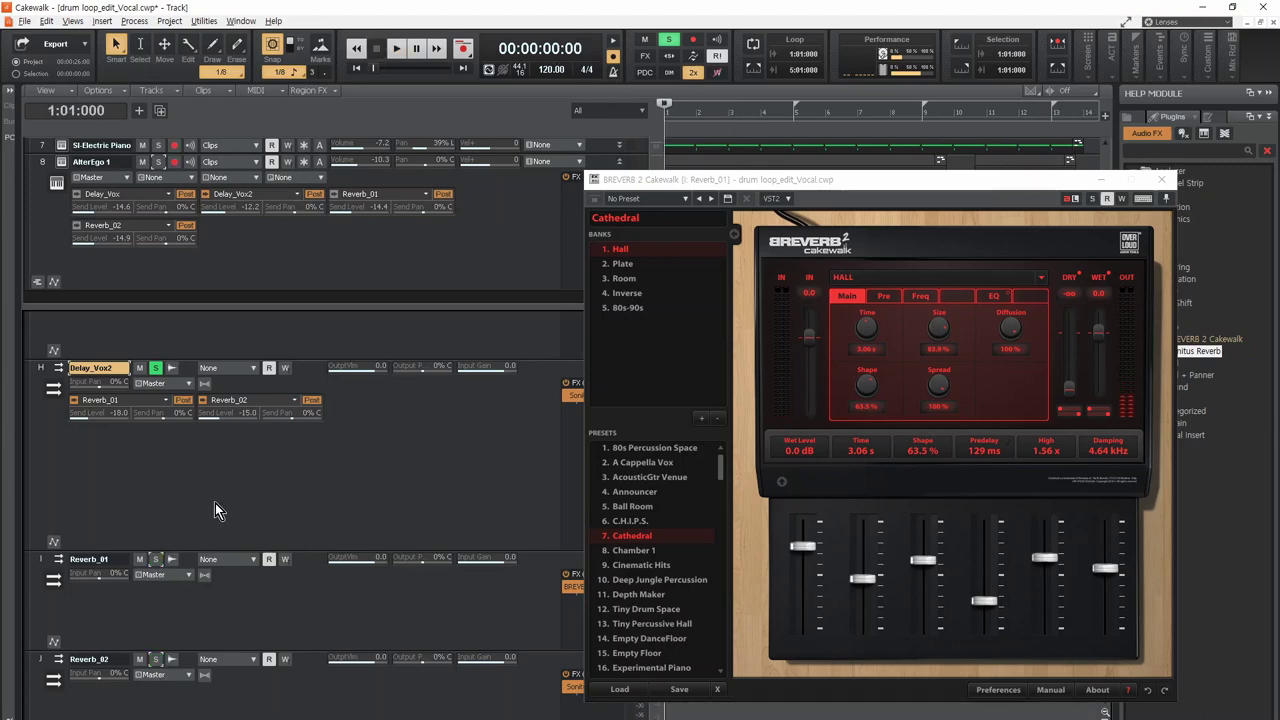
pyautogui.click(155, 368)
pyautogui.scroll(3, 368, 509)
pyautogui.click(155, 408)
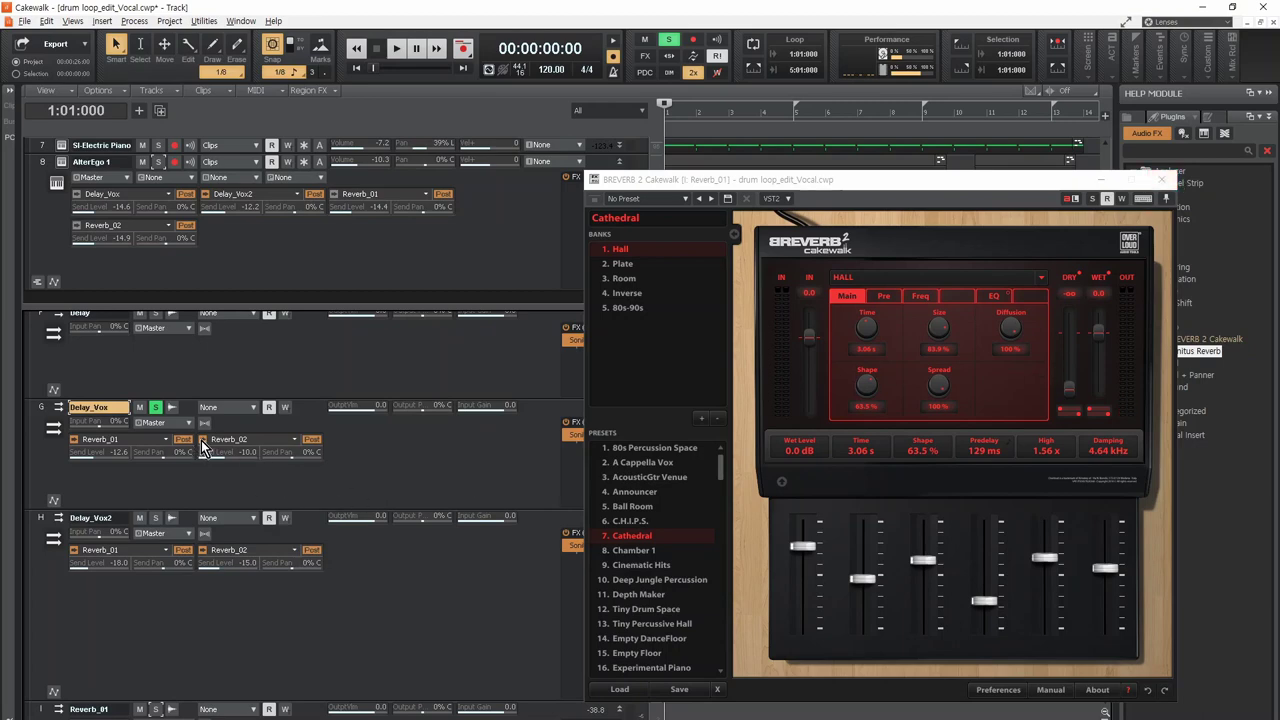
# Step: Enable the Delay_Vox send and disable the Delay_Vox2 send on AlterEgo 1, and start playback
pyautogui.click(78, 193)
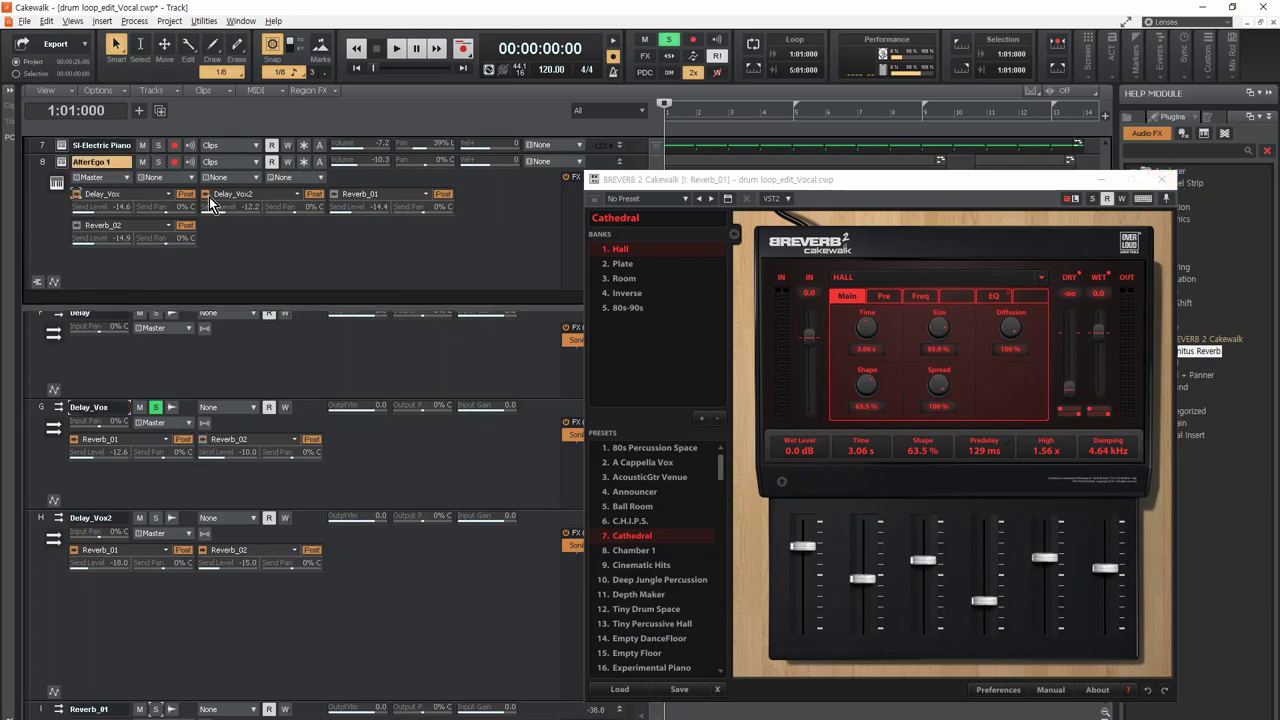
pyautogui.click(433, 455)
pyautogui.press('space')
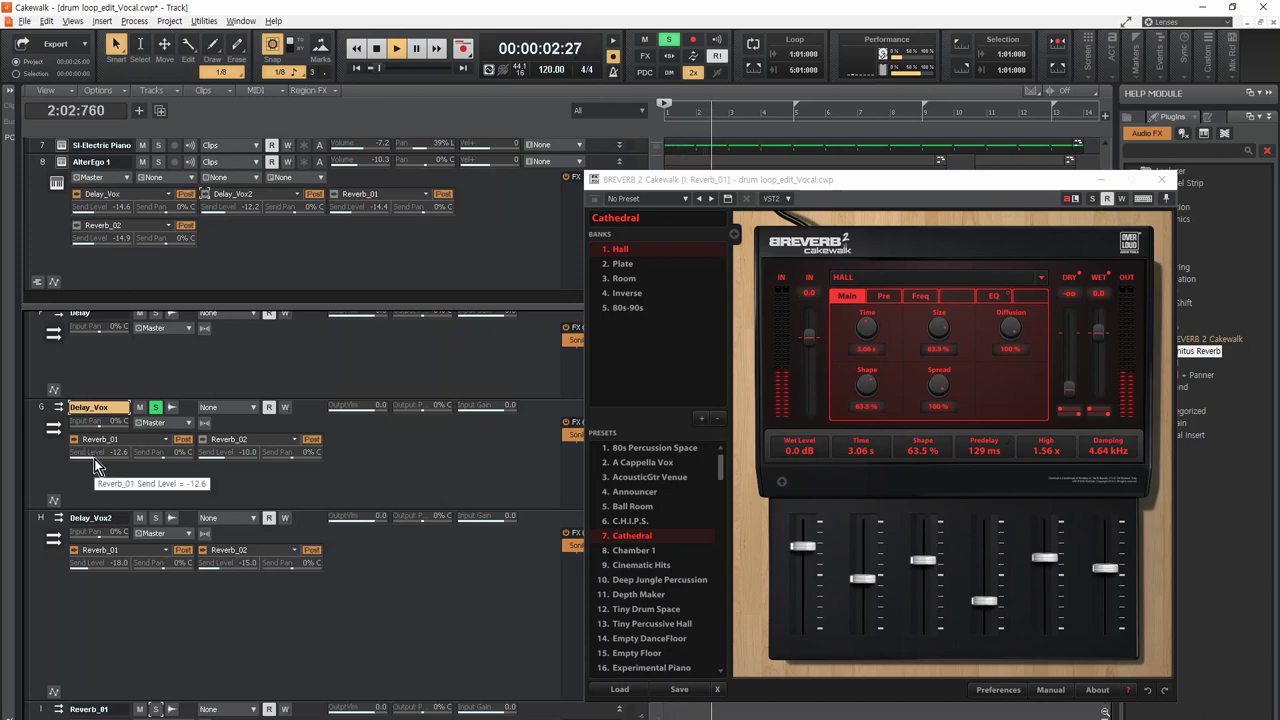
# Step: Solo the Reverb_01 bus and set Delay_Vox's Reverb_01 send level to -15.8 dB during playback
pyautogui.scroll(-3, 297, 623)
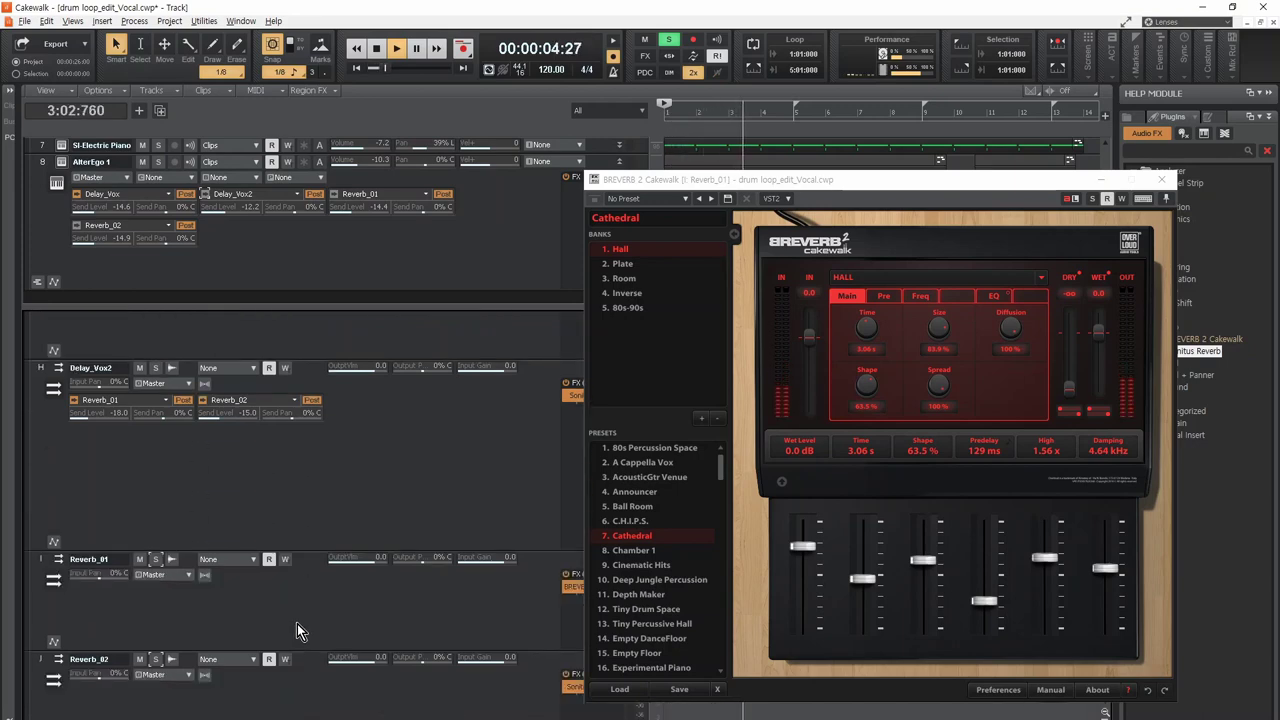
pyautogui.click(155, 559)
pyautogui.click(90, 368)
pyautogui.scroll(3, 462, 559)
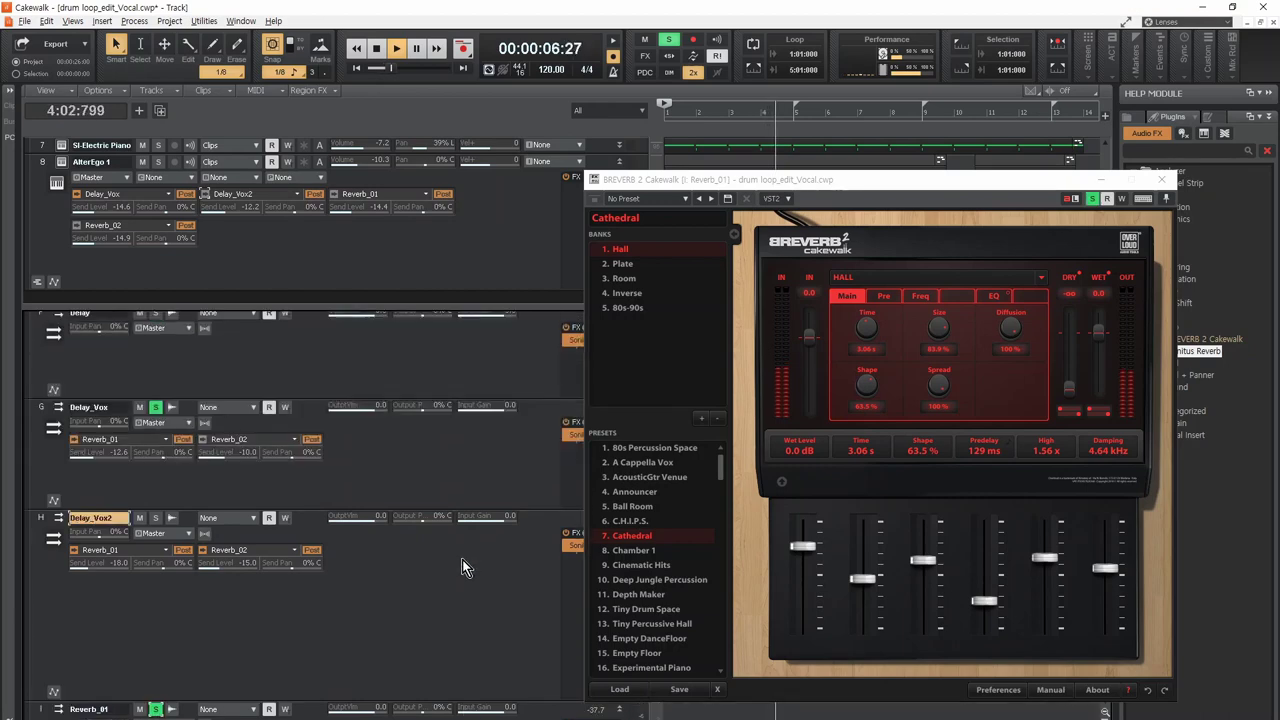
pyautogui.moveTo(95, 459)
pyautogui.mouseDown()
pyautogui.moveTo(95, 470)
pyautogui.moveTo(95, 458)
pyautogui.mouseUp()
pyautogui.press('space')
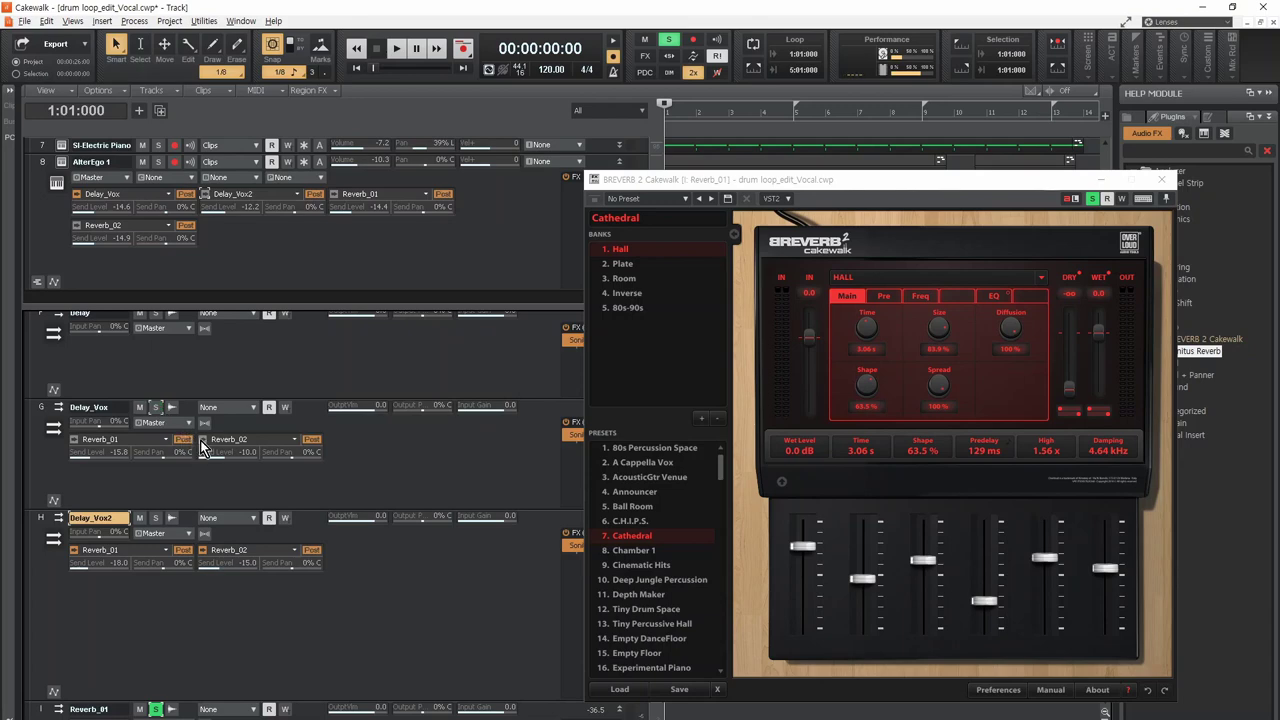
# Step: Play Delay_Vox with Reverb_02 soloed in place of Reverb_01, and open the Sonitus Reverb on Reverb_02
pyautogui.click(424, 473)
pyautogui.press('space')
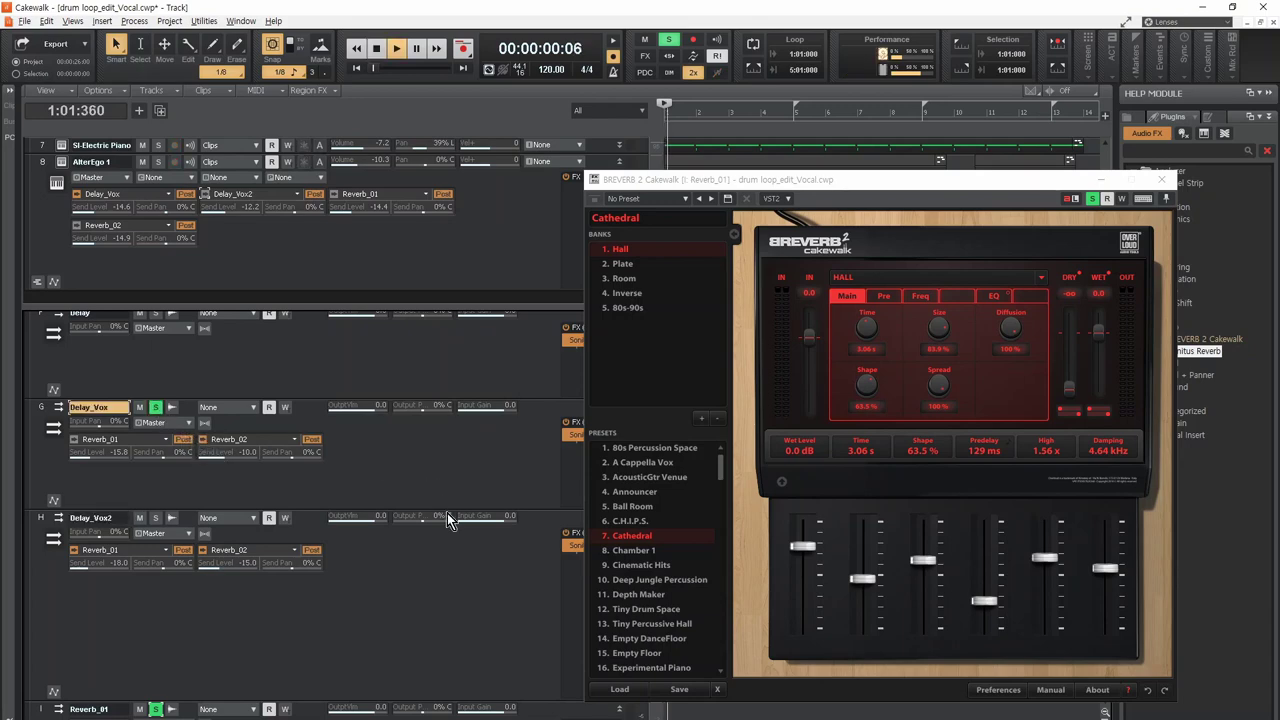
pyautogui.scroll(-3, 275, 585)
pyautogui.click(155, 609)
pyautogui.click(155, 509)
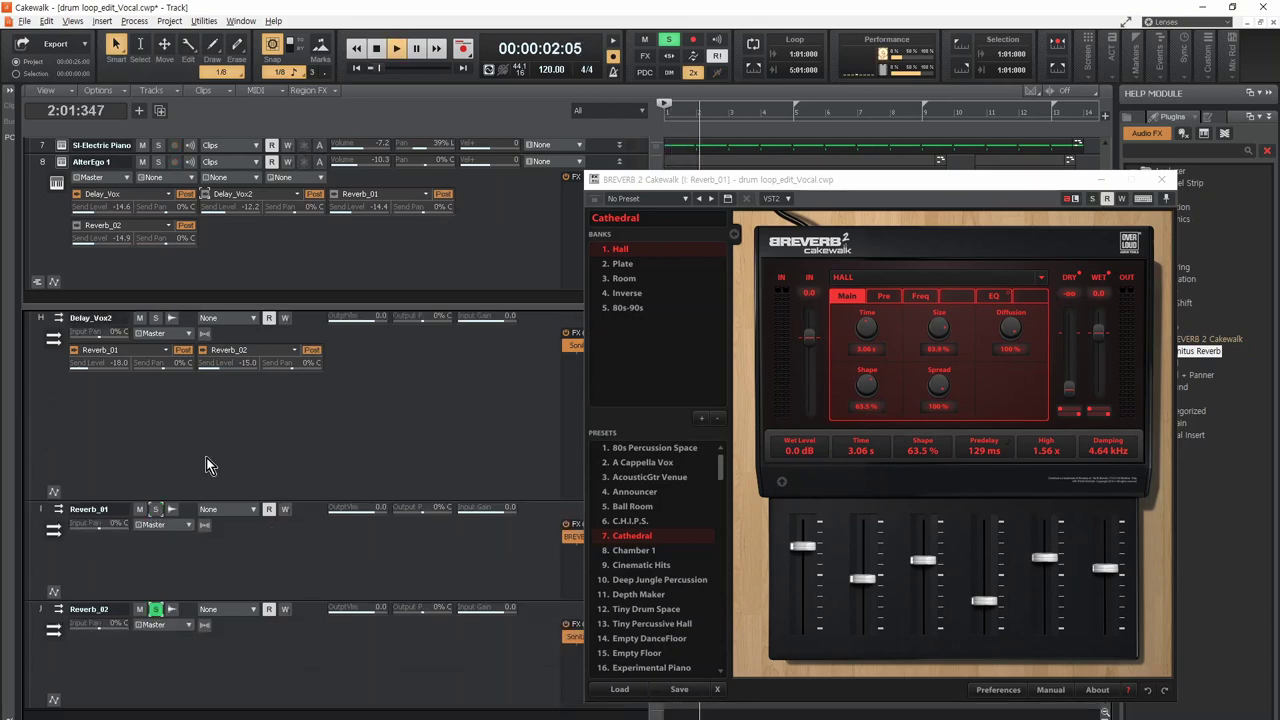
pyautogui.doubleClick(578, 638)
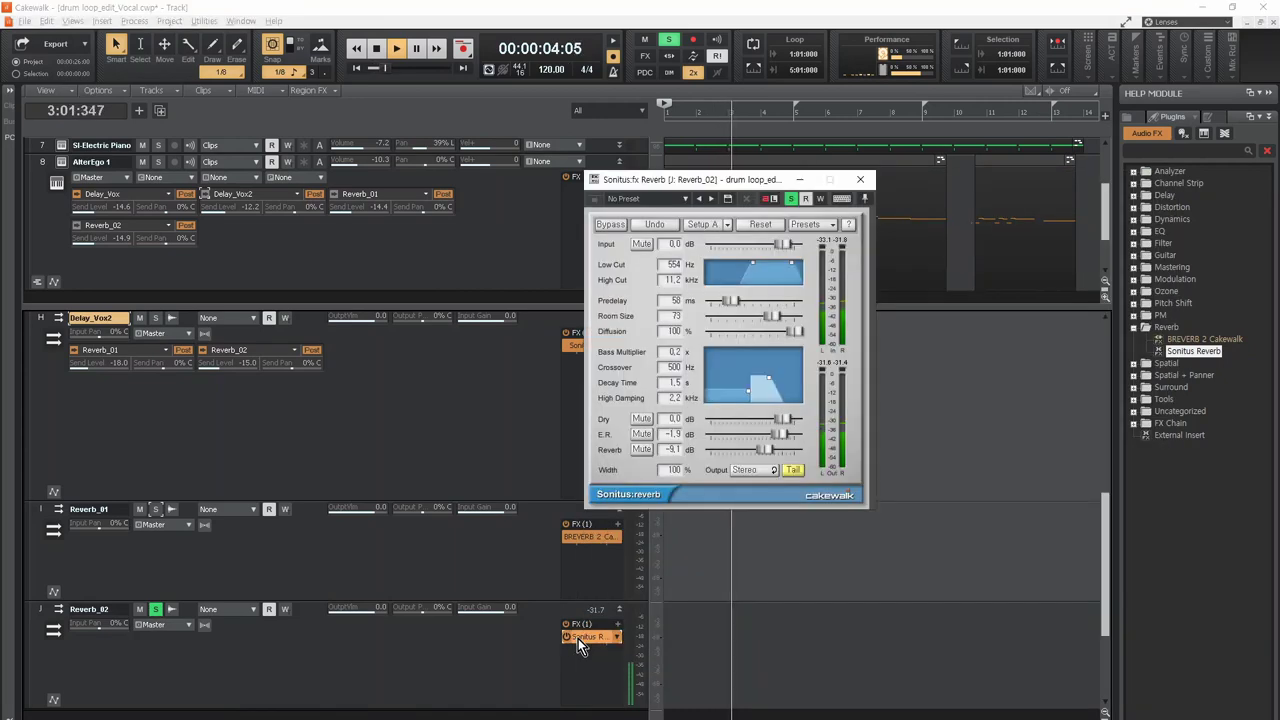
# Step: Try a Reverb_02 send level of 0.9 dB on Delay_Vox during playback, settle on -17.0 dB, and stop playback
pyautogui.scroll(3, 442, 600)
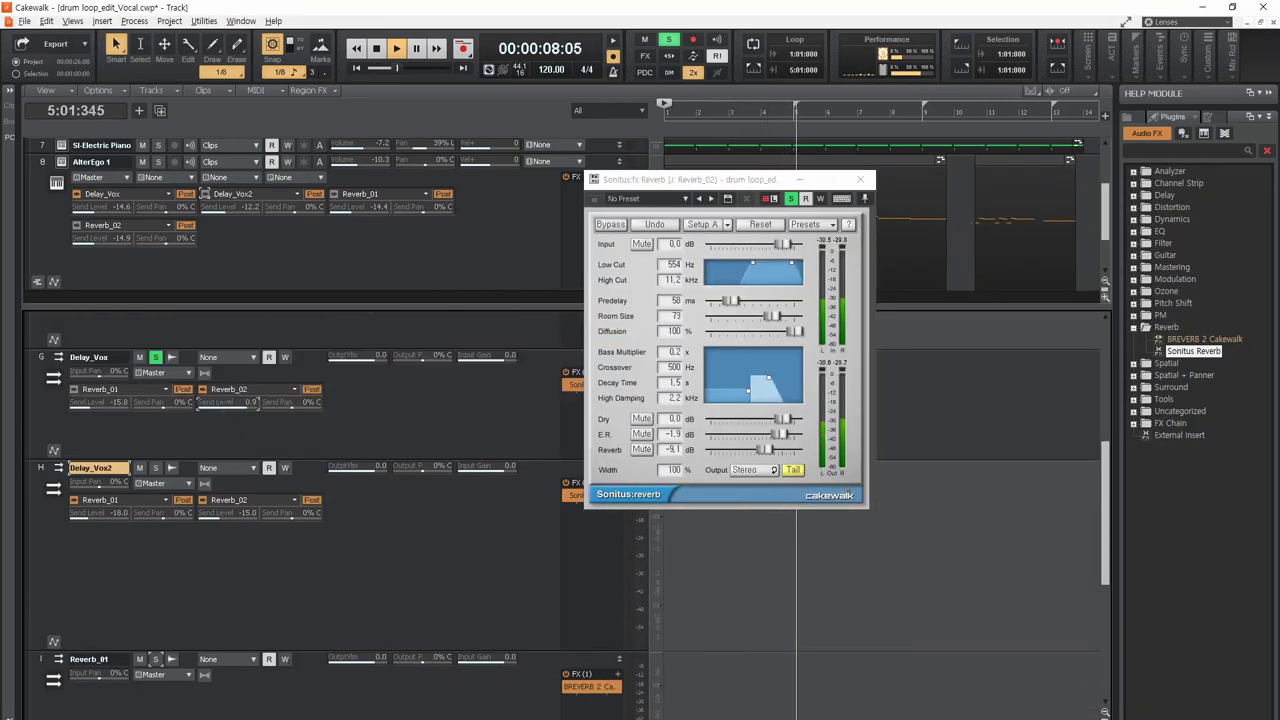
pyautogui.moveTo(228, 402)
pyautogui.mouseDown()
pyautogui.moveTo(252, 402)
pyautogui.moveTo(224, 408)
pyautogui.mouseUp()
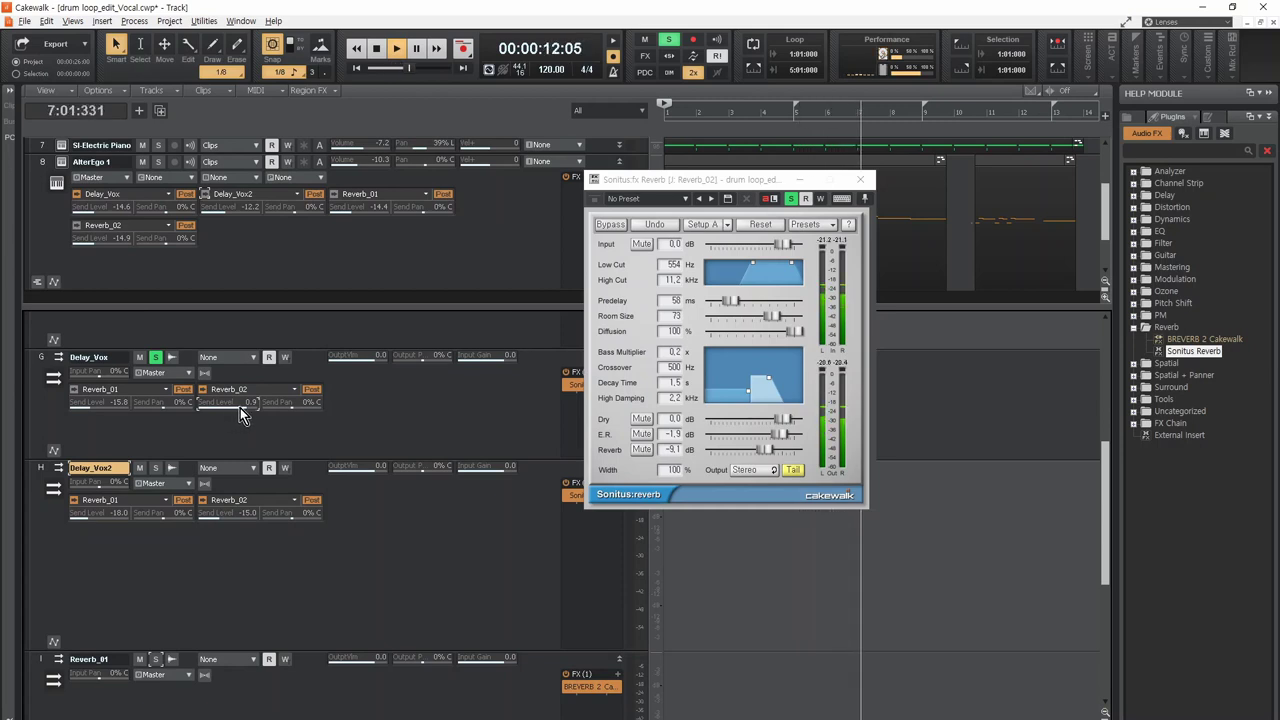
pyautogui.scroll(-2, 258, 402)
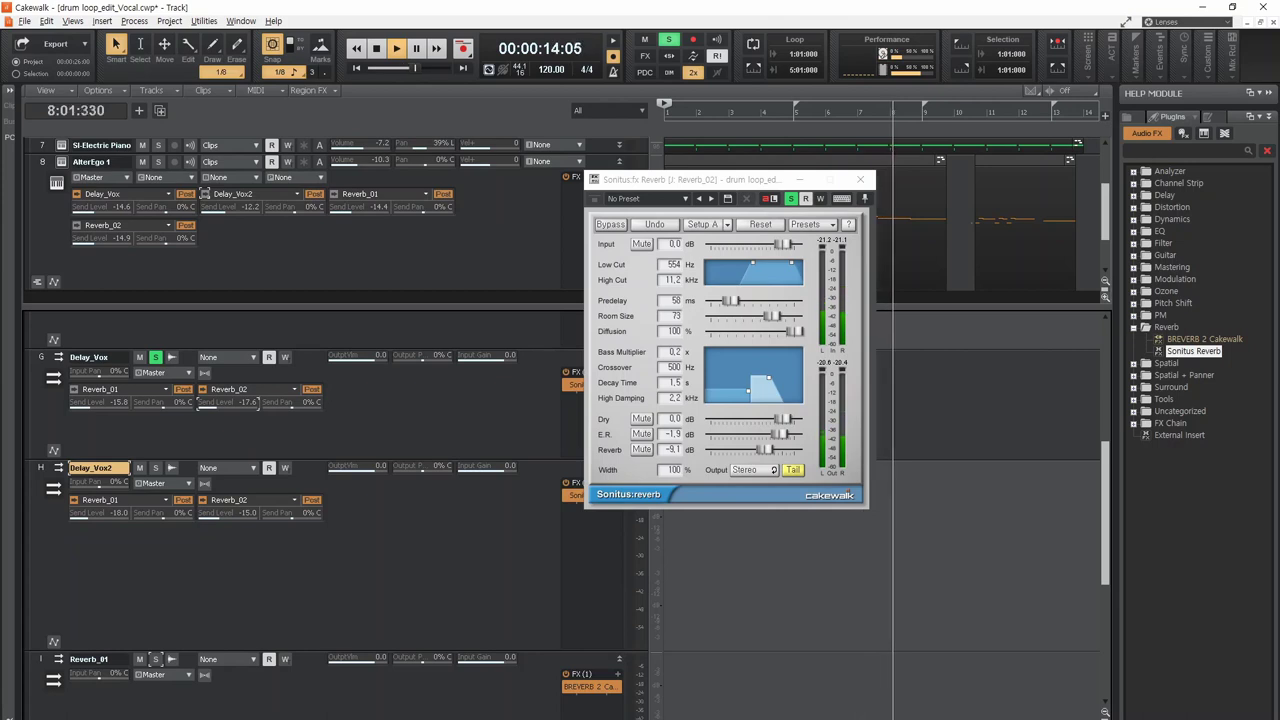
pyautogui.press('space')
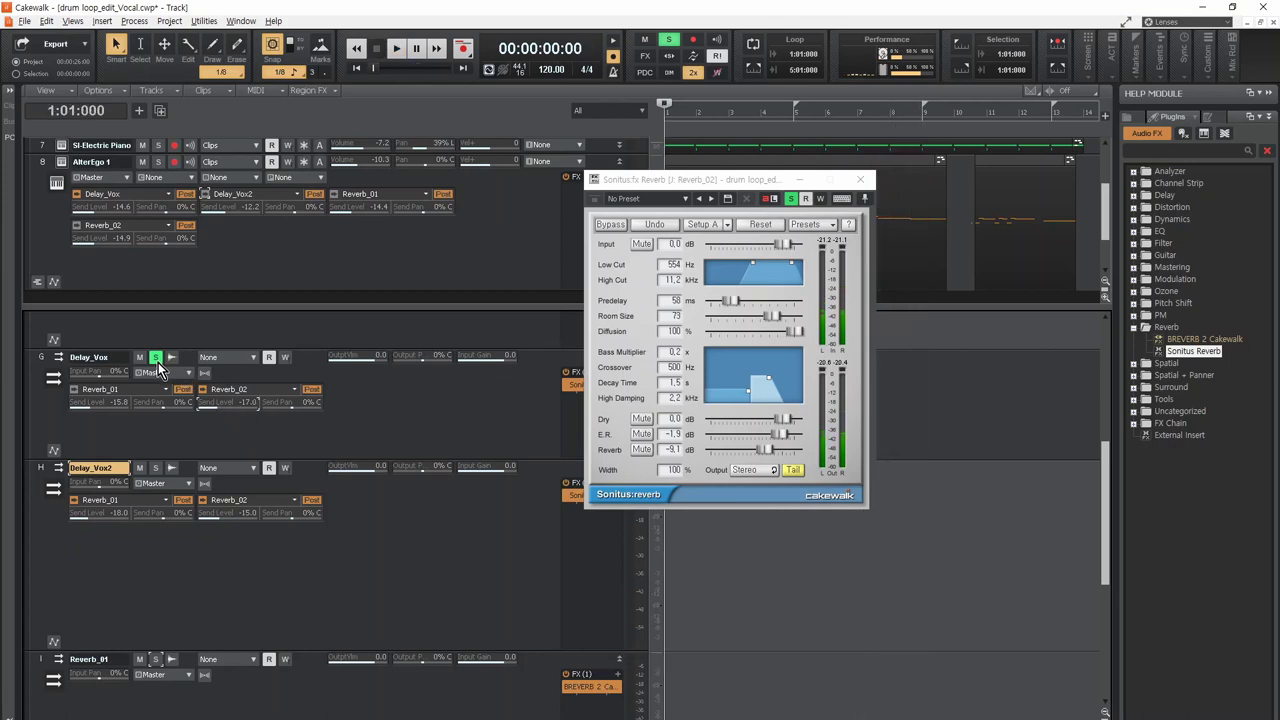
# Step: Play the soloed AlterEgo 1 vocal, bringing in the Delay_Vox and Reverb_01 solos alongside Reverb_02
pyautogui.click(155, 357)
pyautogui.click(160, 162)
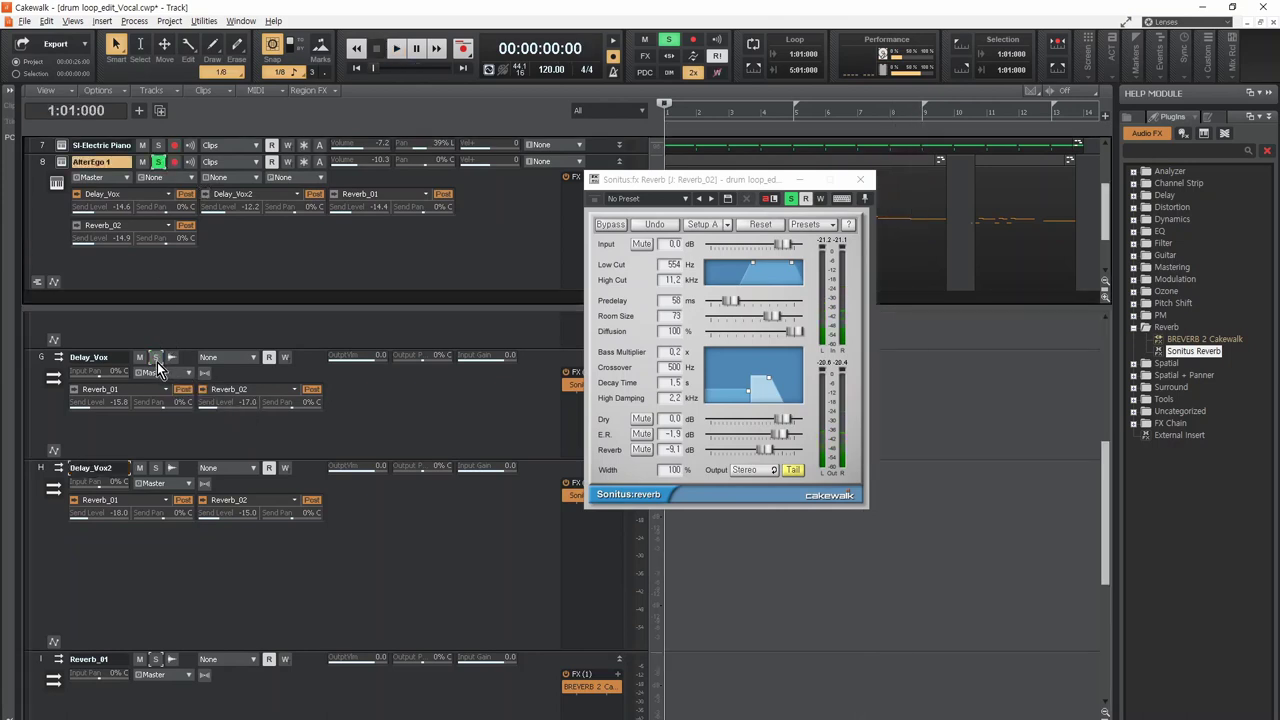
pyautogui.click(392, 436)
pyautogui.press('space')
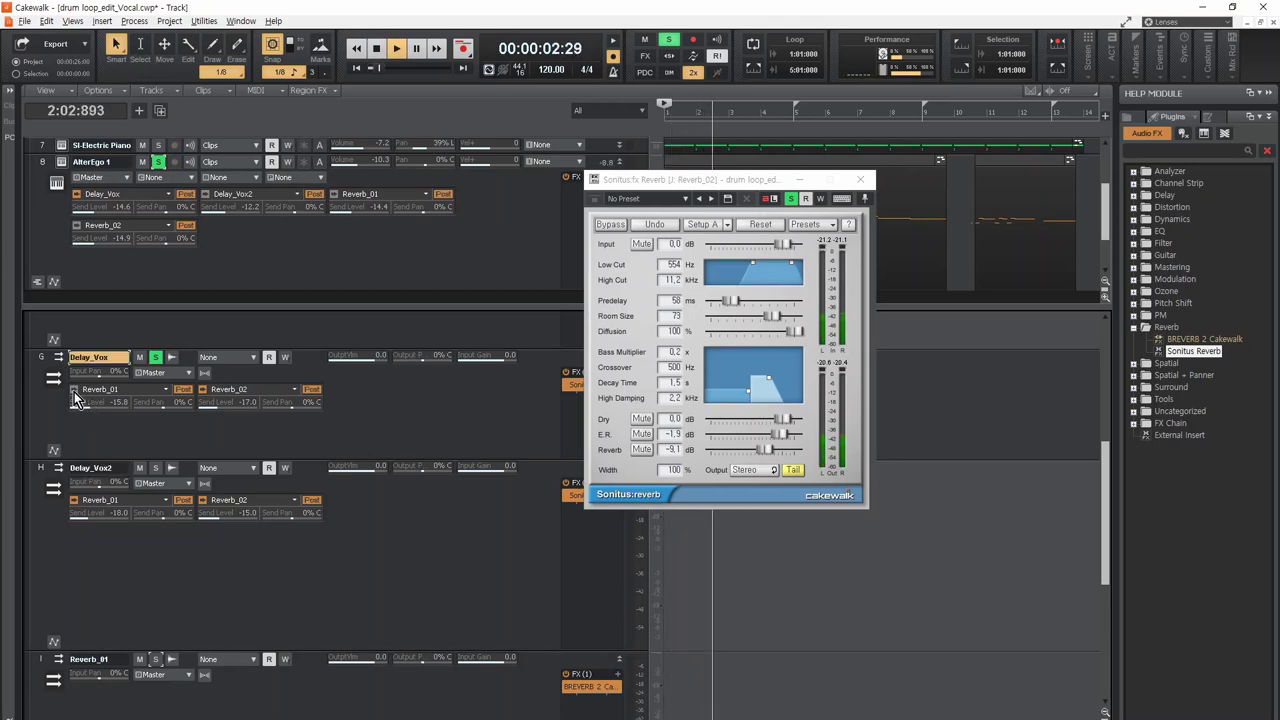
pyautogui.scroll(-3, 399, 413)
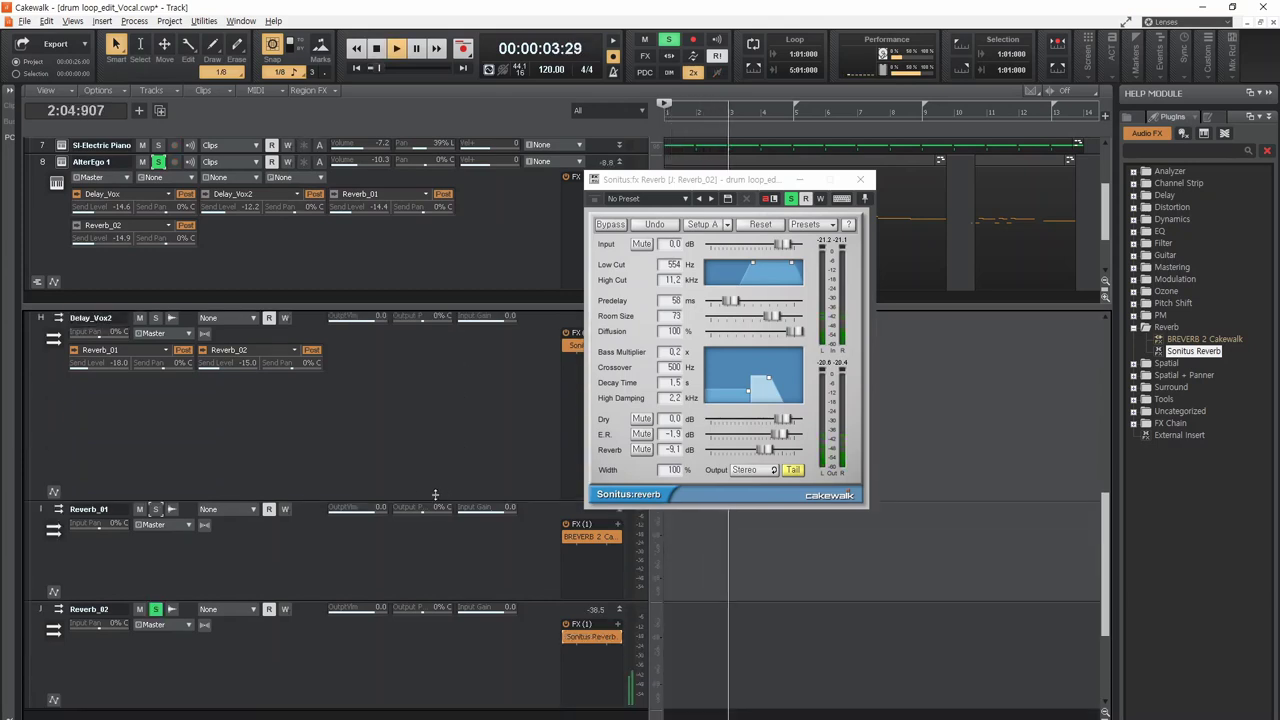
pyautogui.click(370, 418)
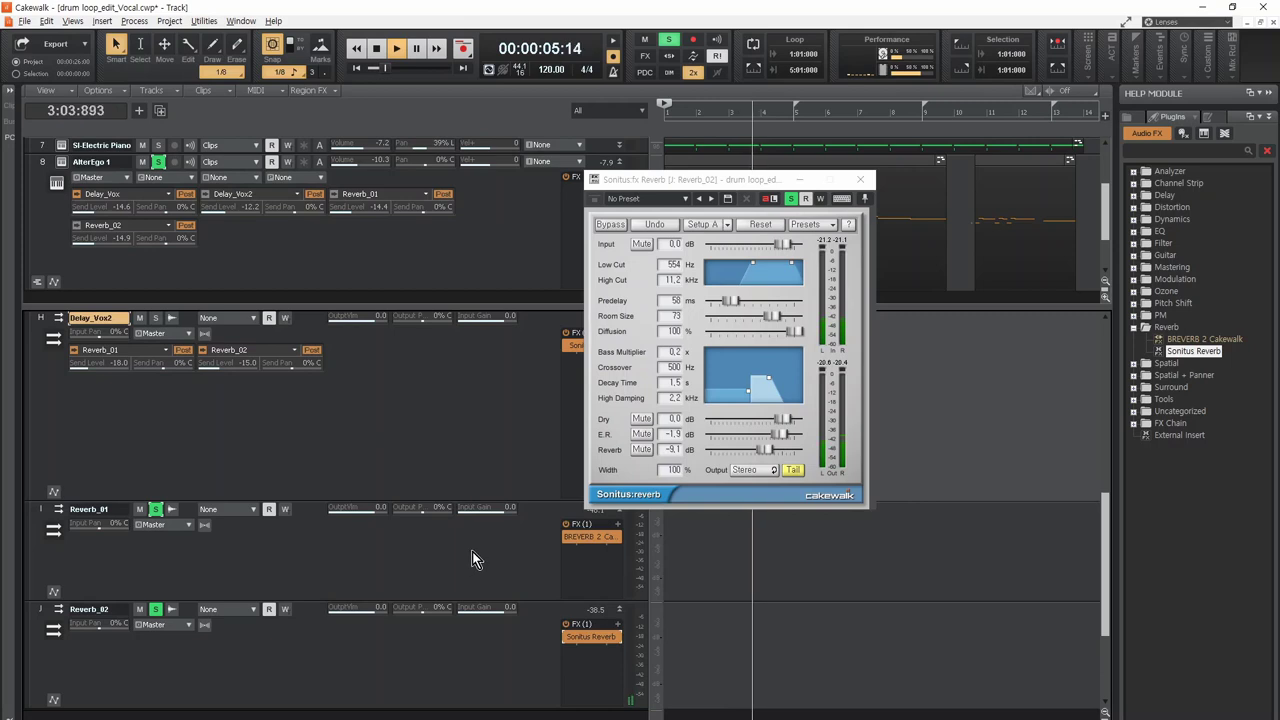
# Step: Close the Sonitus Reverb window, reduce the height of the Delay_Vox2 bus strip, and stop playback
pyautogui.click(860, 188)
pyautogui.scroll(1, 366, 514)
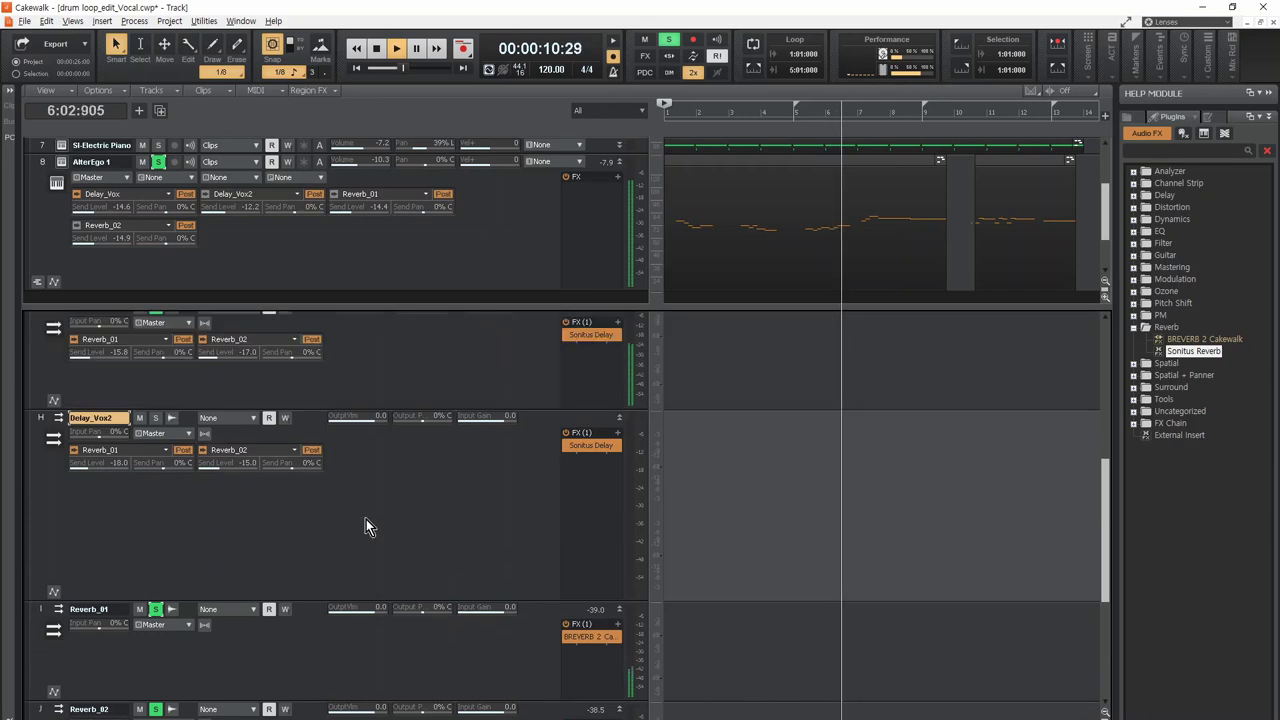
pyautogui.moveTo(343, 606); pyautogui.dragTo(362, 531)
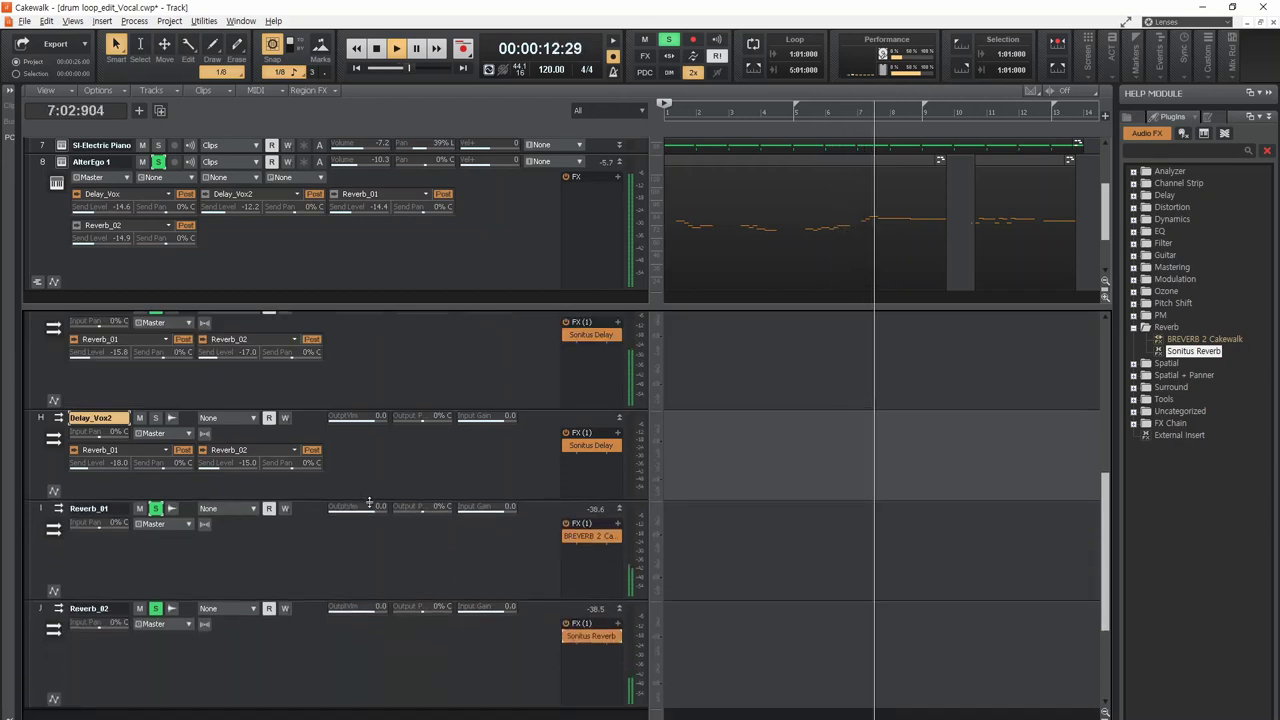
pyautogui.scroll(1, 389, 488)
pyautogui.press('space')
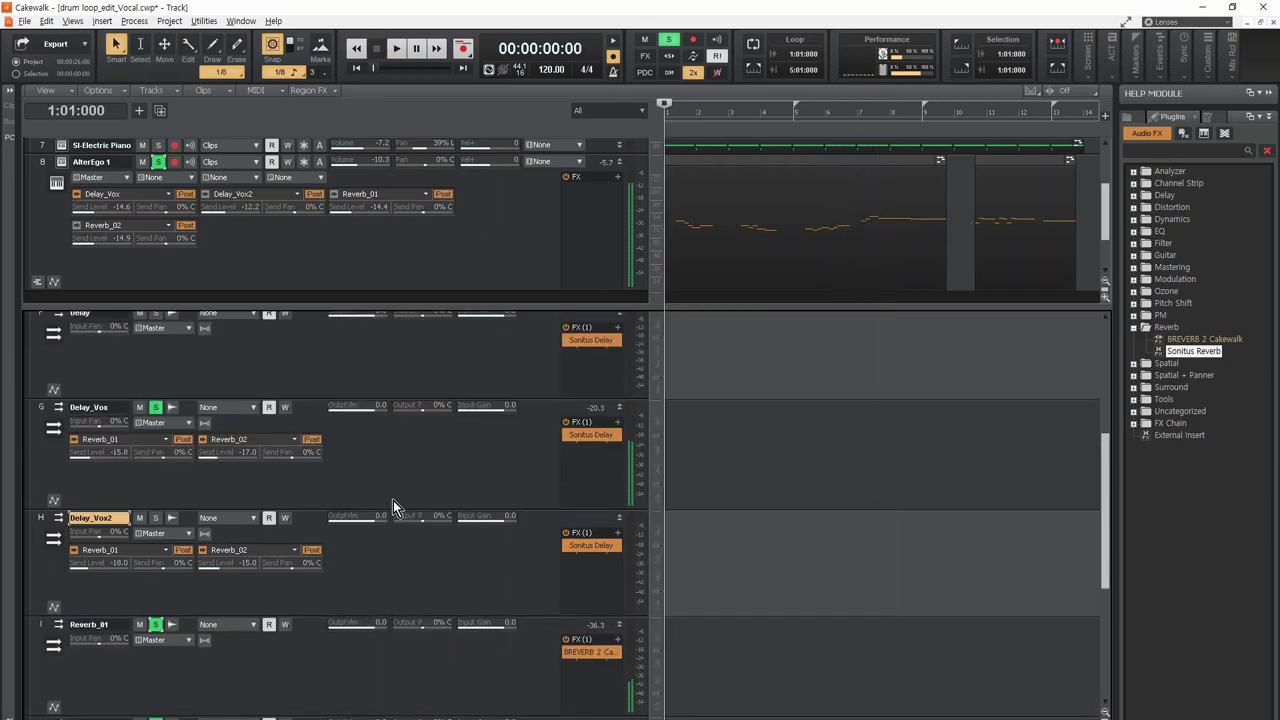
# Step: Solo the Delay_Vox2 bus alongside the other soloed vocal buses and play the vocal from the start
pyautogui.click(155, 519)
pyautogui.click(430, 466)
pyautogui.press('space')
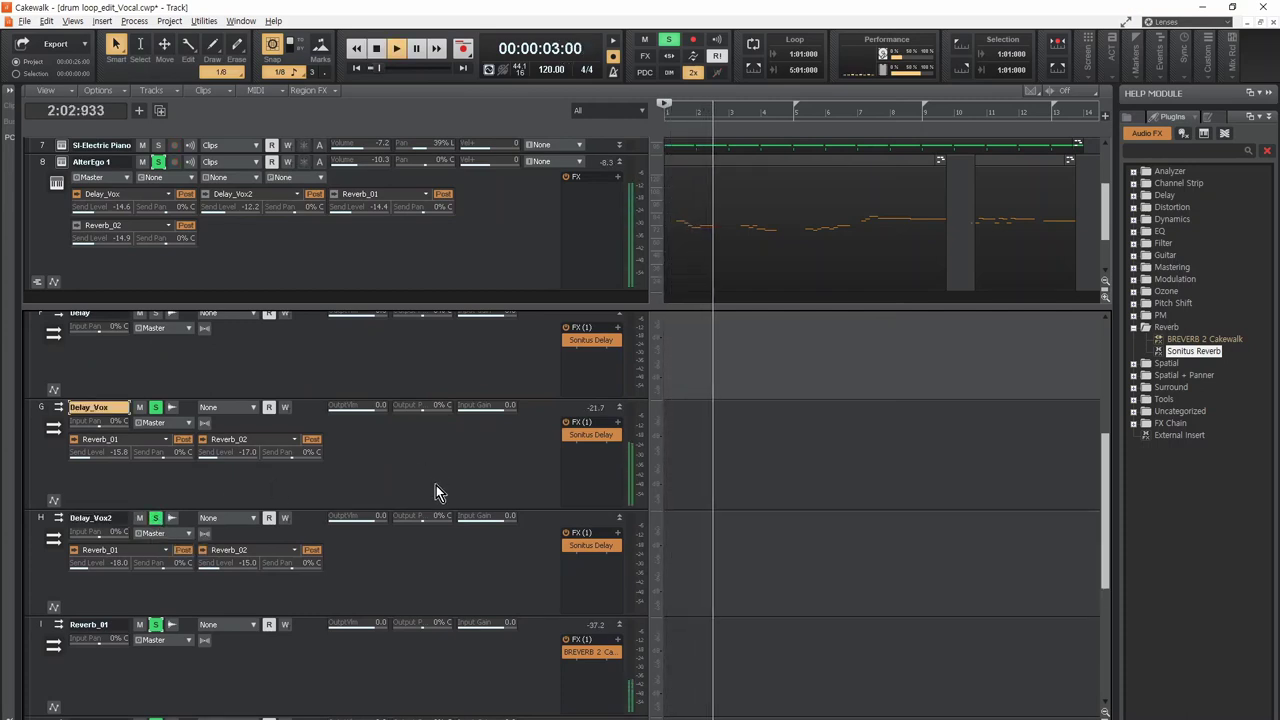
pyautogui.scroll(-1, 436, 485)
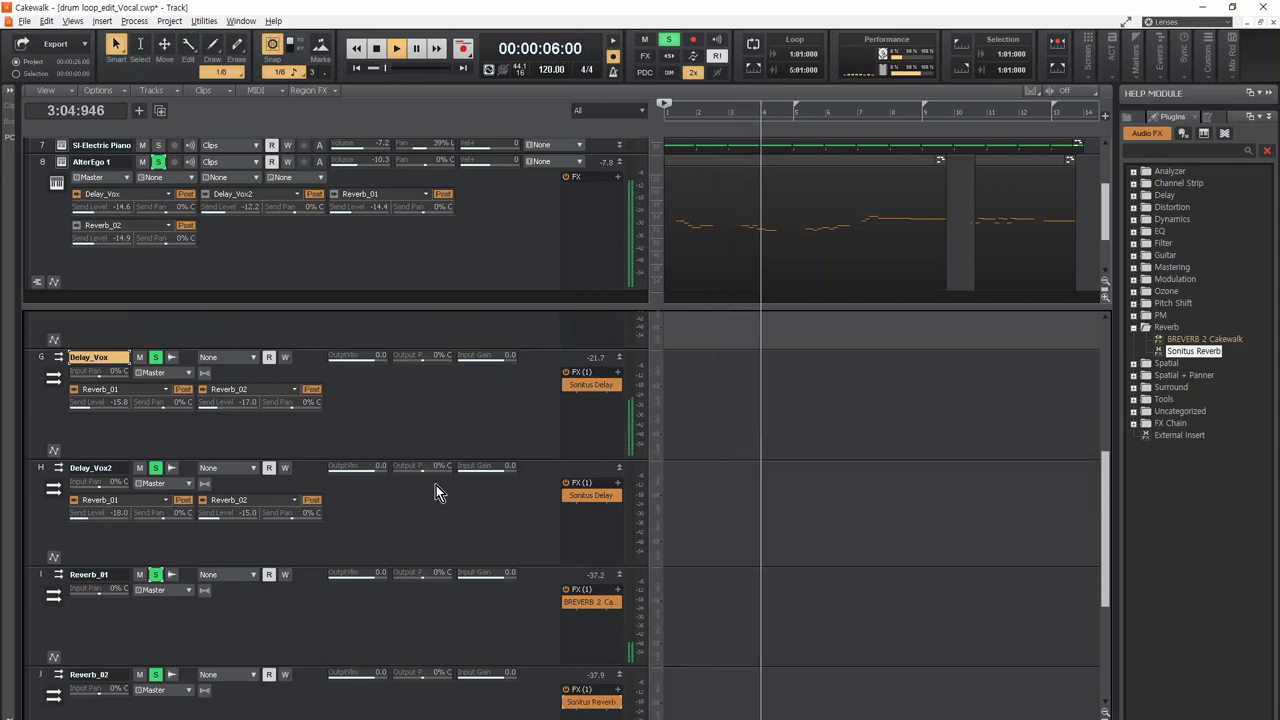
pyautogui.press('space')
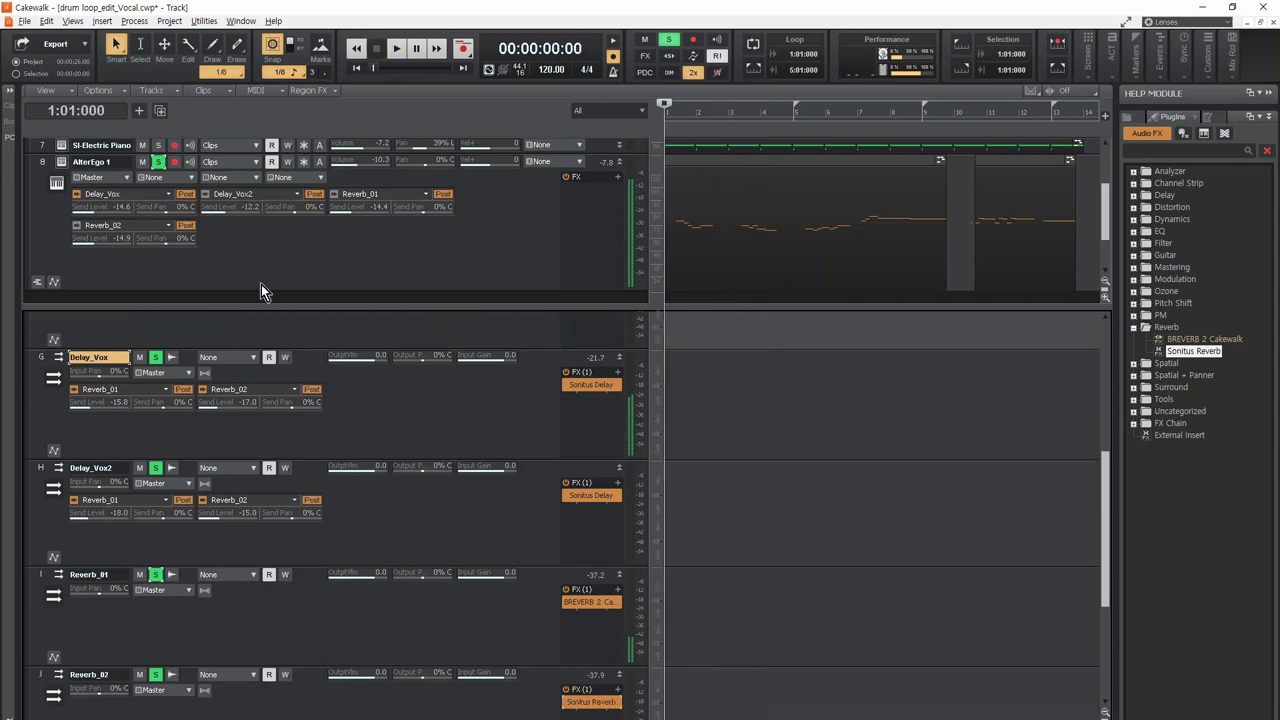
# Step: Enable the Delay_Vox2, Reverb_01 and Reverb_02 sends on AlterEgo 1, playing the vocal briefly with Delay_Vox2 added
pyautogui.press('space')
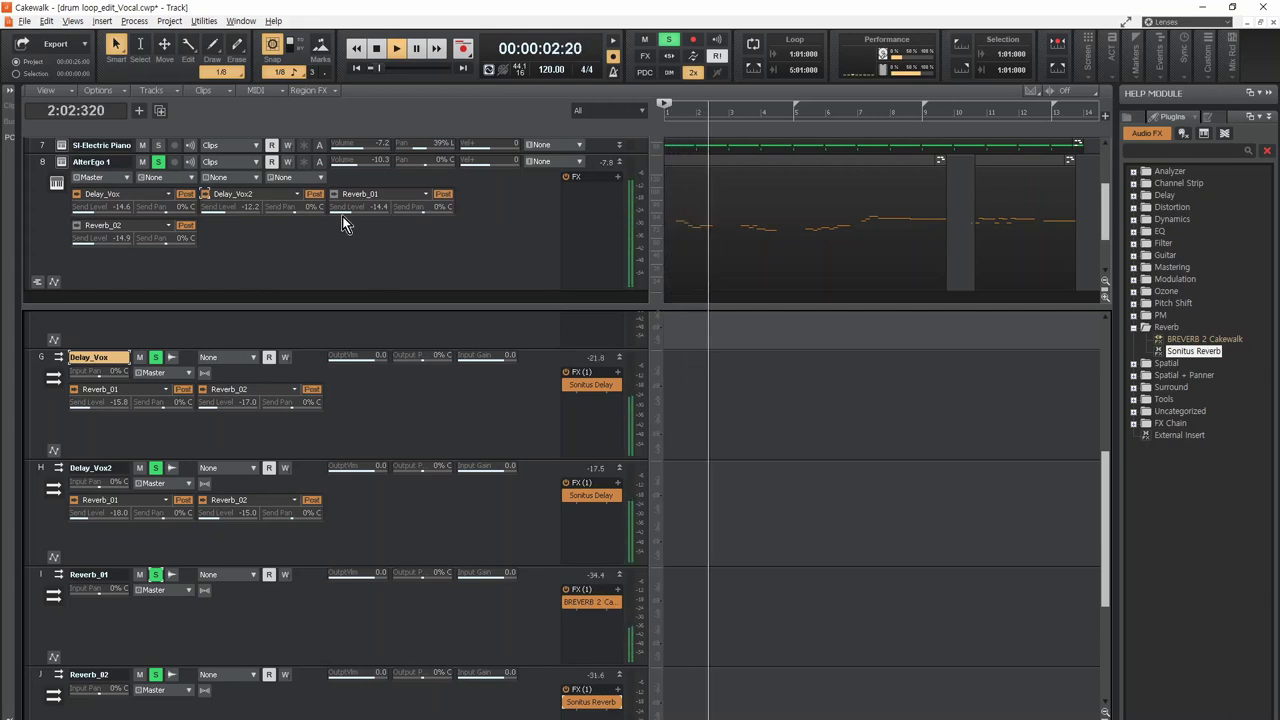
pyautogui.press('space')
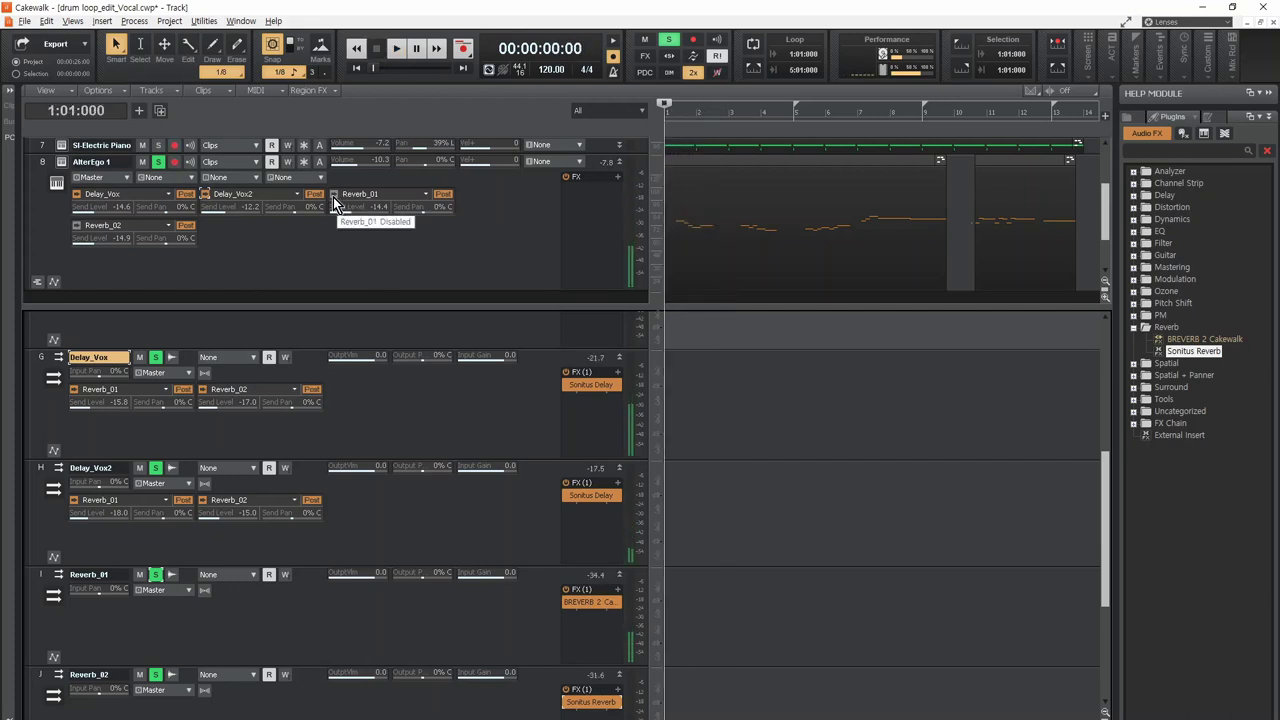
pyautogui.click(333, 194)
pyautogui.click(79, 229)
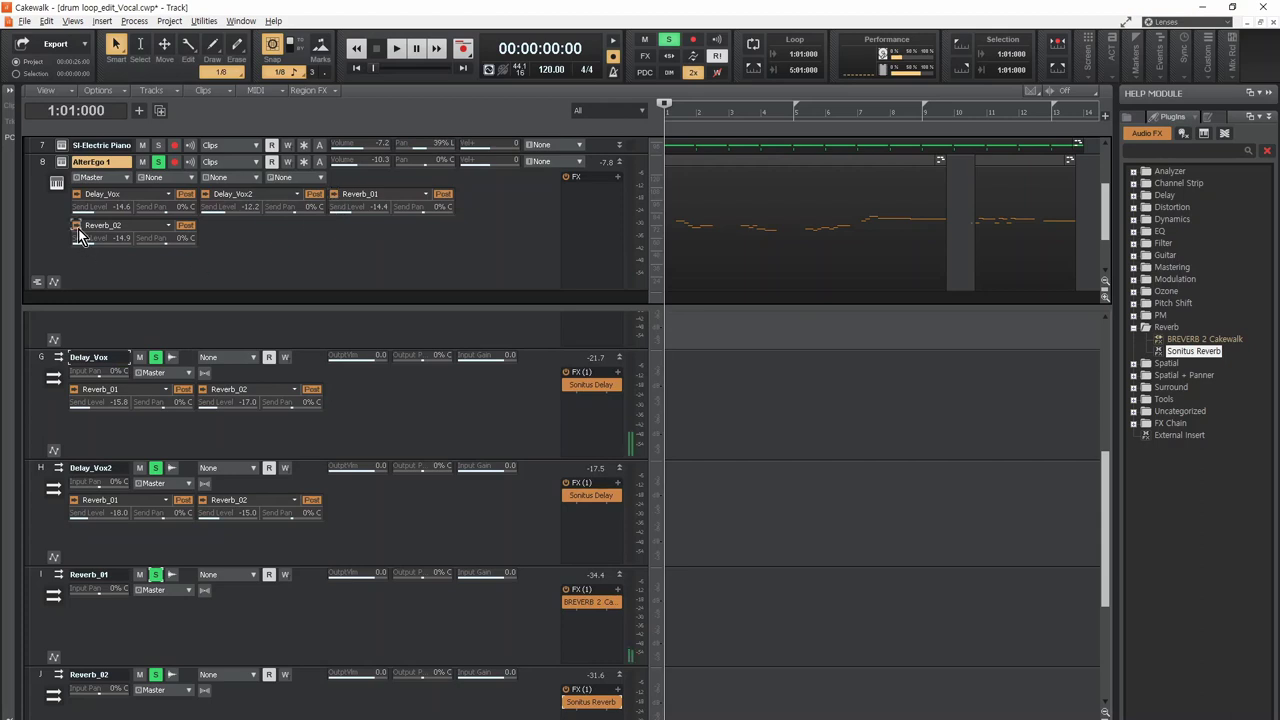
# Step: Open the AlterEgo 1 instrument, solo its track, and play the dry vocal with its bus sends disabled
pyautogui.click(59, 165)
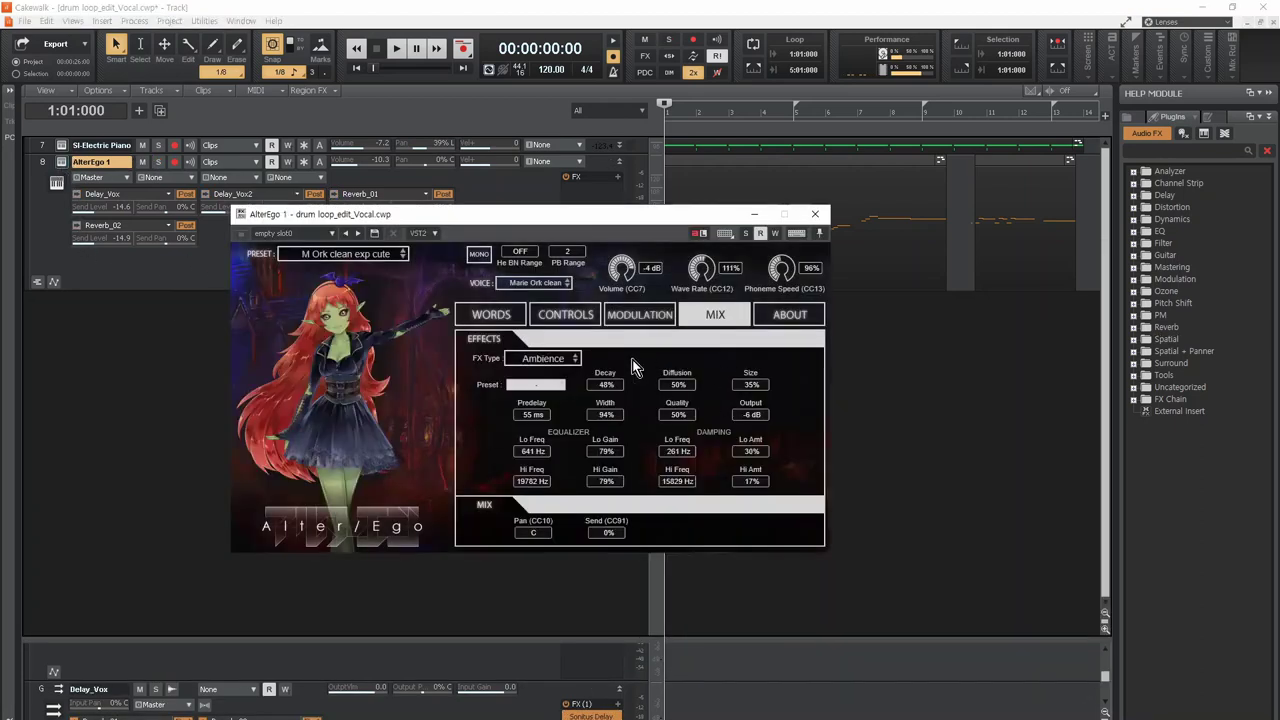
pyautogui.click(158, 162)
pyautogui.moveTo(454, 225); pyautogui.dragTo(388, 229)
pyautogui.press('space')
pyautogui.click(588, 12)
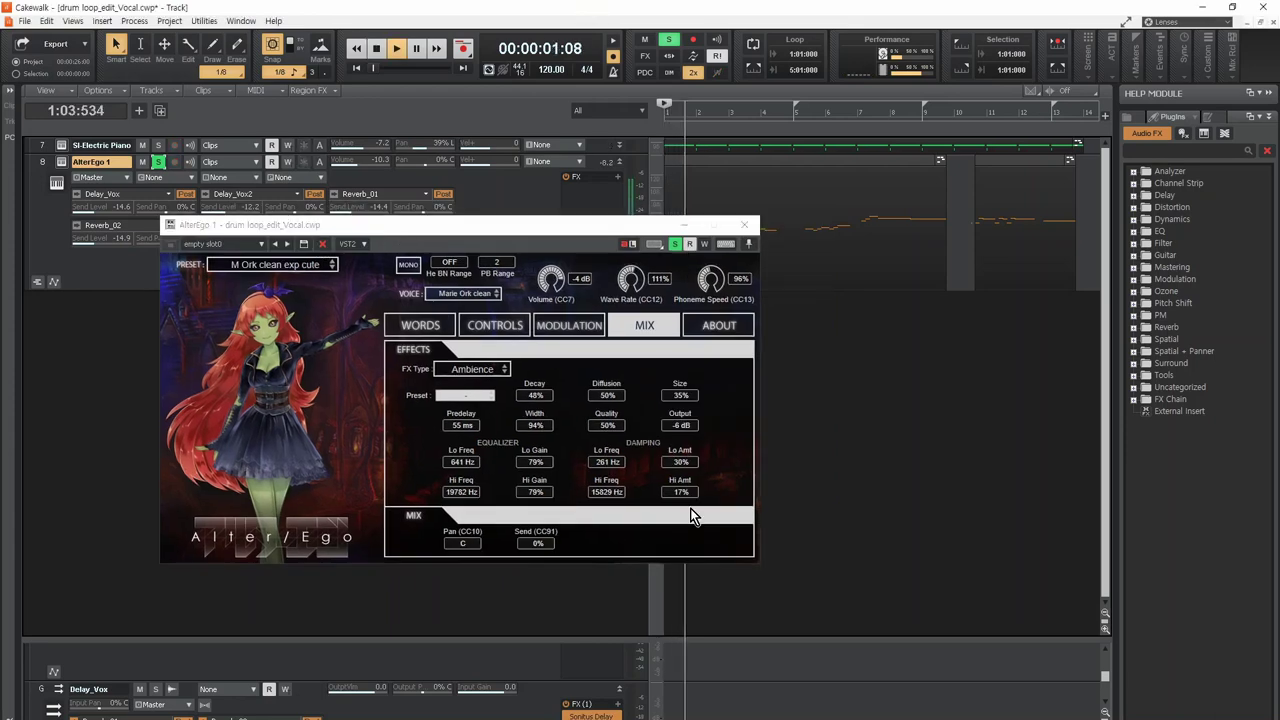
pyautogui.press('space')
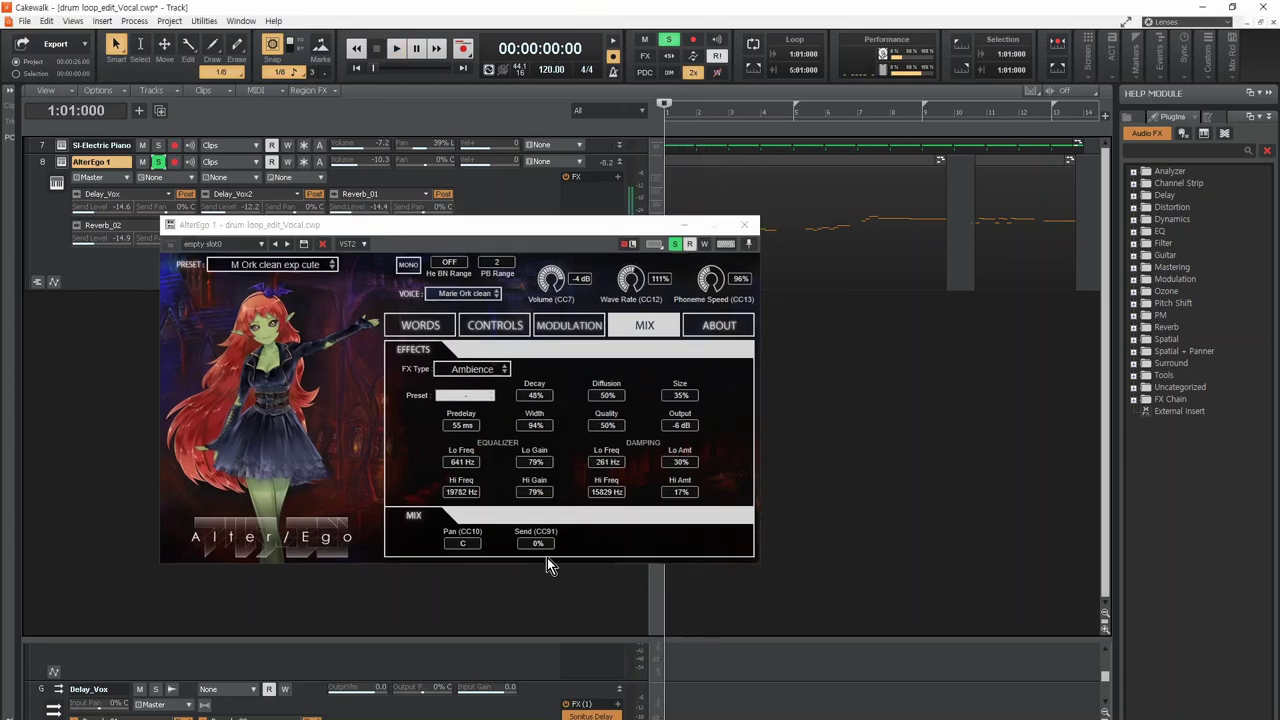
# Step: During playback, try AlterEgo's internal Ambience Send (CC91) at 100%, 62% and 51%, ending at 35%
pyautogui.press('space')
pyautogui.moveTo(544, 545); pyautogui.dragTo(535, 453)
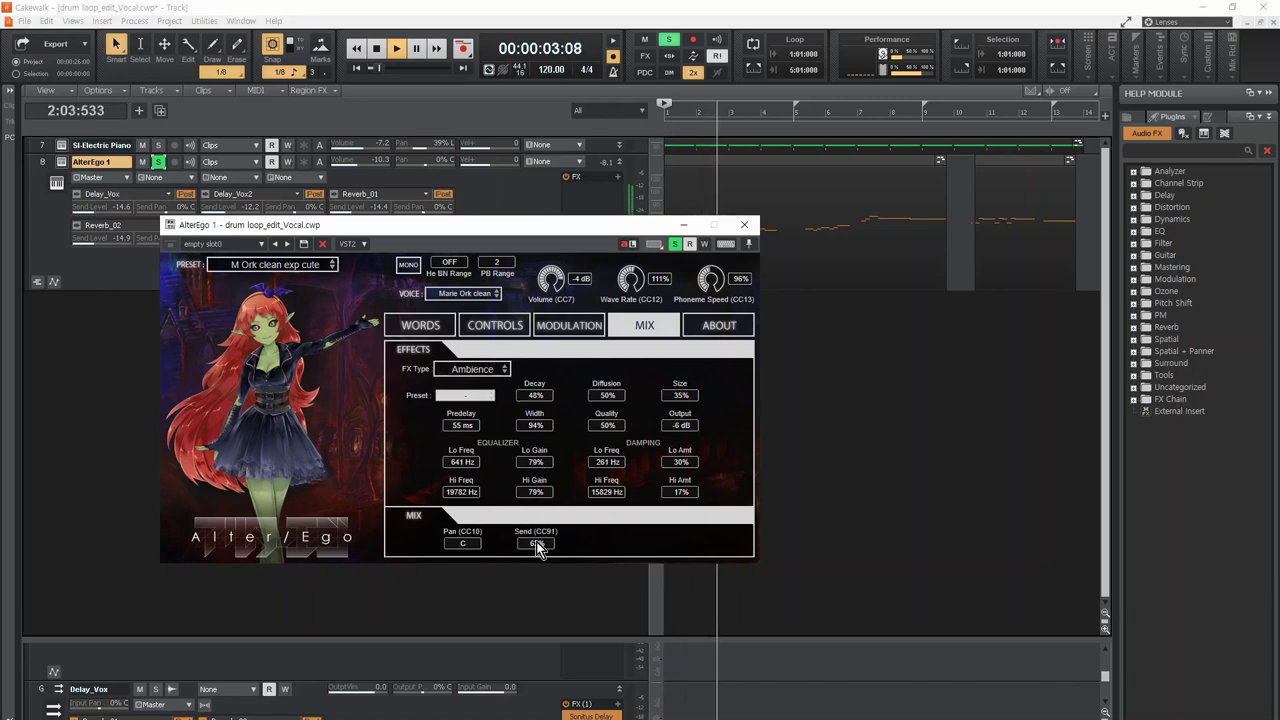
pyautogui.moveTo(542, 544); pyautogui.dragTo(554, 364)
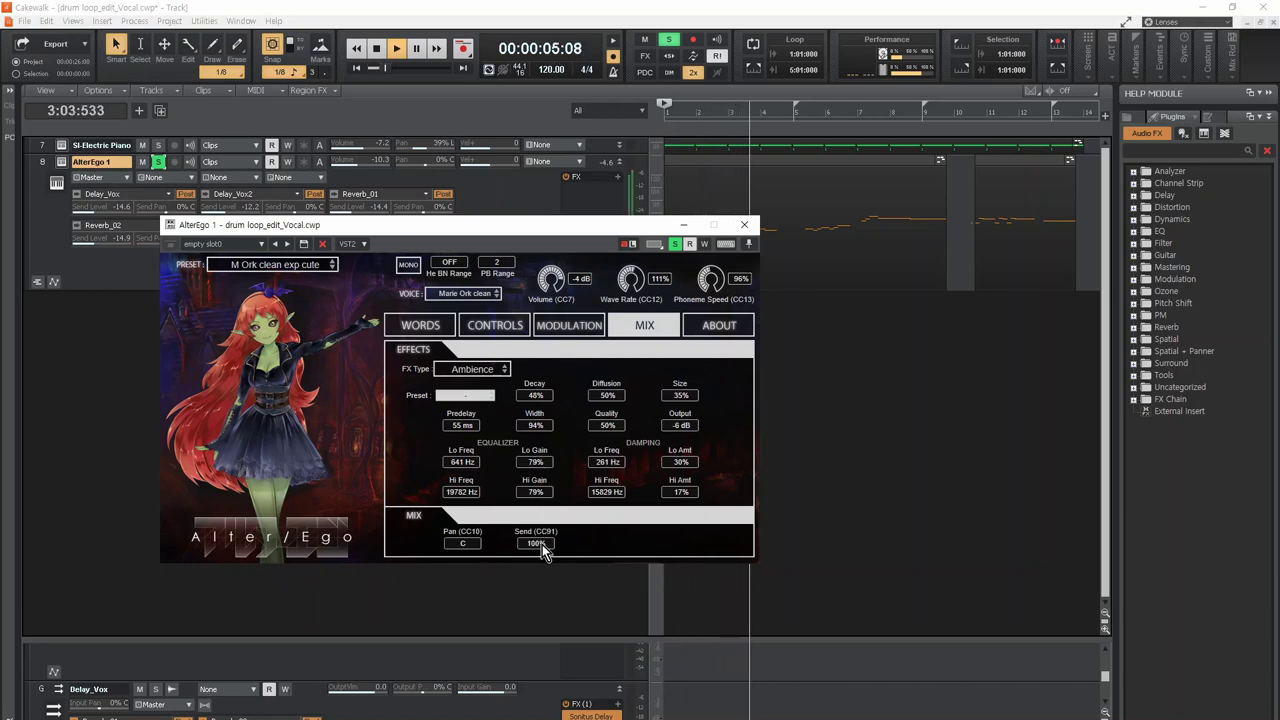
pyautogui.moveTo(546, 552); pyautogui.dragTo(550, 601)
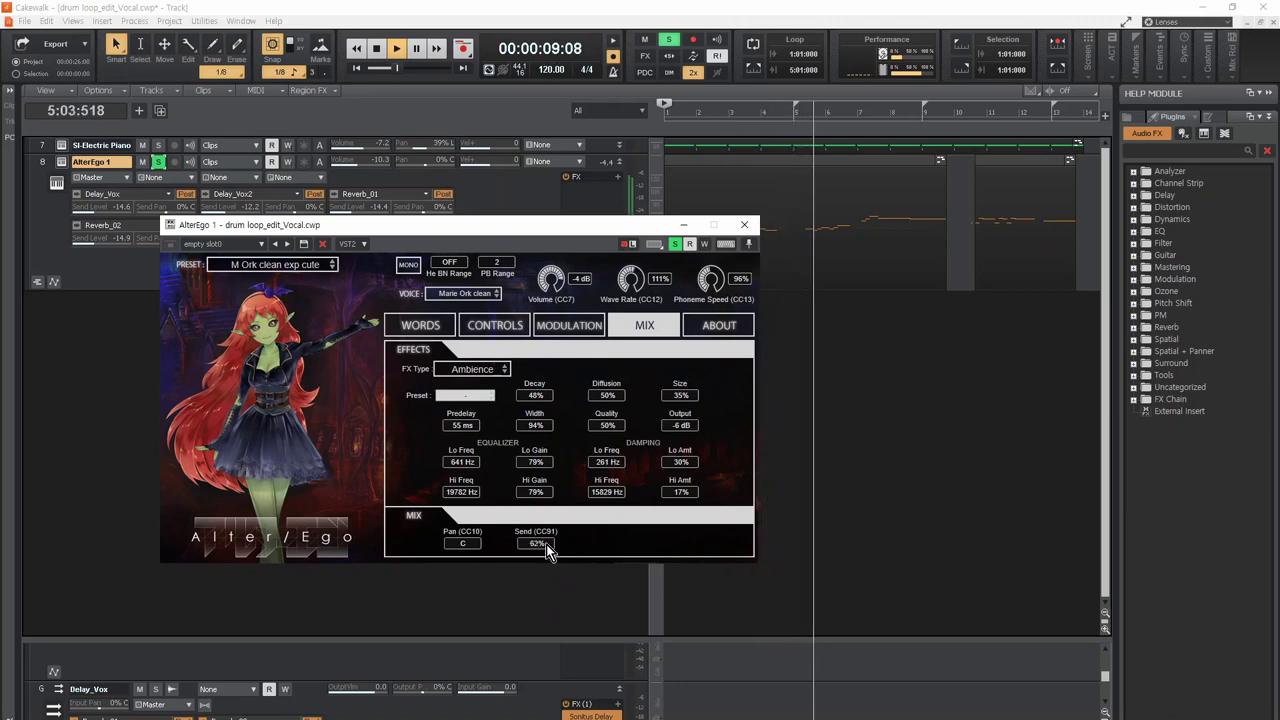
pyautogui.scroll(-7, 547, 558)
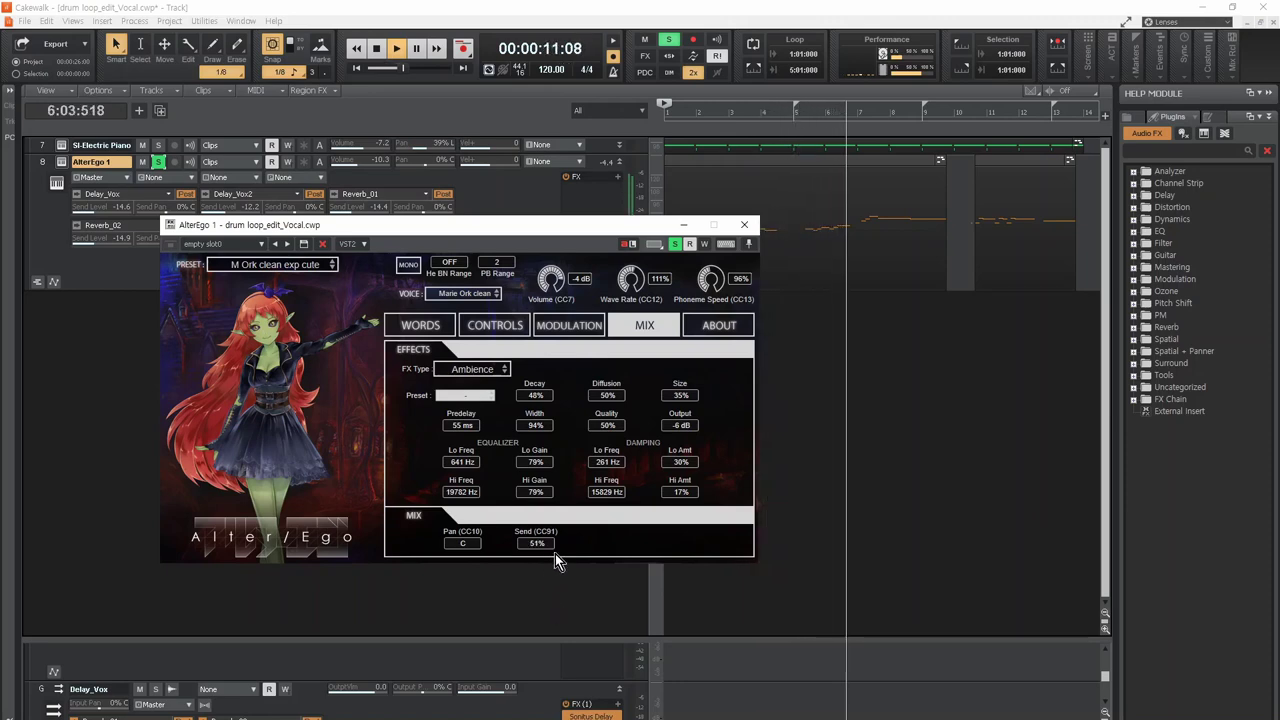
pyautogui.moveTo(544, 544); pyautogui.dragTo(548, 558)
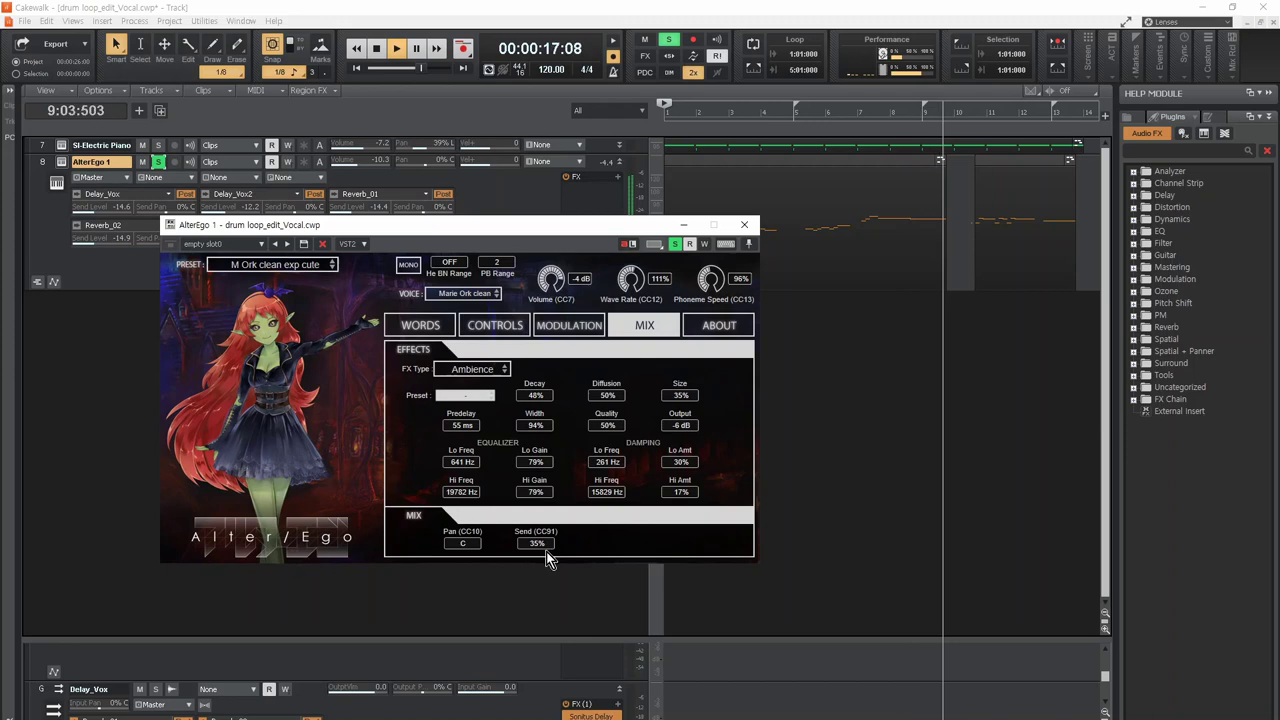
# Step: Stop playback, re-enable AlterEgo 1's bus sends, and replay the vocal with AlterEgo's internal Send (CC91) at 0%, then 20%
pyautogui.moveTo(580, 238); pyautogui.dragTo(765, 245)
pyautogui.press('space')
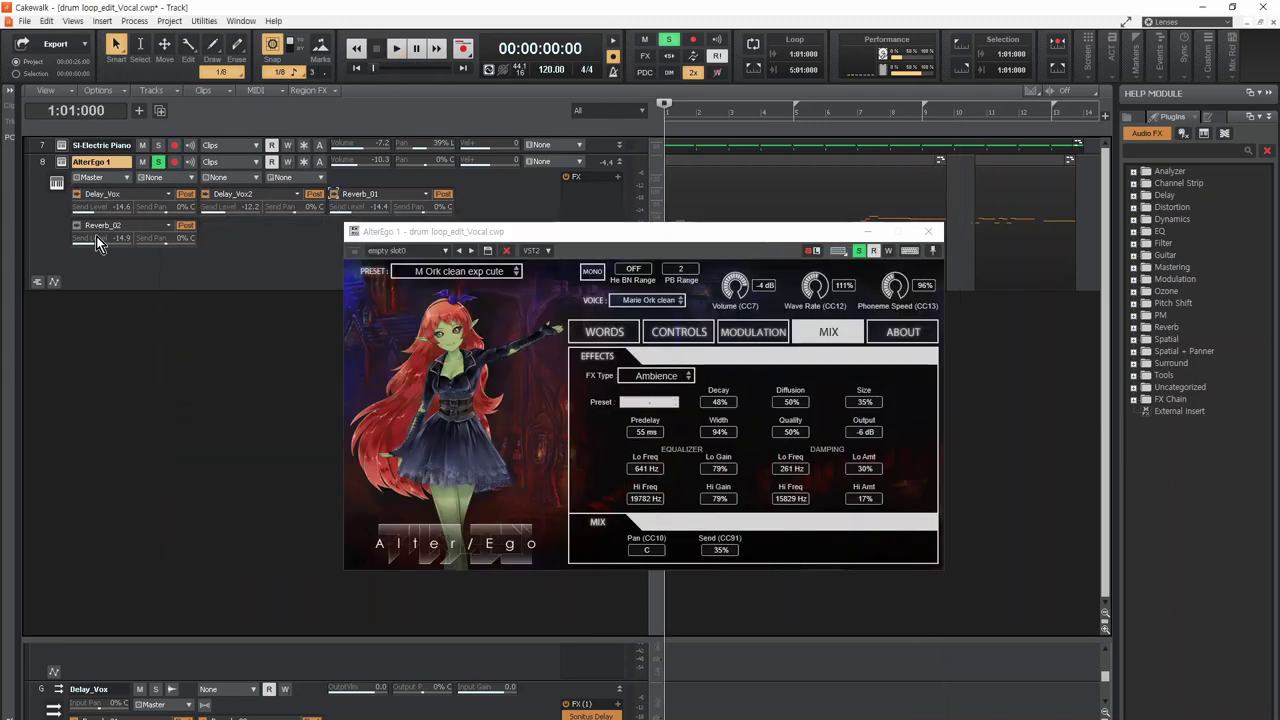
pyautogui.moveTo(458, 231); pyautogui.dragTo(251, 222)
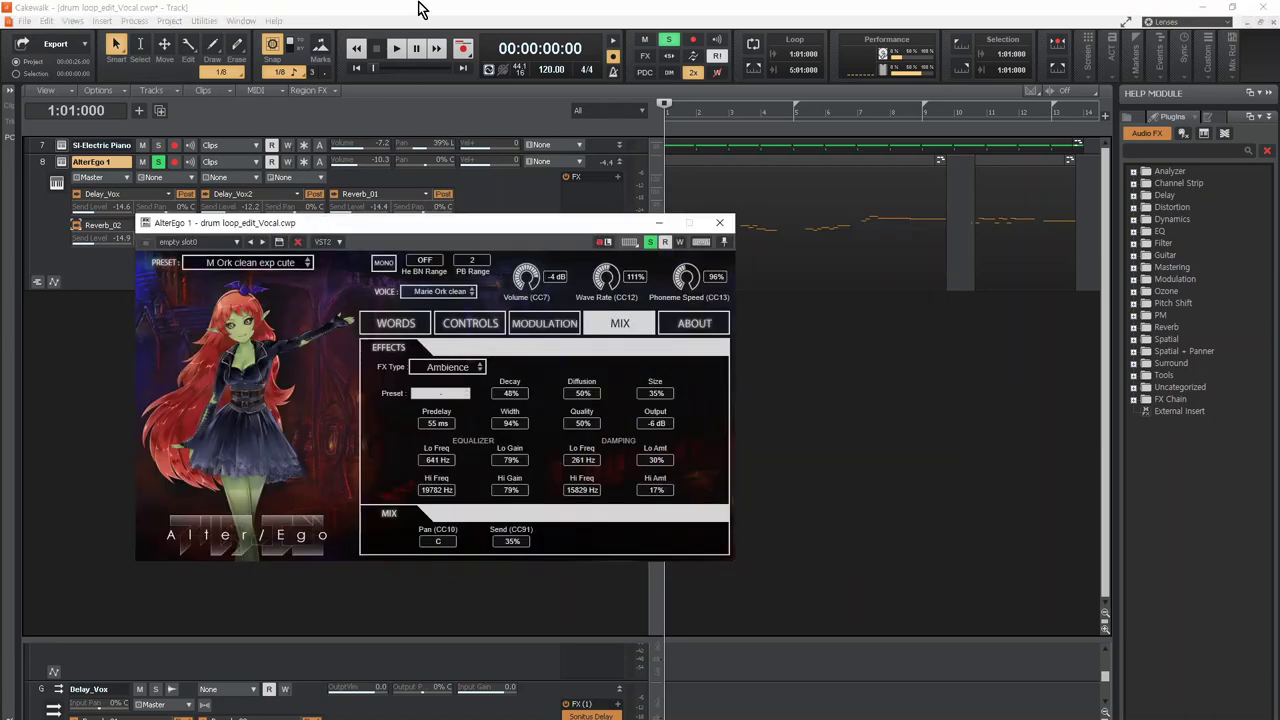
pyautogui.press('space')
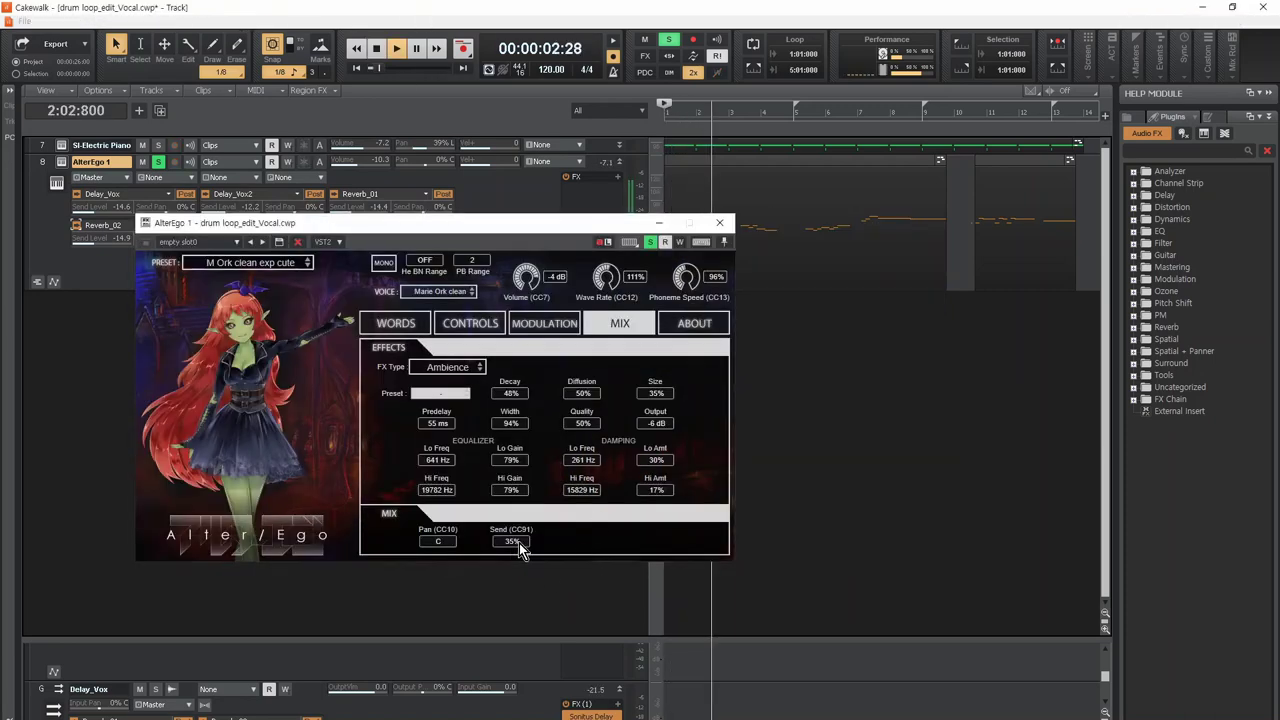
pyautogui.moveTo(519, 543); pyautogui.dragTo(517, 657)
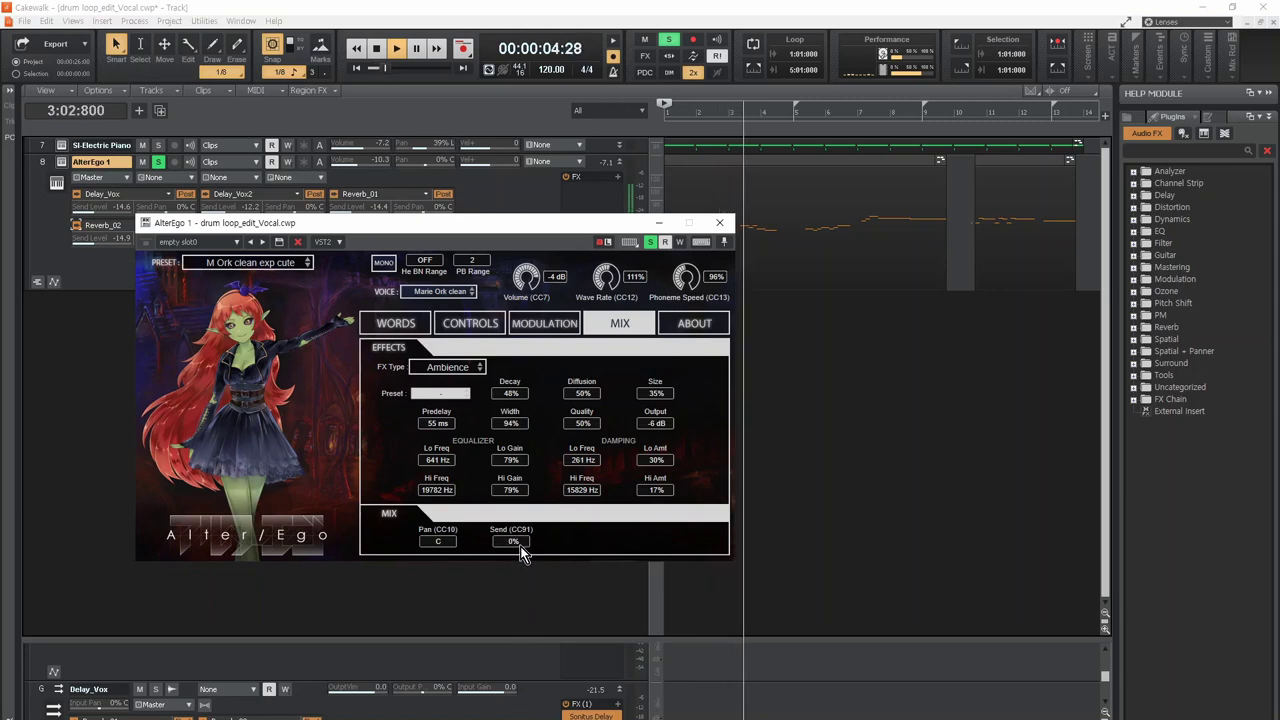
pyautogui.moveTo(520, 546); pyautogui.dragTo(522, 514)
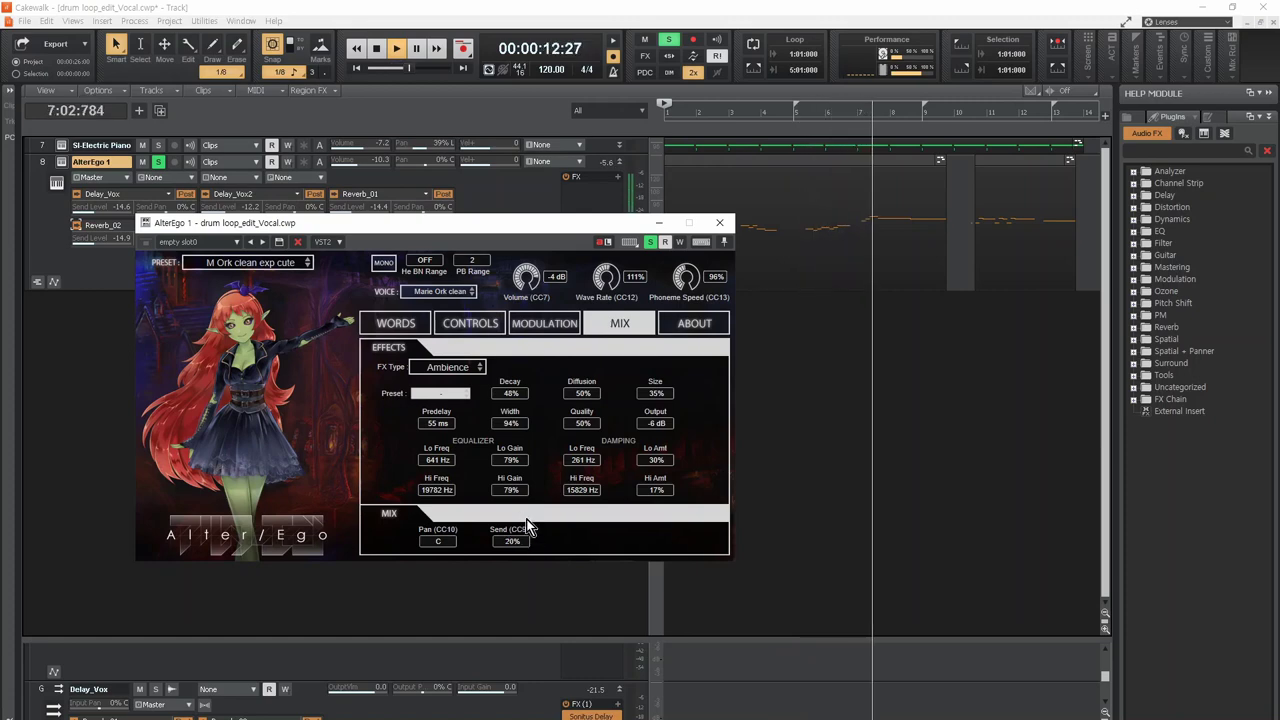
pyautogui.press('space')
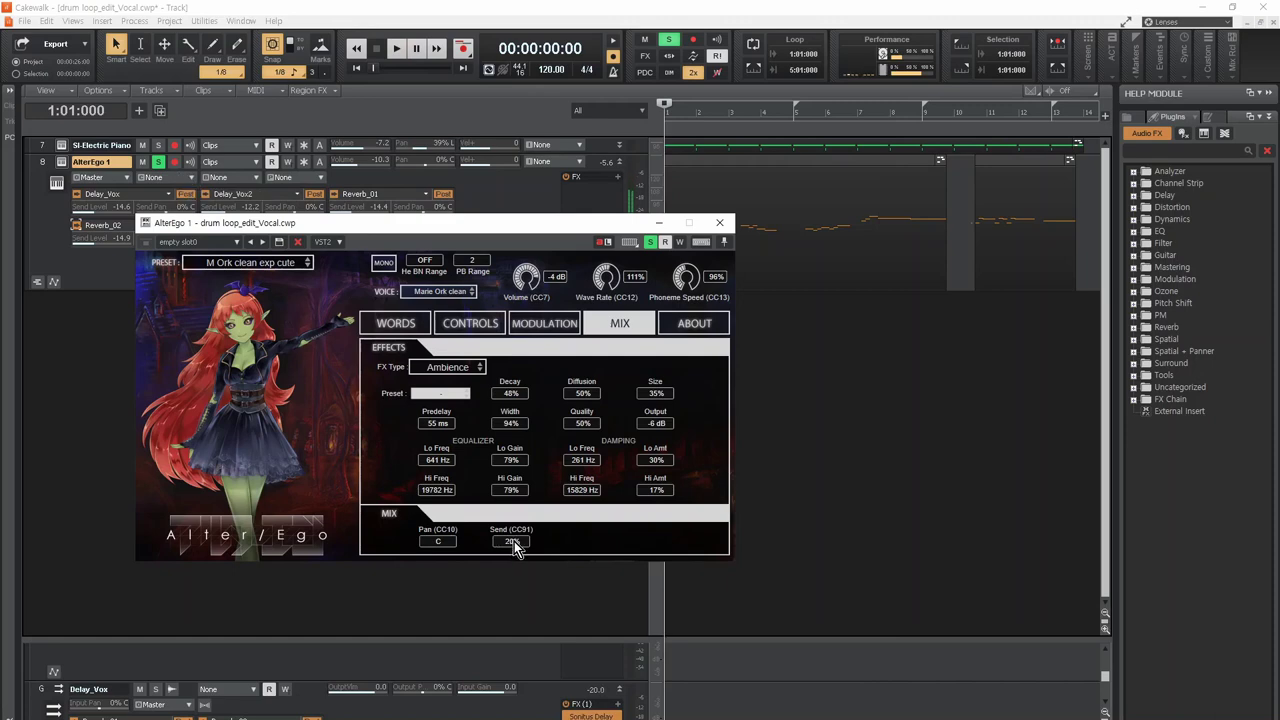
# Step: Compare the vocal with AlterEgo's internal Send at 0% and back at 20%, and clear the AlterEgo 1 solo
pyautogui.press('space')
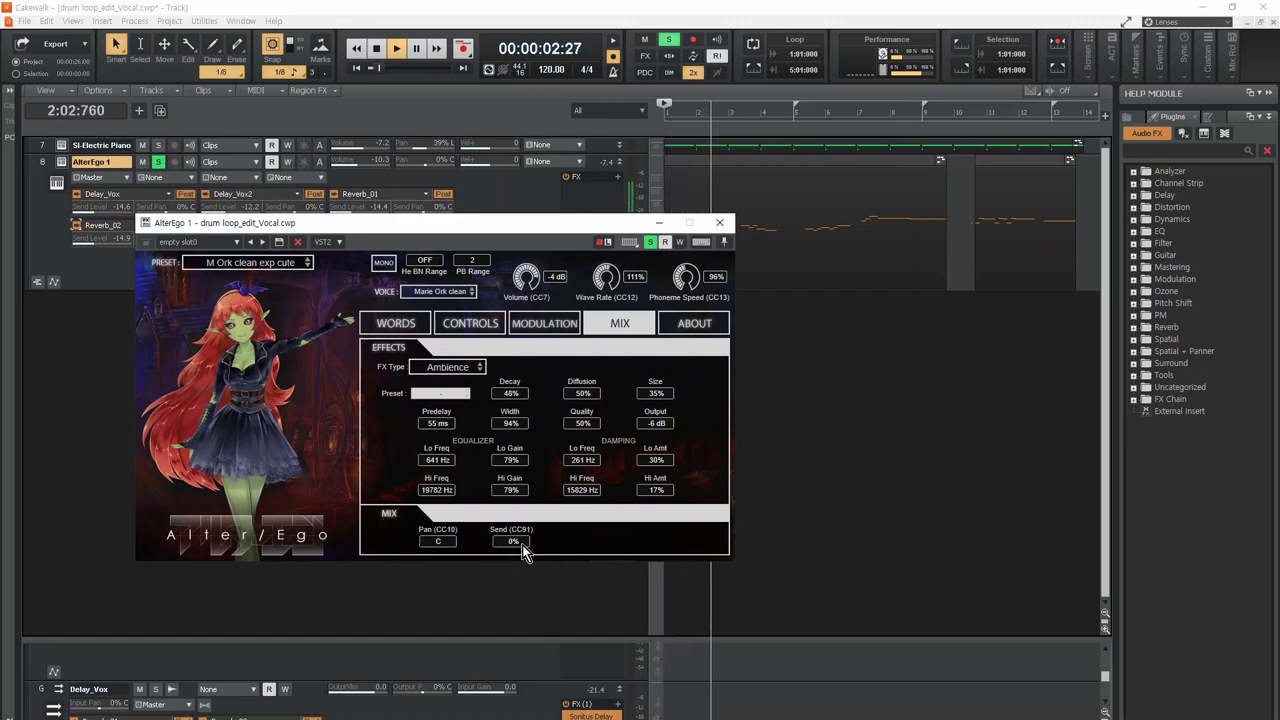
pyautogui.scroll(3, 522, 545)
pyautogui.press('space')
pyautogui.scroll(3, 523, 542)
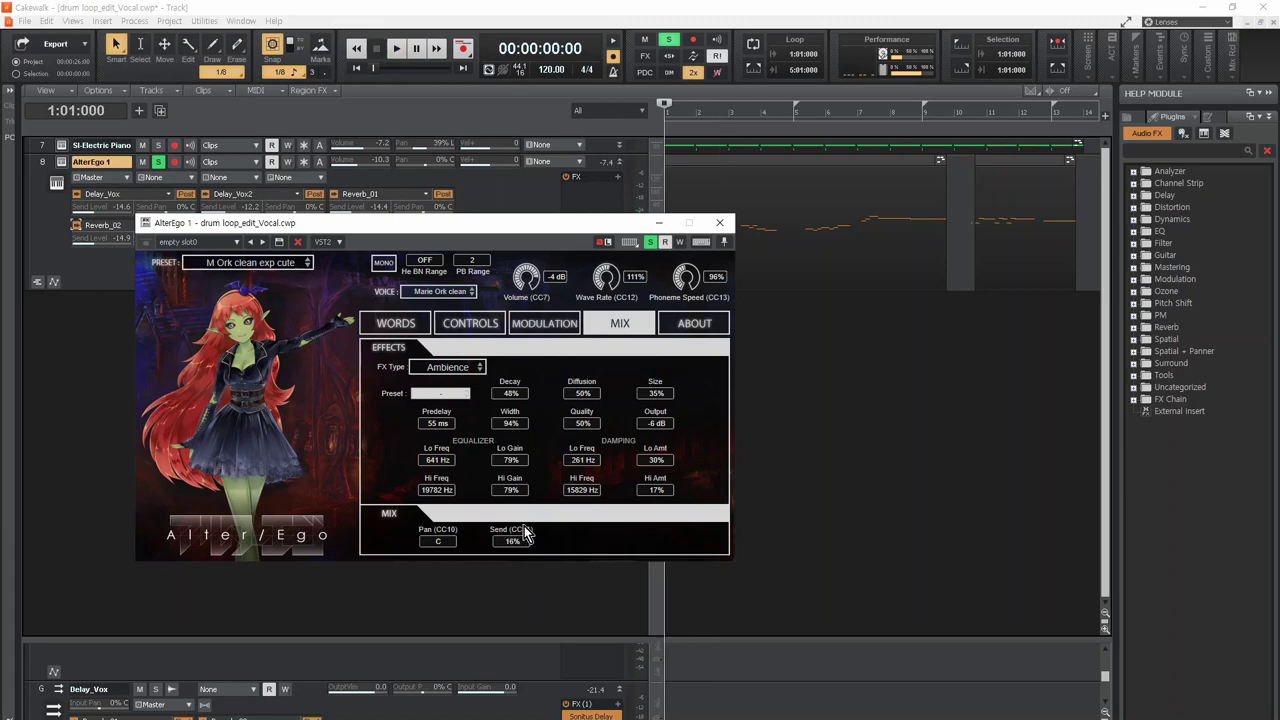
pyautogui.press('space')
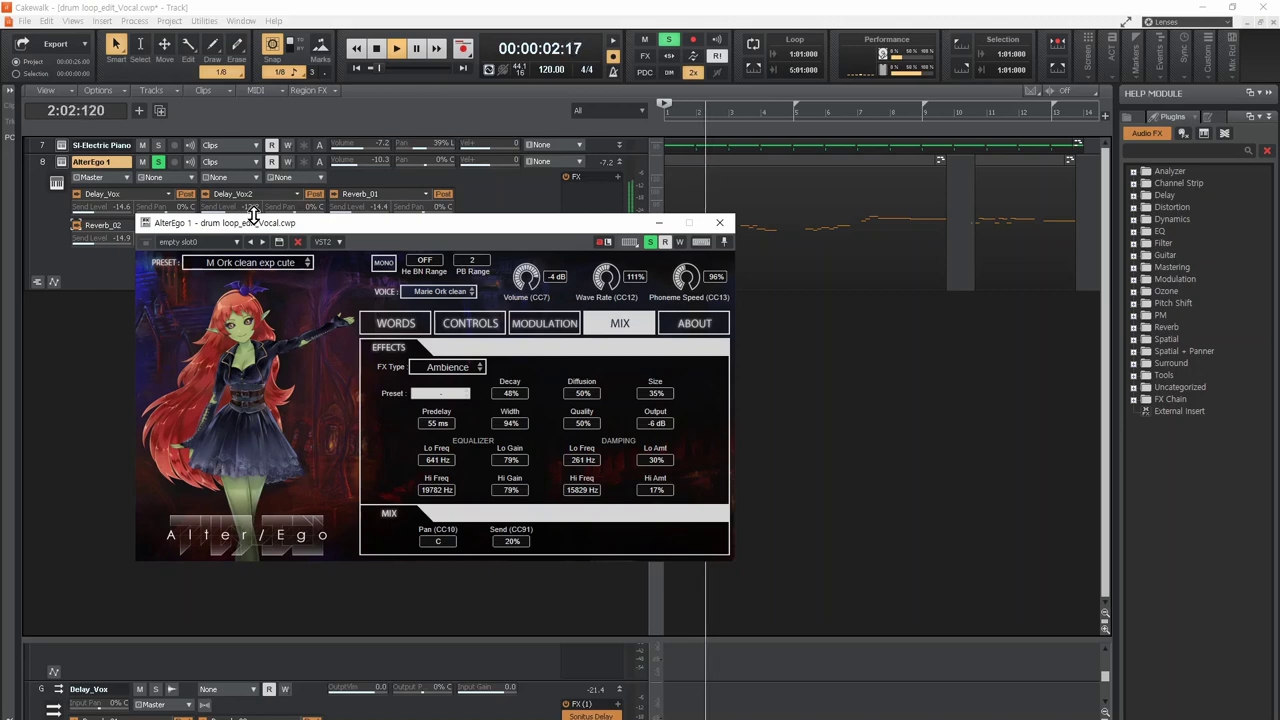
pyautogui.press('space')
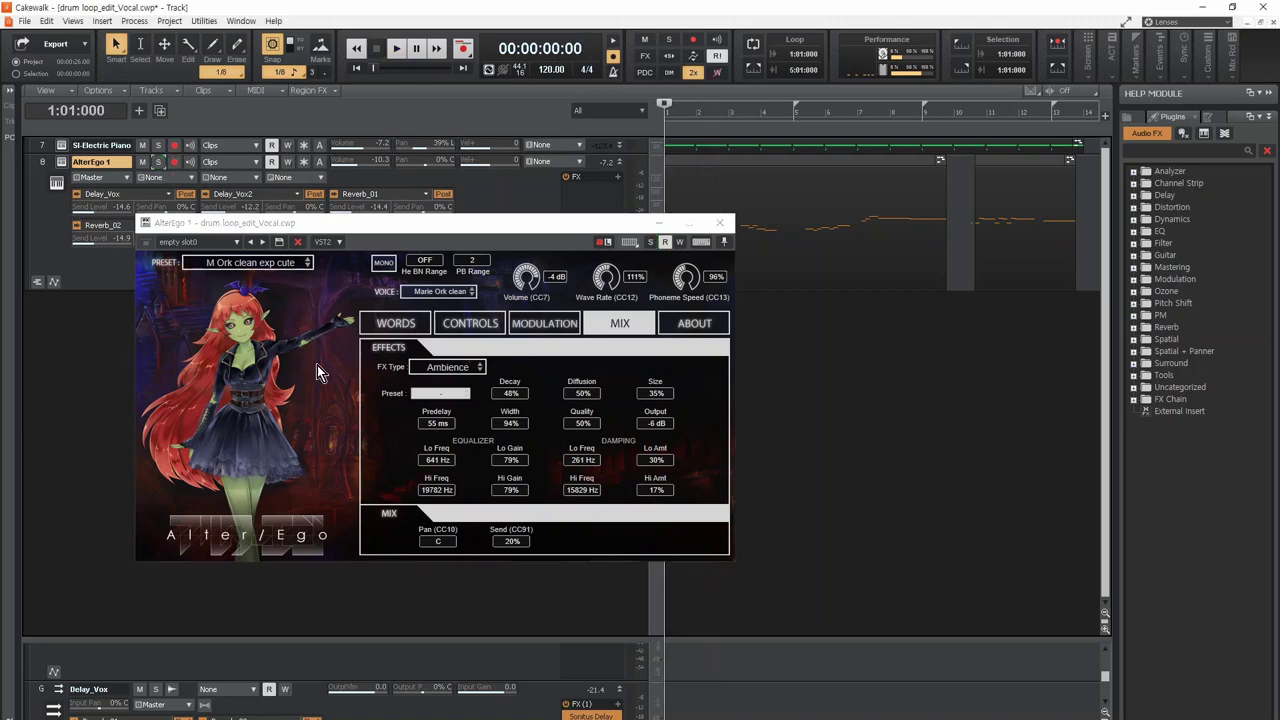
# Step: Play the full mix, try AlterEgo's internal Send at 0%, settle on 19%, and stop playback
pyautogui.press('space')
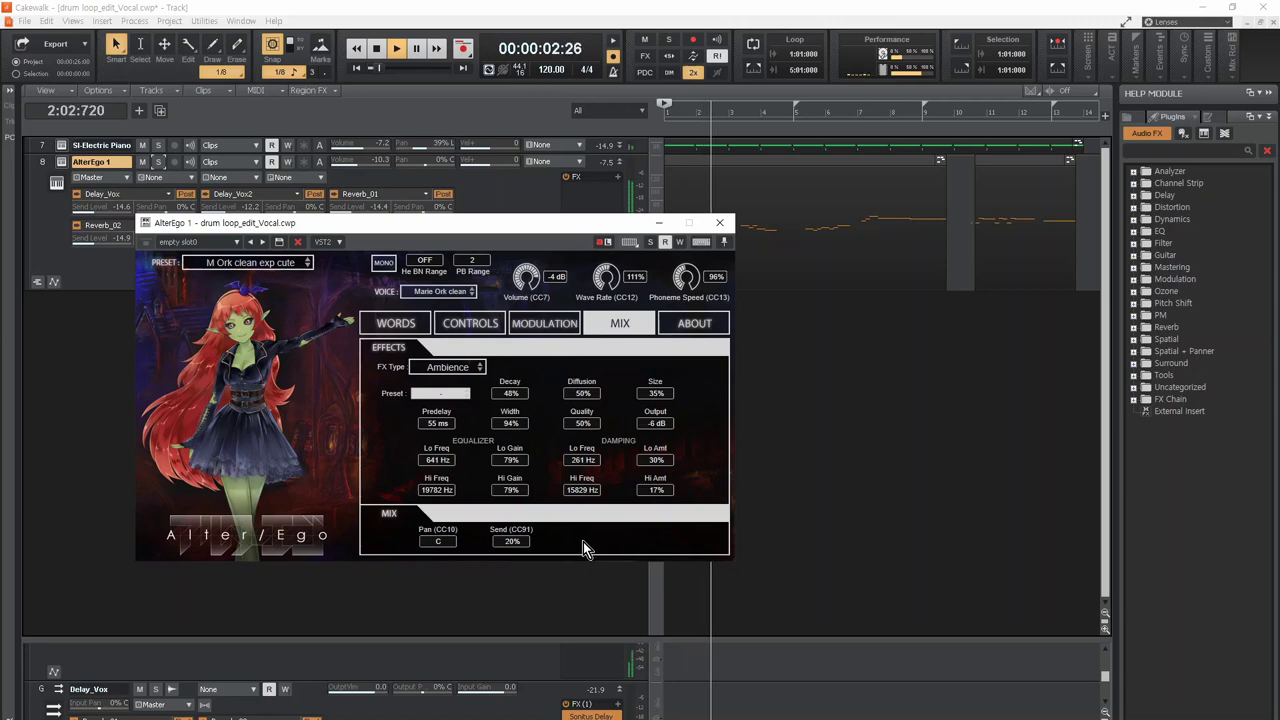
pyautogui.moveTo(520, 548); pyautogui.dragTo(538, 658)
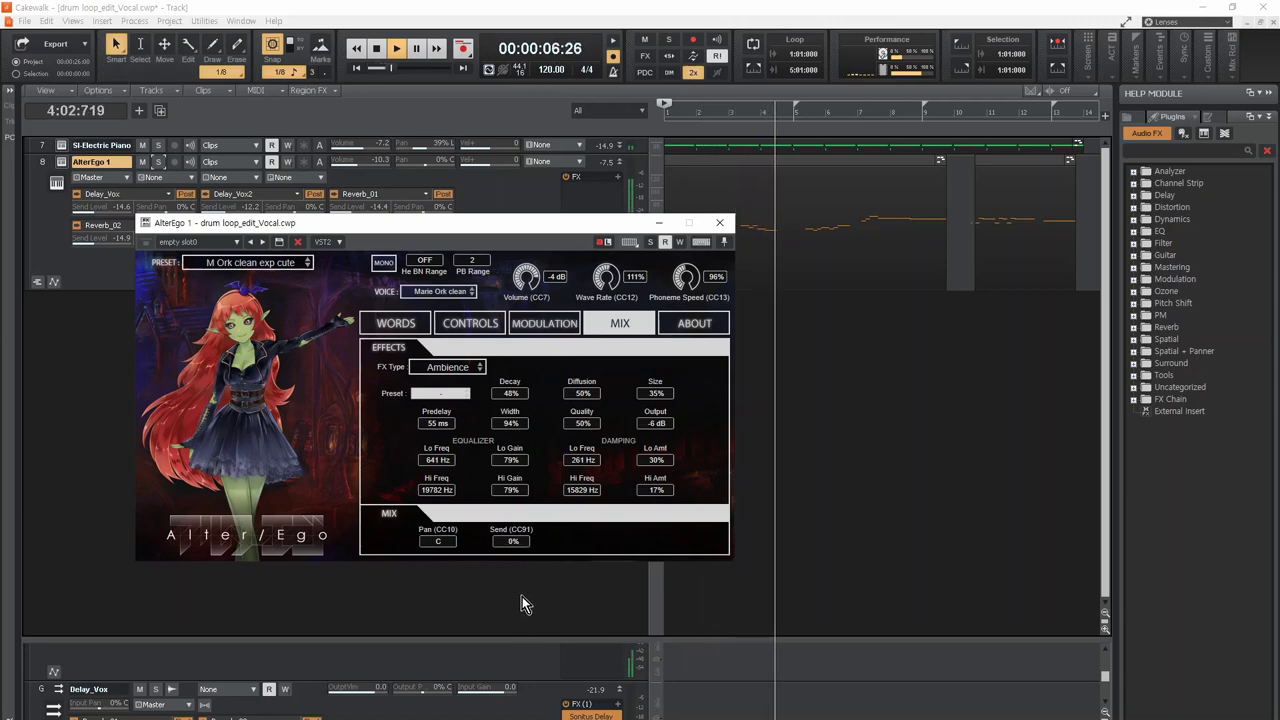
pyautogui.moveTo(524, 544); pyautogui.dragTo(524, 518)
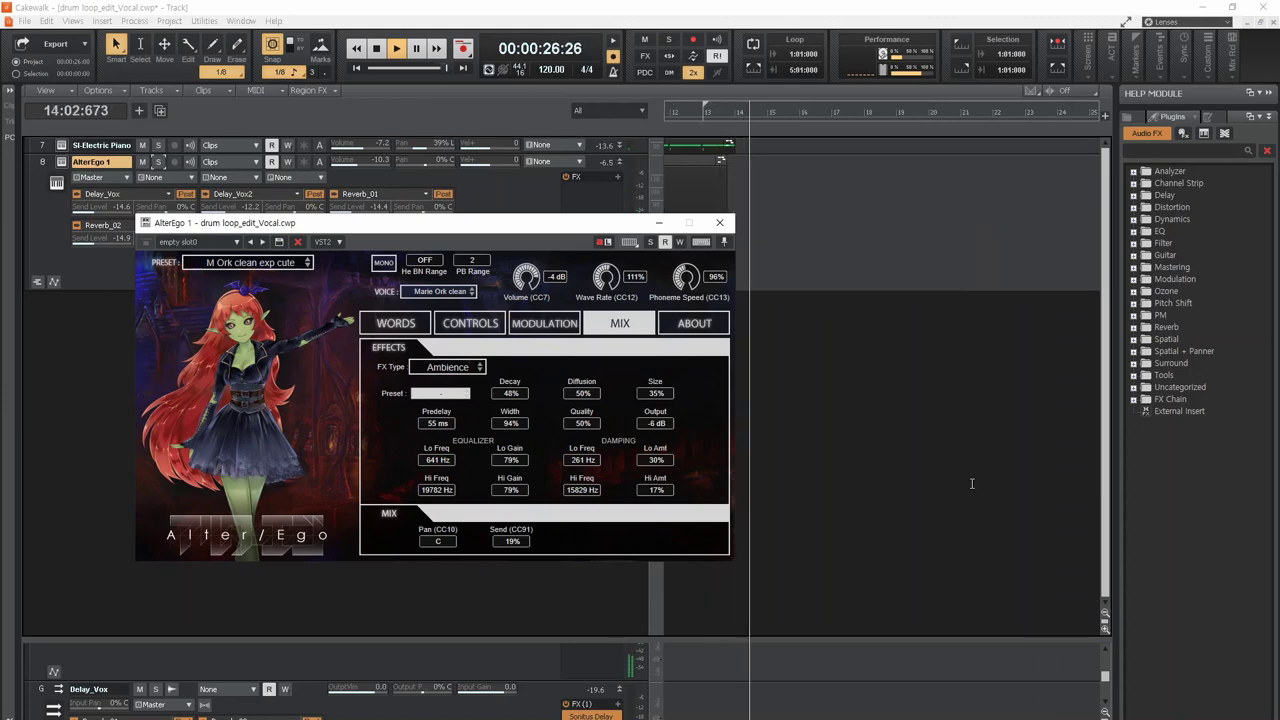
pyautogui.press('space')
# Step: Open the Sonitus Reverb on the Reverb_02 bus and mute its Dry signal during playback
pyautogui.moveTo(538, 233); pyautogui.dragTo(1012, 267)
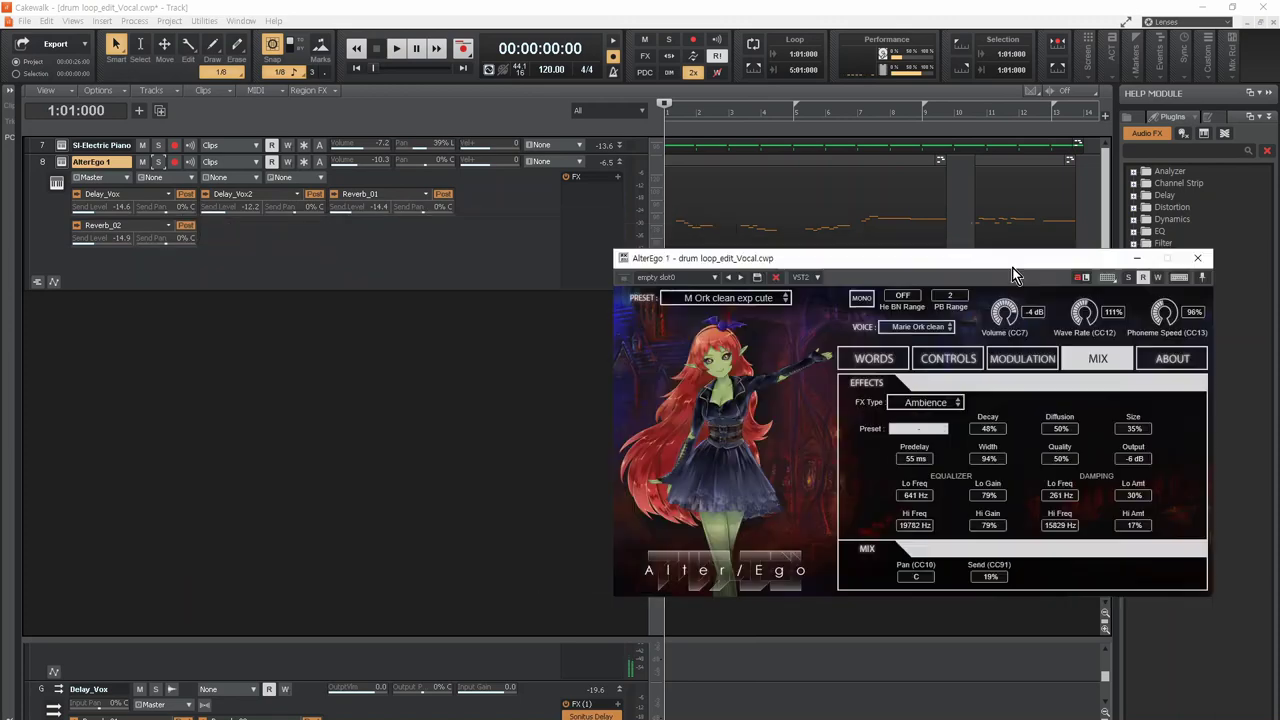
pyautogui.moveTo(115, 645); pyautogui.dragTo(153, 271)
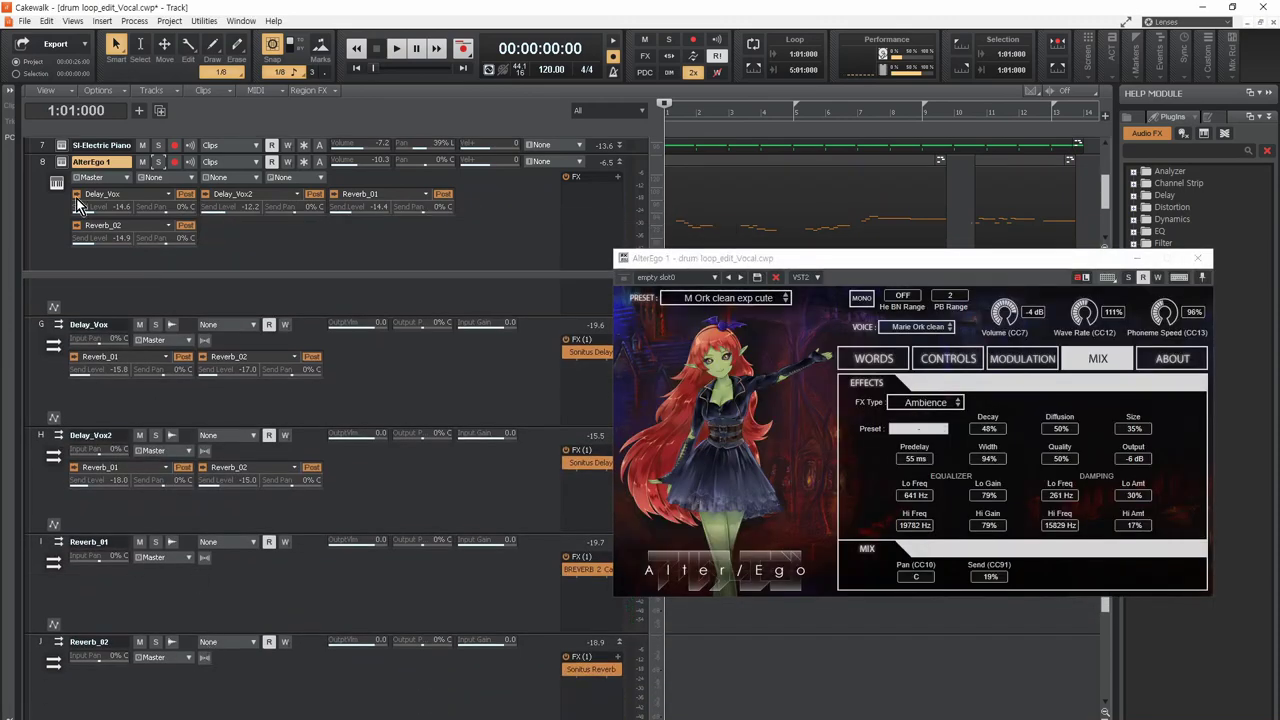
pyautogui.click(46, 166)
pyautogui.hotkey('alt', '5')
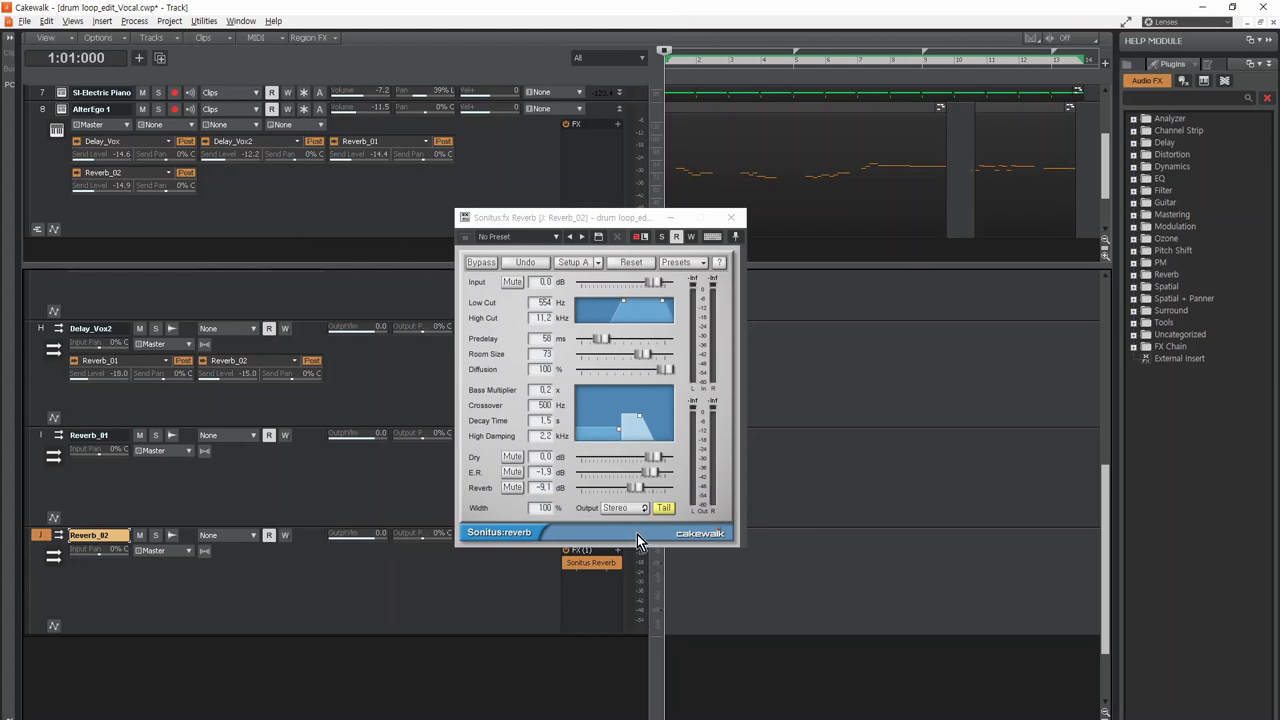
pyautogui.press('space')
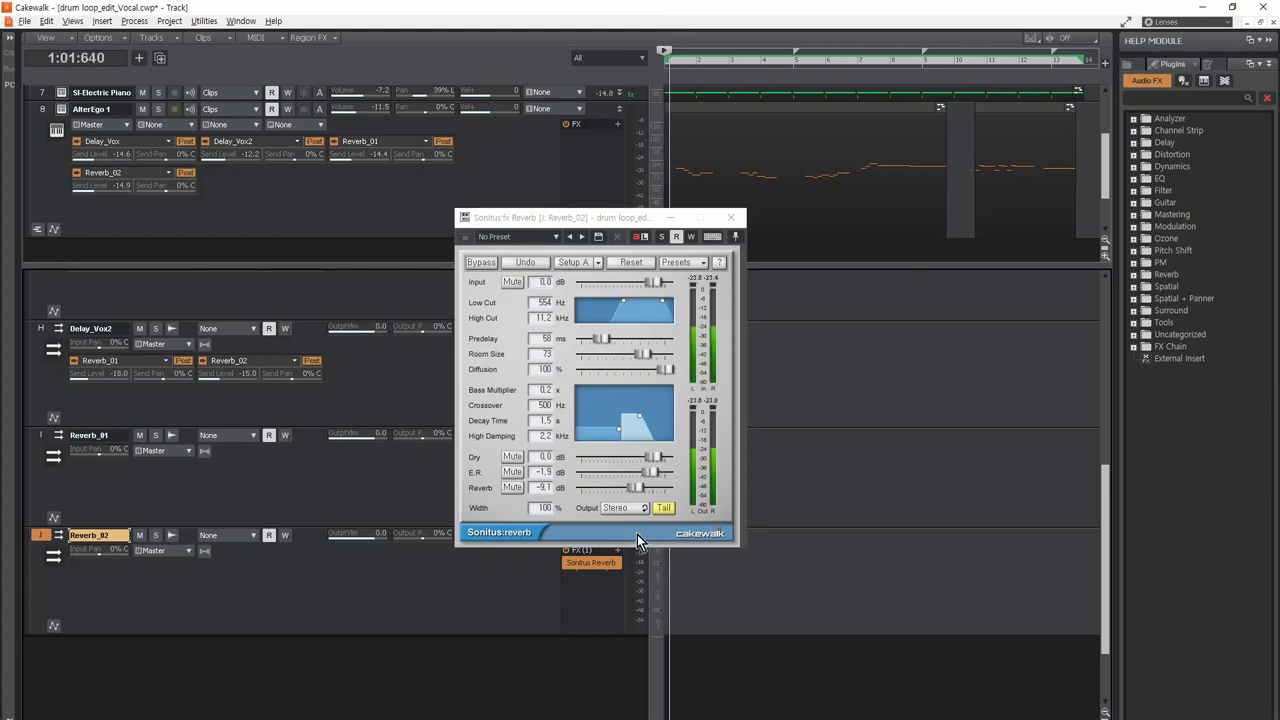
pyautogui.click(512, 456)
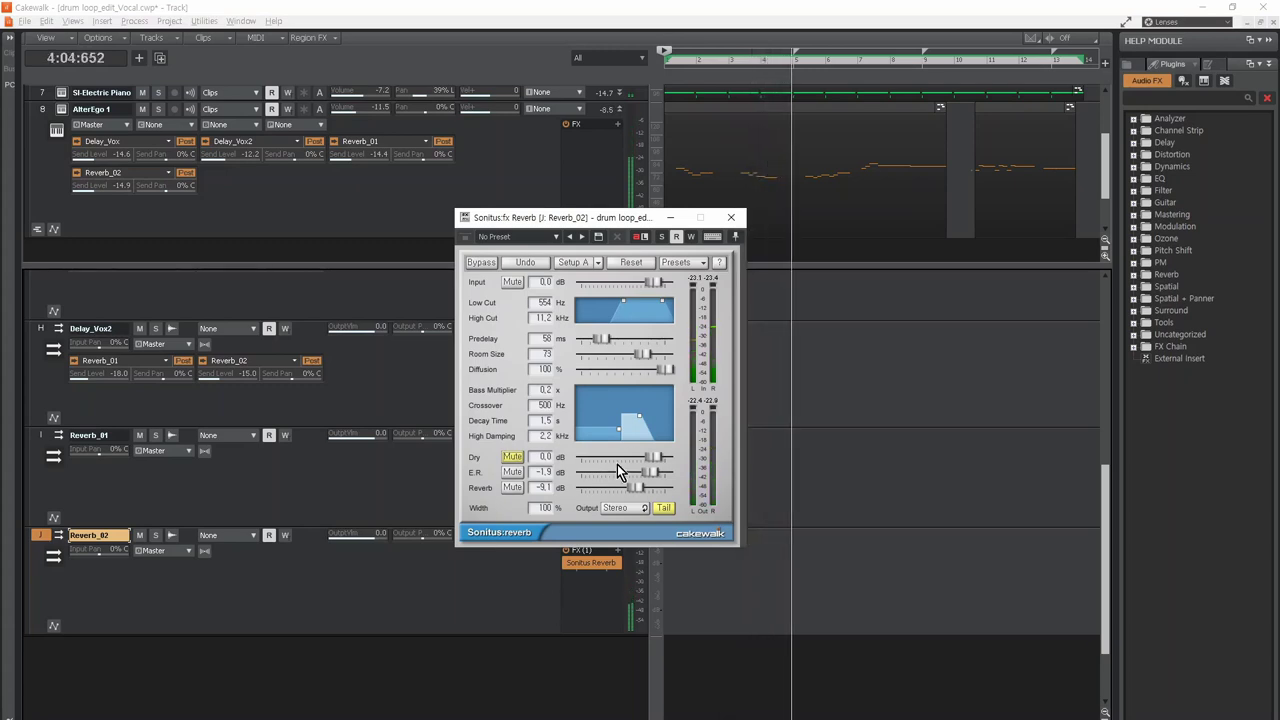
# Step: Lower the Dry level of the Sonitus Reverb on the Reverb_02 bus to -Inf dB and close the effect
pyautogui.moveTo(652, 458); pyautogui.dragTo(610, 458)
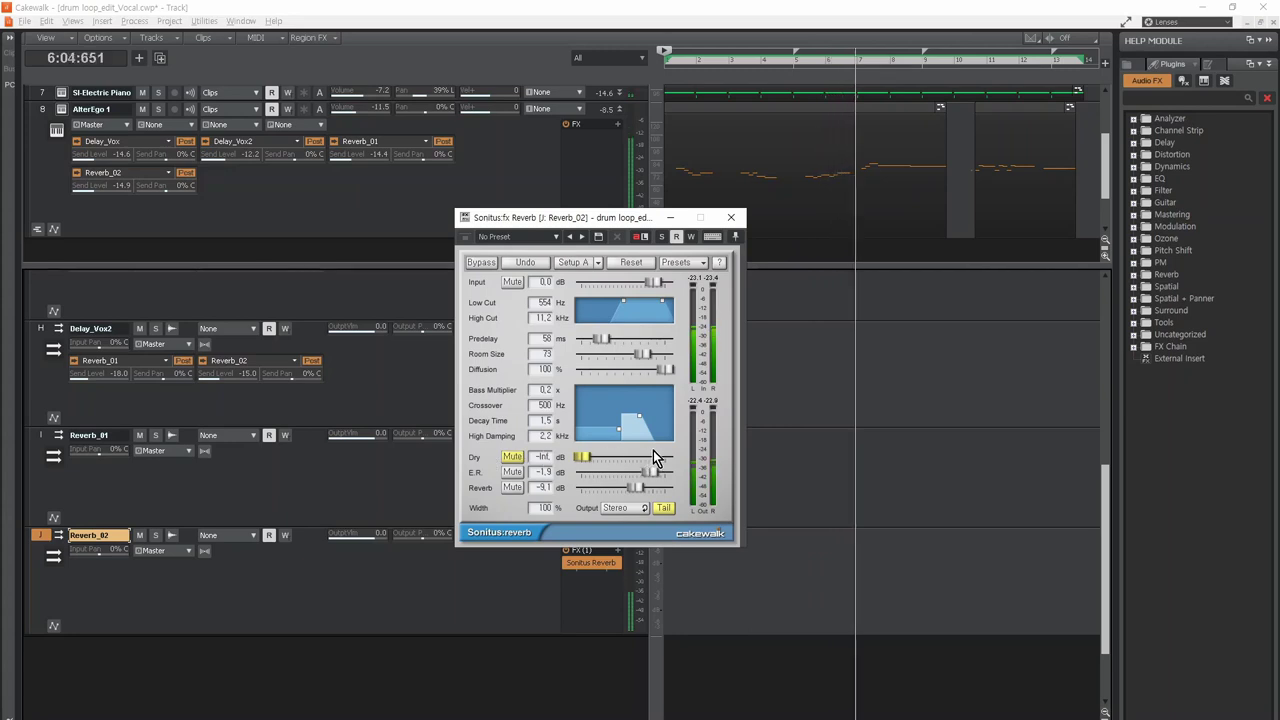
pyautogui.click(731, 217)
# Step: Inspect the BREVERB 2 settings on the Reverb_01 bus, close it, and open the effect on the Delay_Vox2 bus
pyautogui.doubleClick(593, 462)
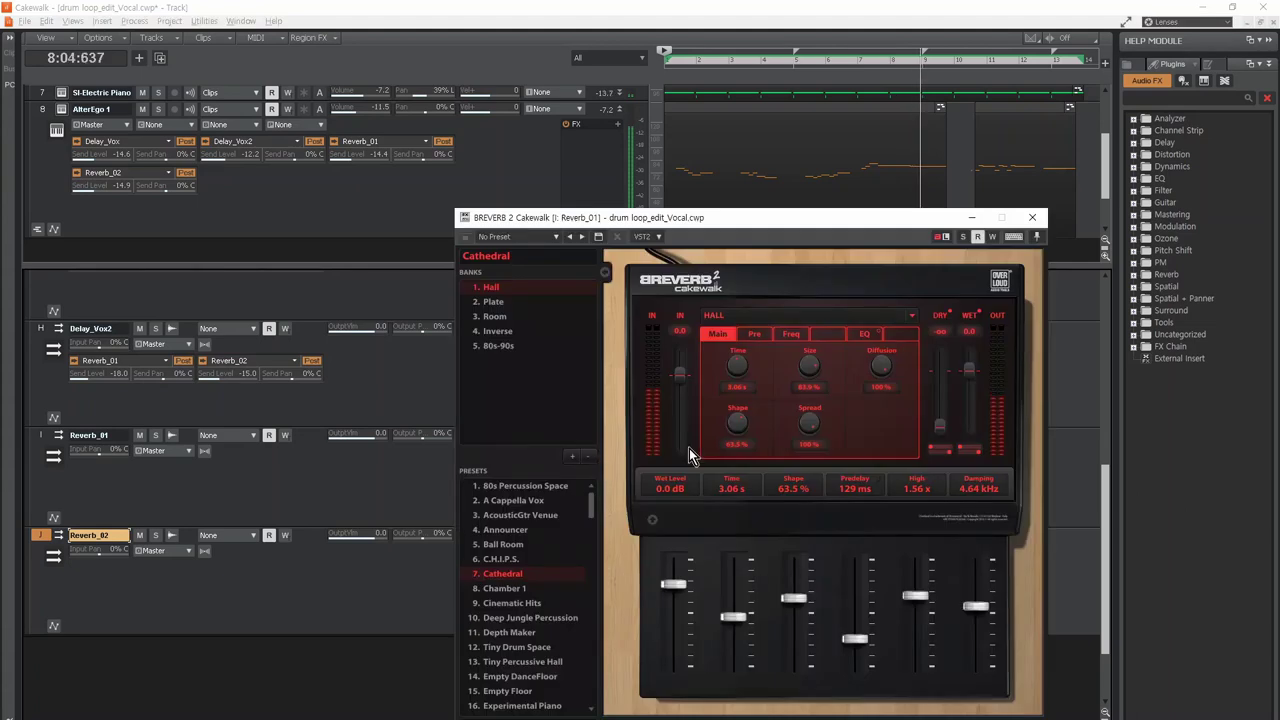
pyautogui.click(1032, 217)
pyautogui.doubleClick(592, 356)
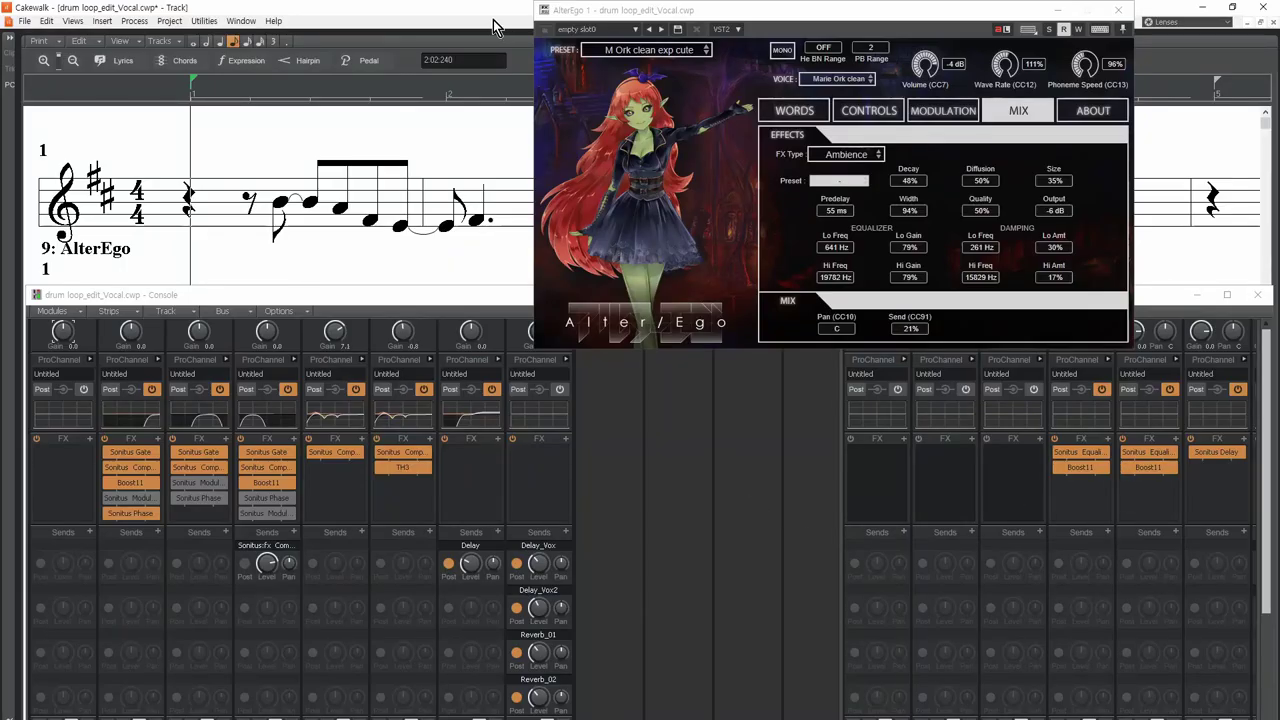
# Step: Play the full mix and examine the track and bus faders and level meters in the Console
pyautogui.press('space')
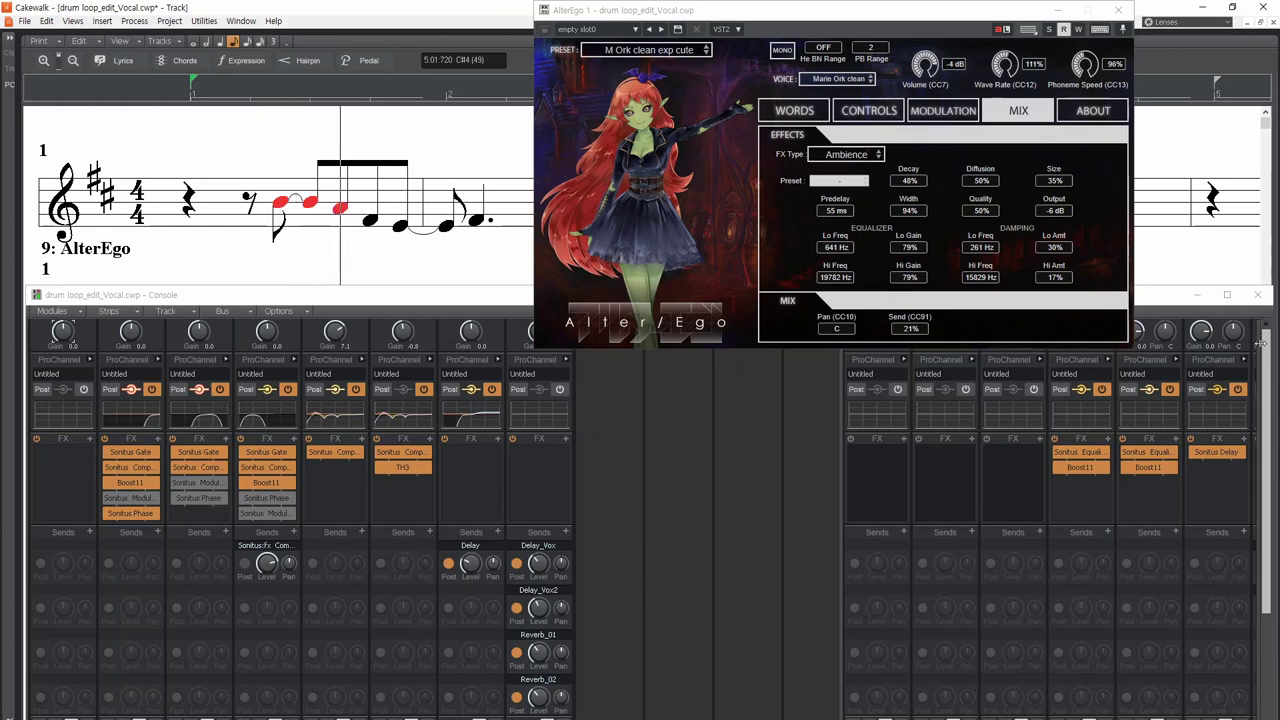
pyautogui.click(1266, 342)
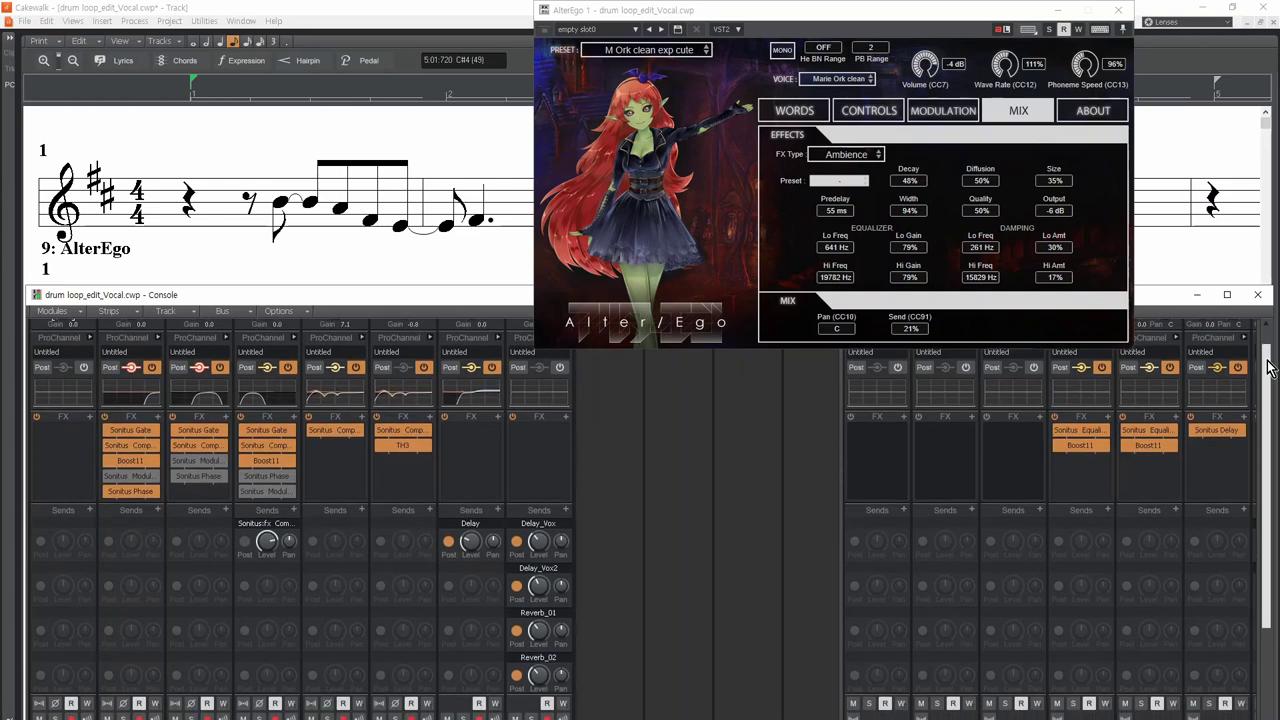
pyautogui.moveTo(1266, 363); pyautogui.dragTo(1266, 578)
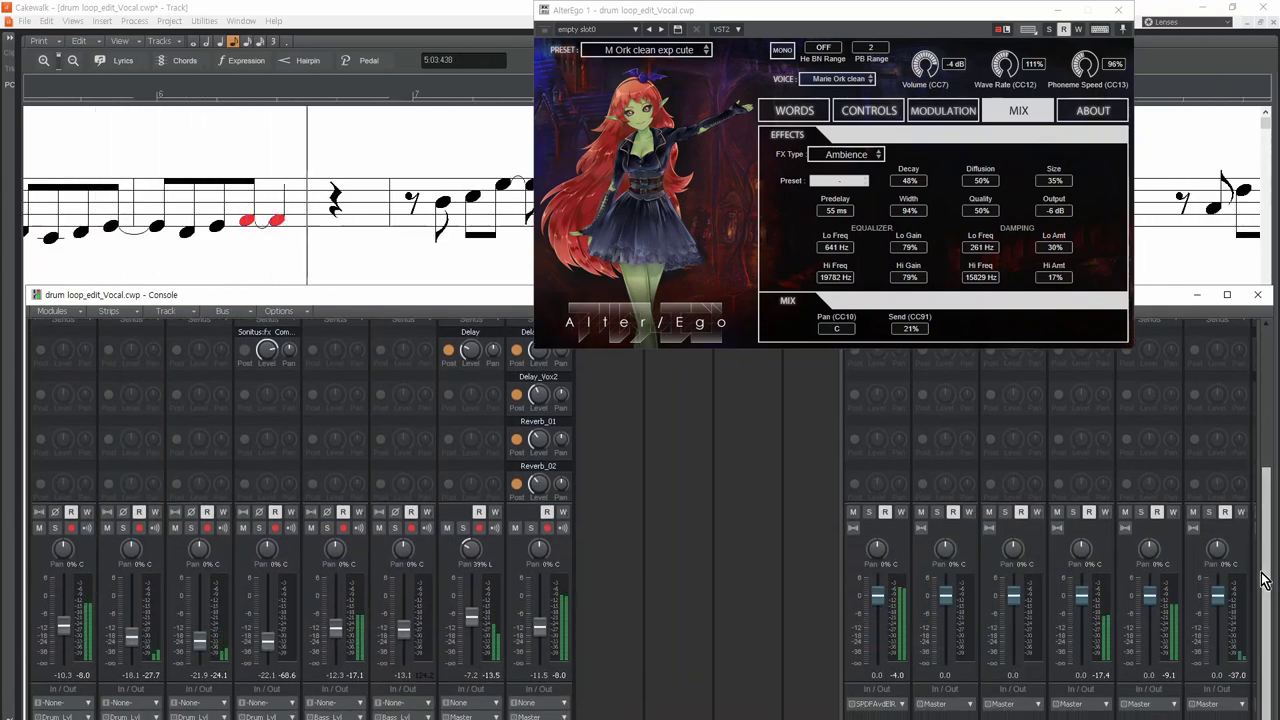